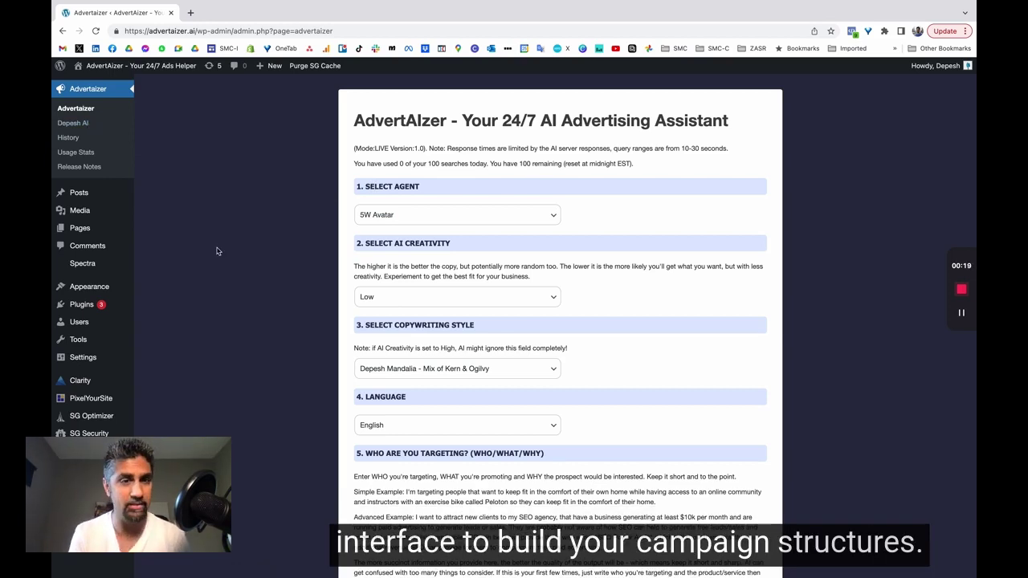
Keep 5W Avatar as the selected agent in the agent list.
drag(366, 186, 428, 192)
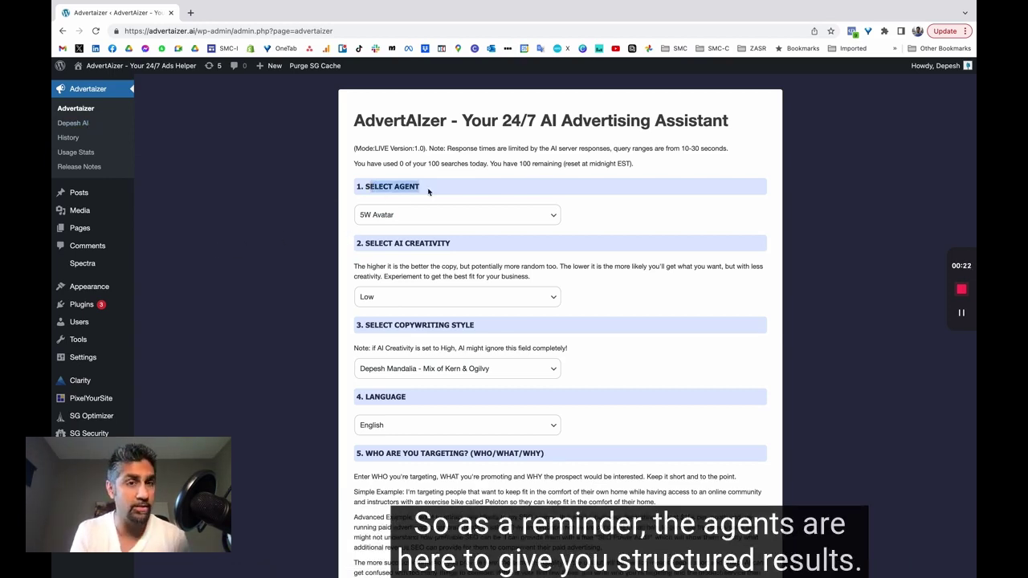
click(398, 216)
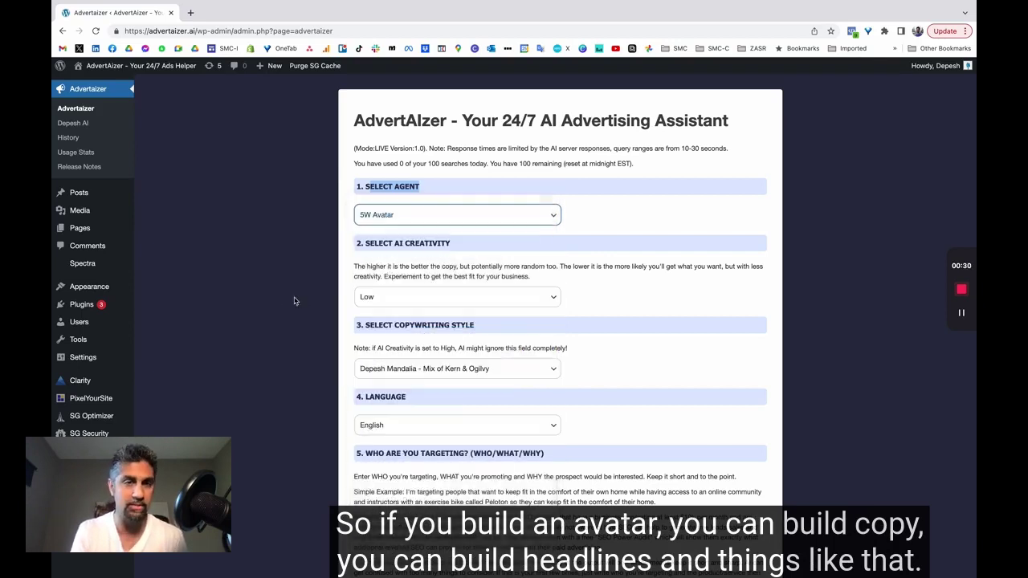
click(294, 299)
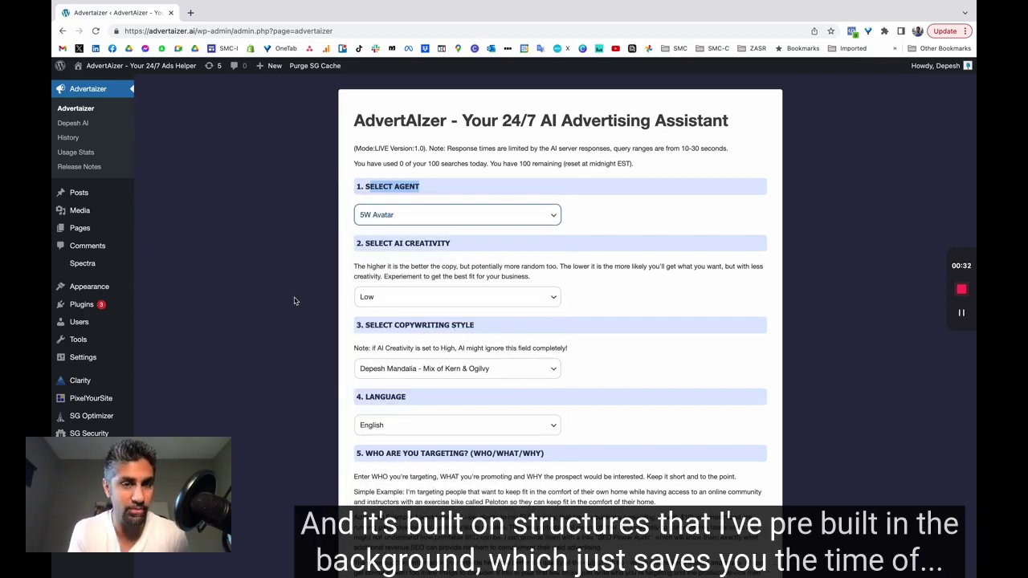
click(294, 300)
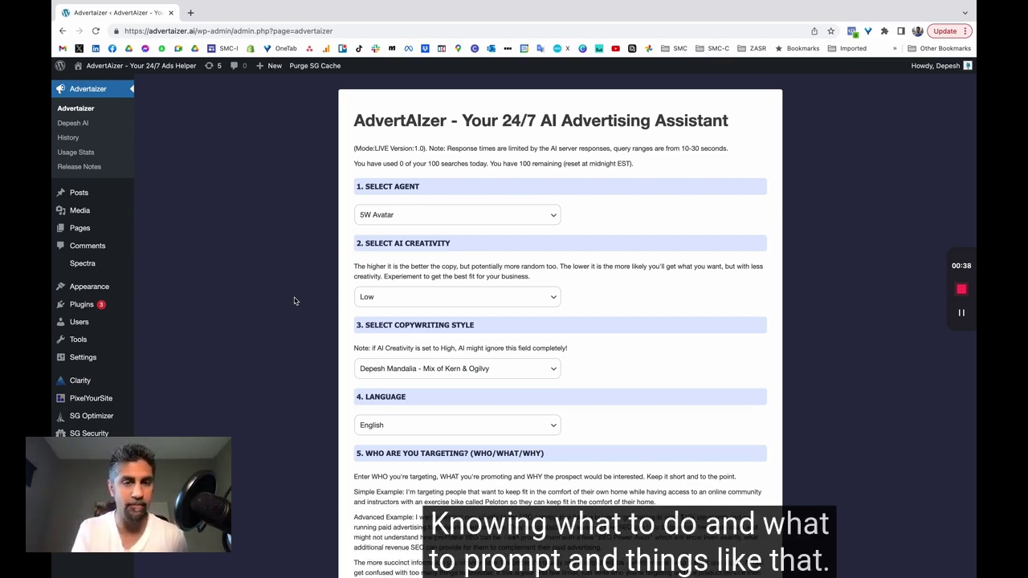
Paste the Advanced Example SEO-agency paragraph into the who/what/why box and run 'AdvertAIzer This!'.
scroll(294, 300, down, 2)
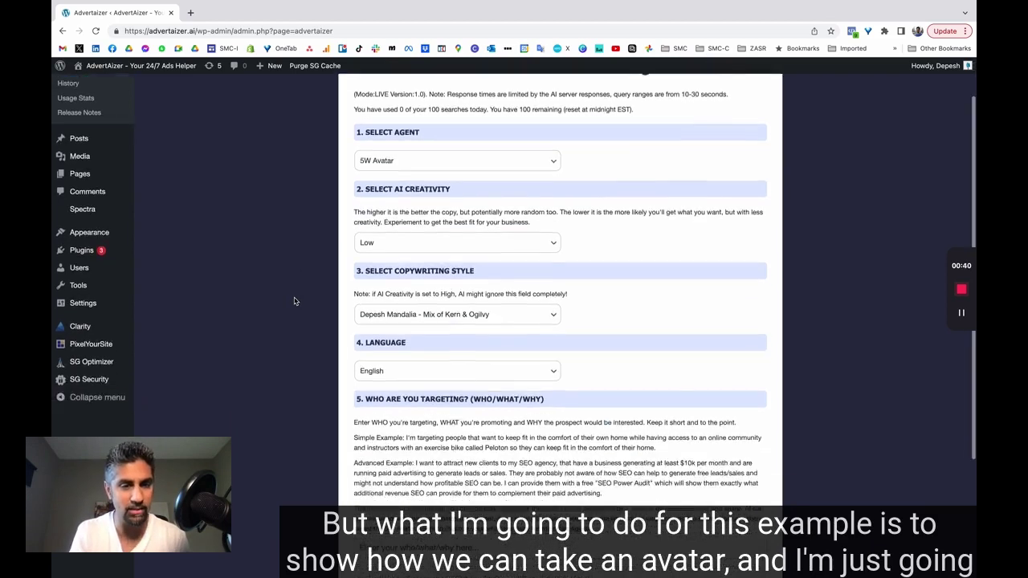
scroll(294, 300, down, 5)
click(610, 337)
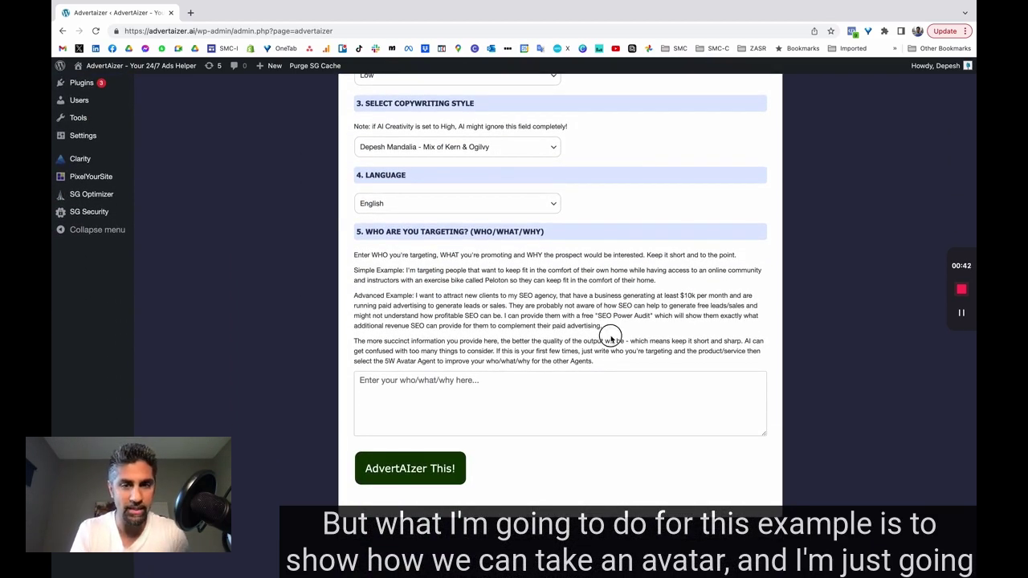
drag(610, 337, 416, 295)
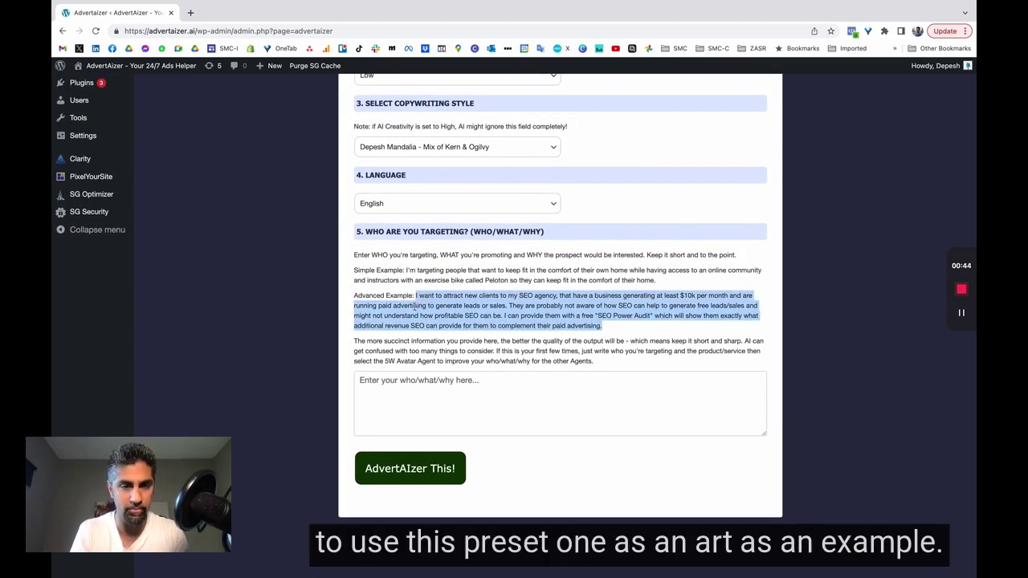
key(ctrl+c)
click(395, 390)
key(ctrl+v)
click(394, 466)
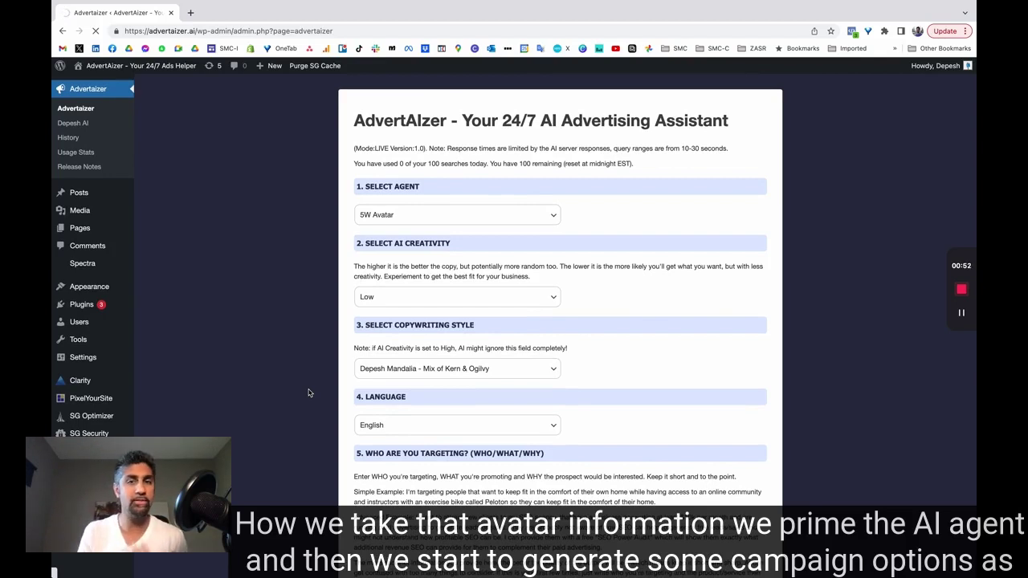
Open Depesh AI from the sidebar in a new browser tab and switch to it.
right_click(80, 124)
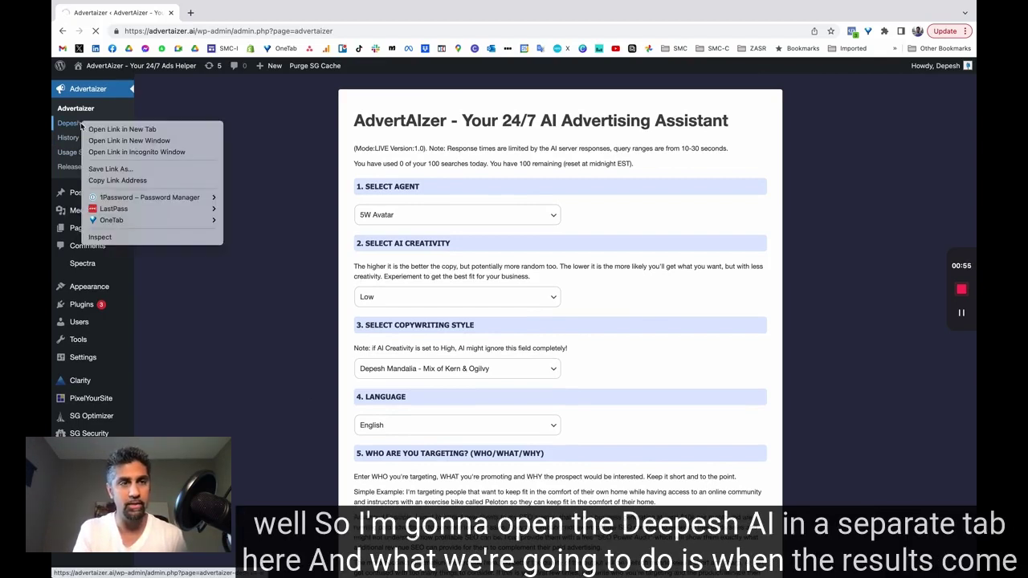
click(94, 131)
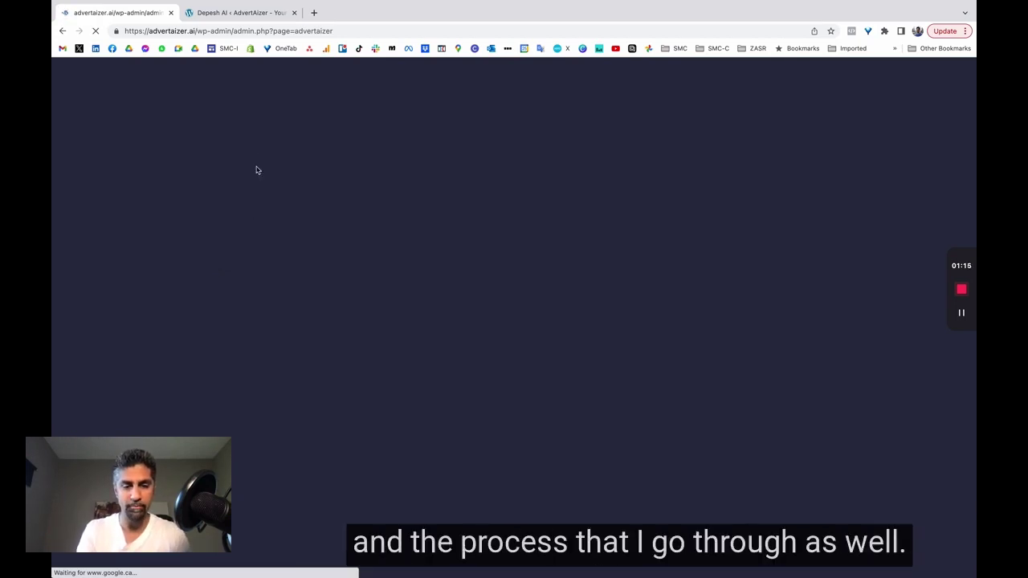
click(239, 14)
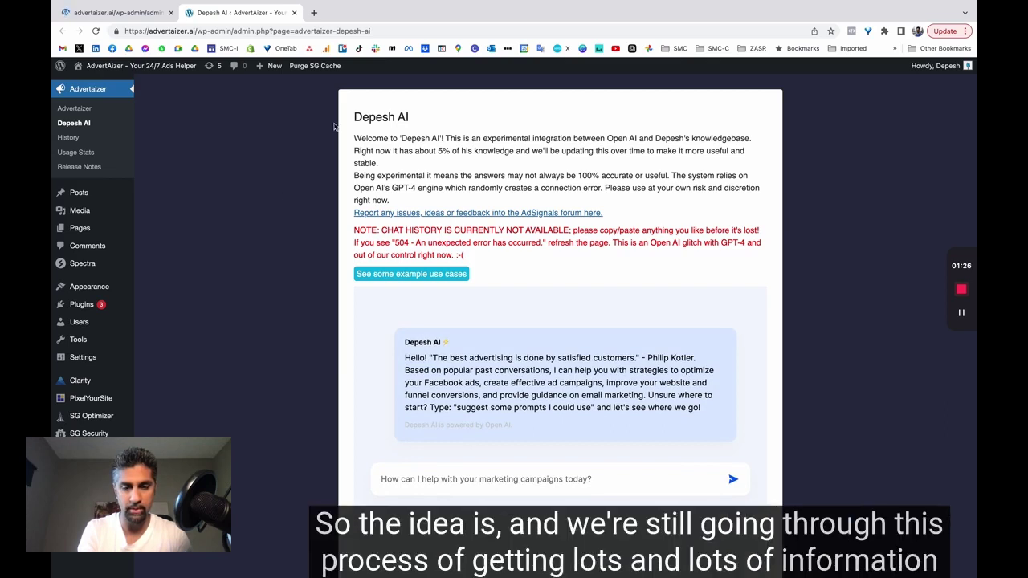
Highlight the Depesh AI heading and welcome text, then return to the avatar results tab.
drag(344, 116, 403, 117)
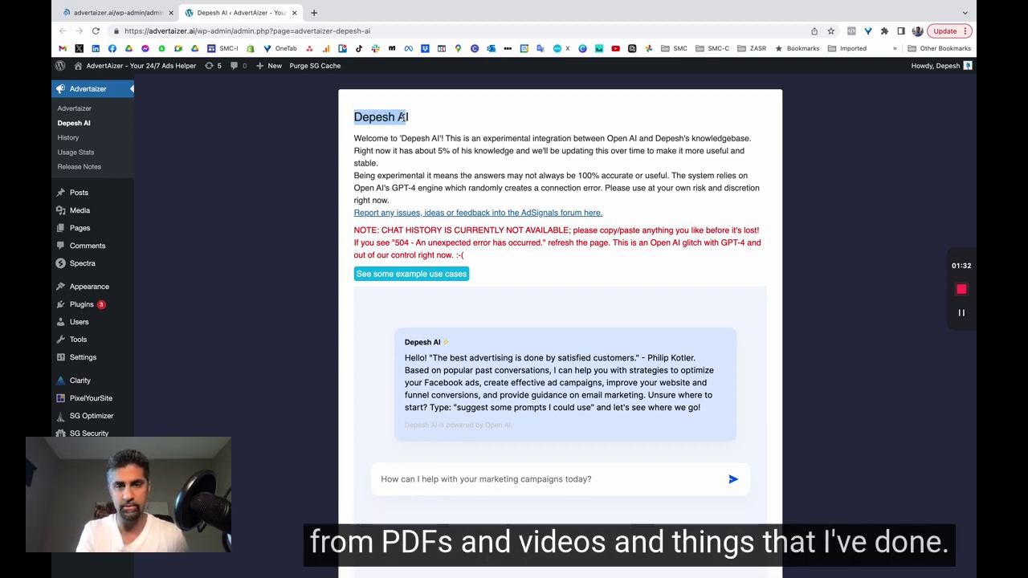
click(402, 143)
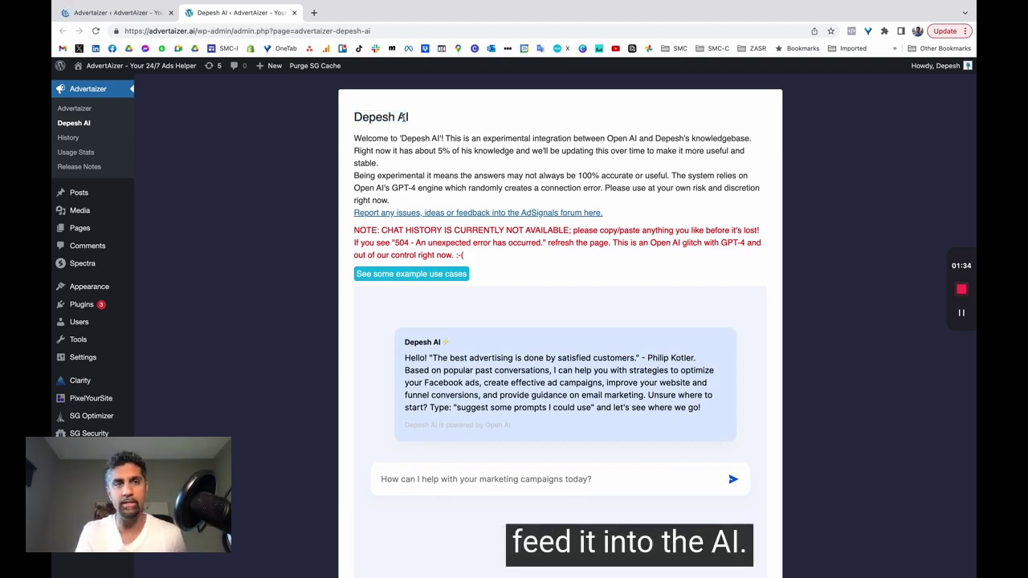
drag(401, 138, 426, 139)
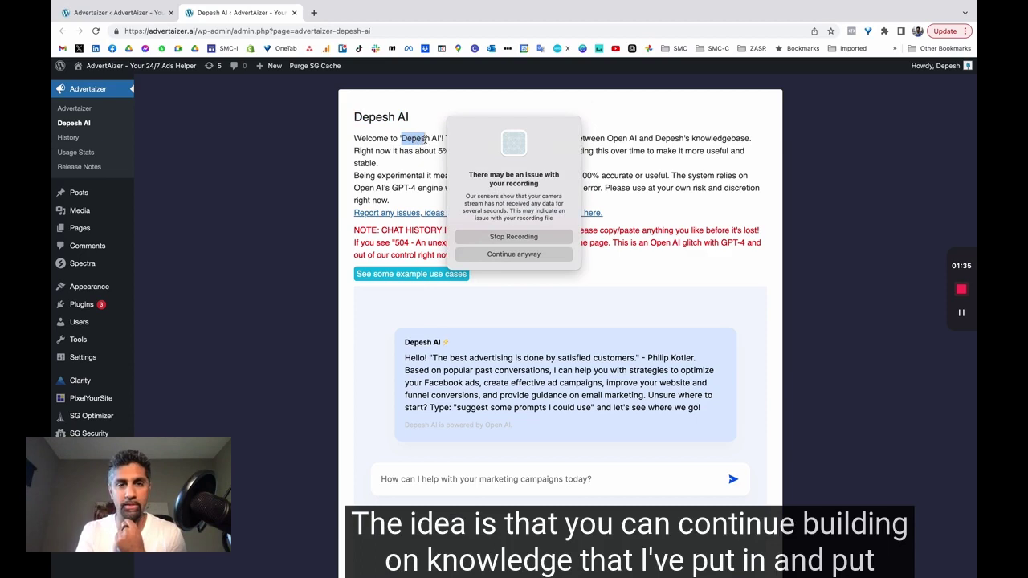
click(514, 254)
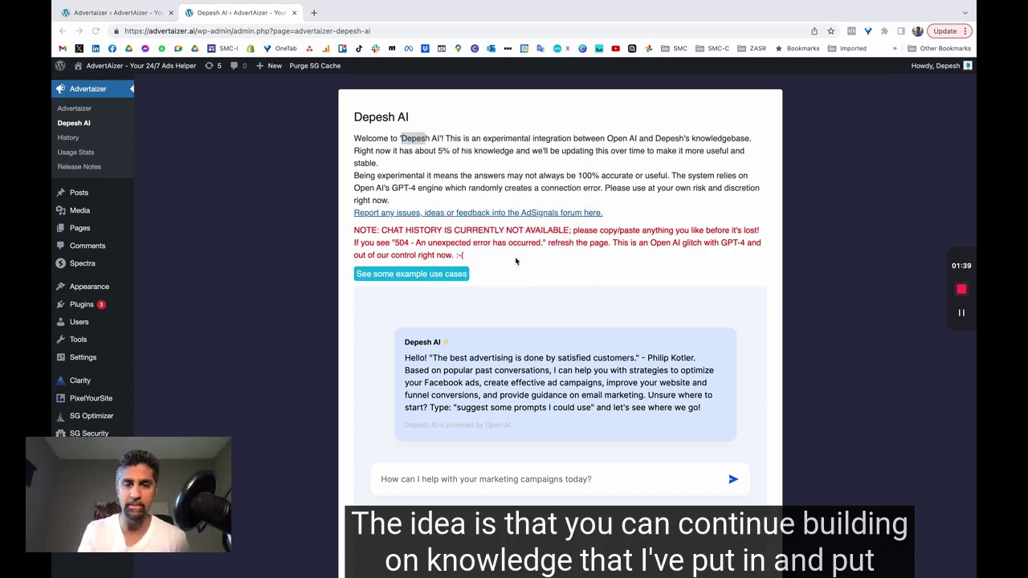
drag(443, 138, 401, 138)
click(281, 132)
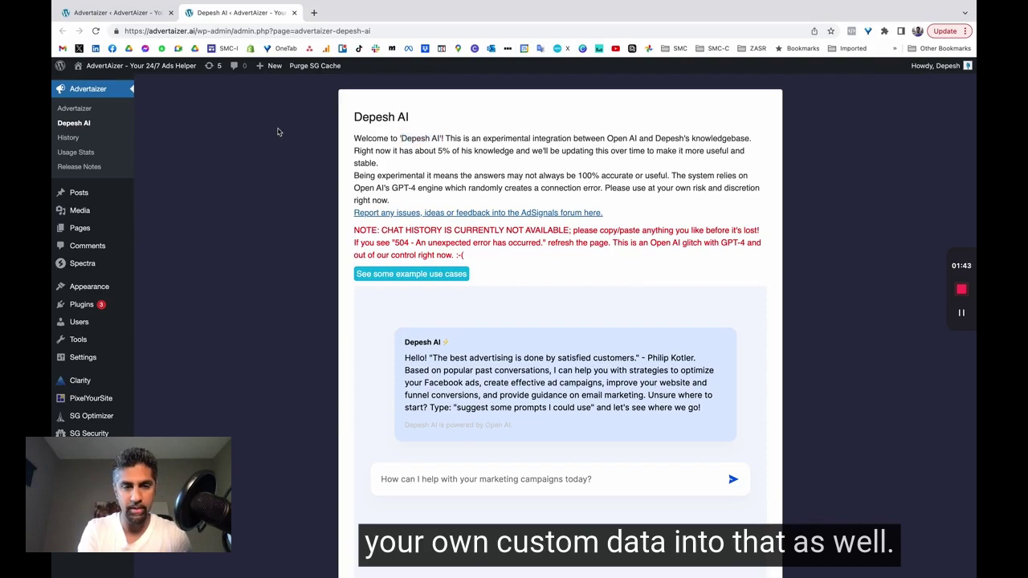
click(136, 15)
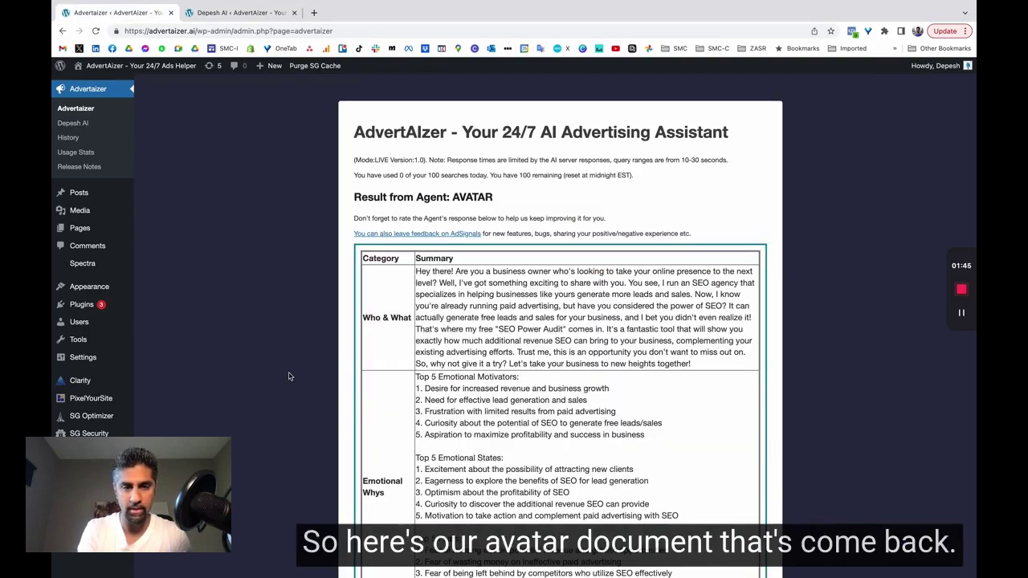
Copy the avatar table from Who & What through Functional Whys, then go back to Depesh AI.
scroll(366, 371, down, 5)
scroll(366, 371, up, 5)
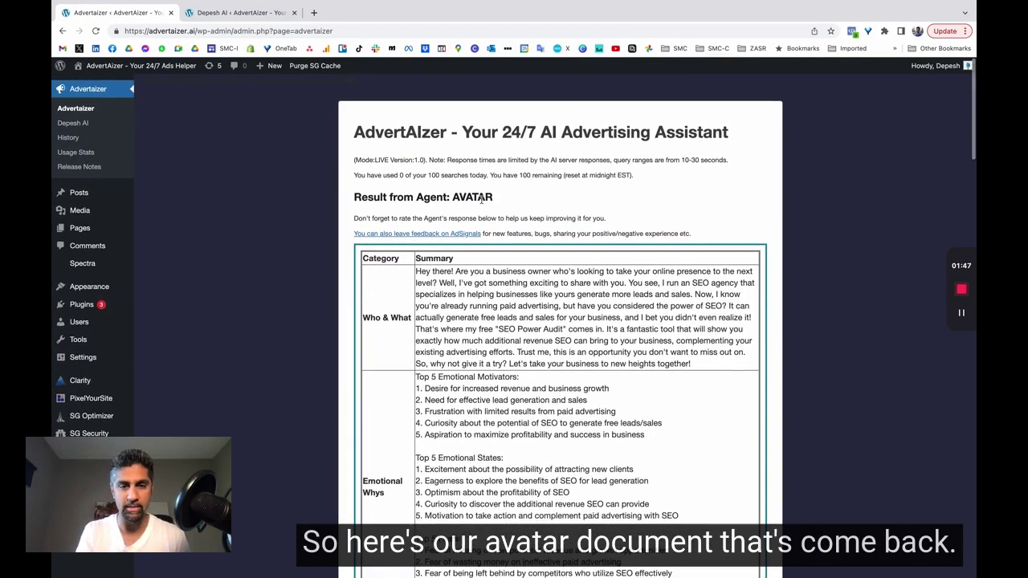
drag(493, 197, 447, 197)
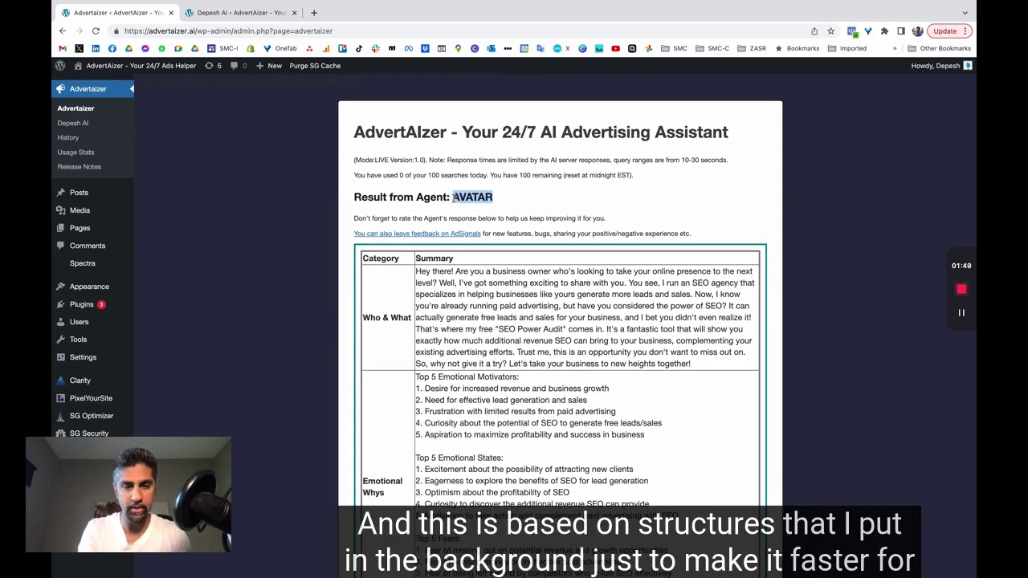
scroll(453, 198, down, 5)
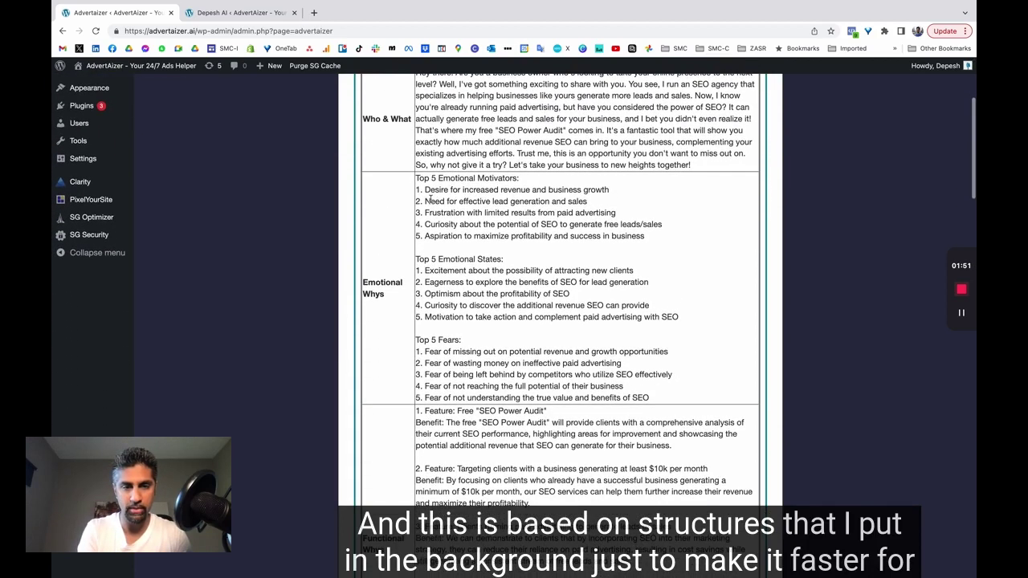
scroll(394, 197, up, 1)
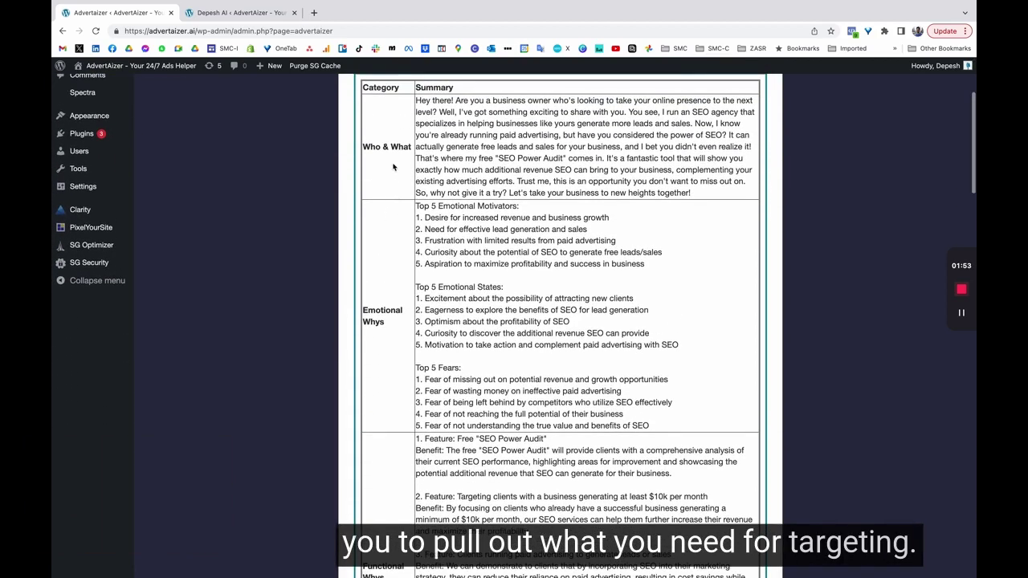
drag(378, 100, 670, 409)
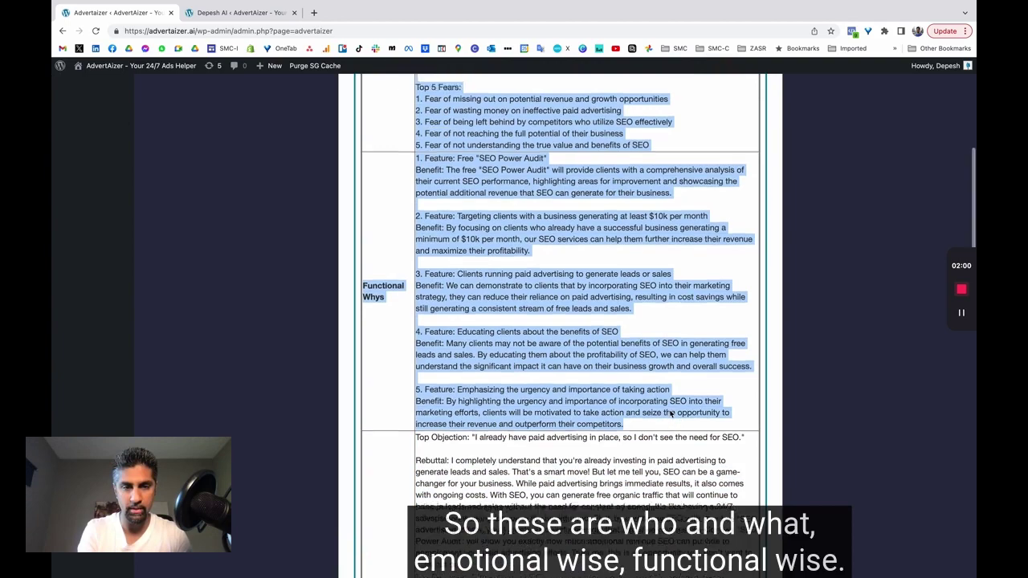
scroll(417, 165, up, 5)
scroll(384, 338, down, 5)
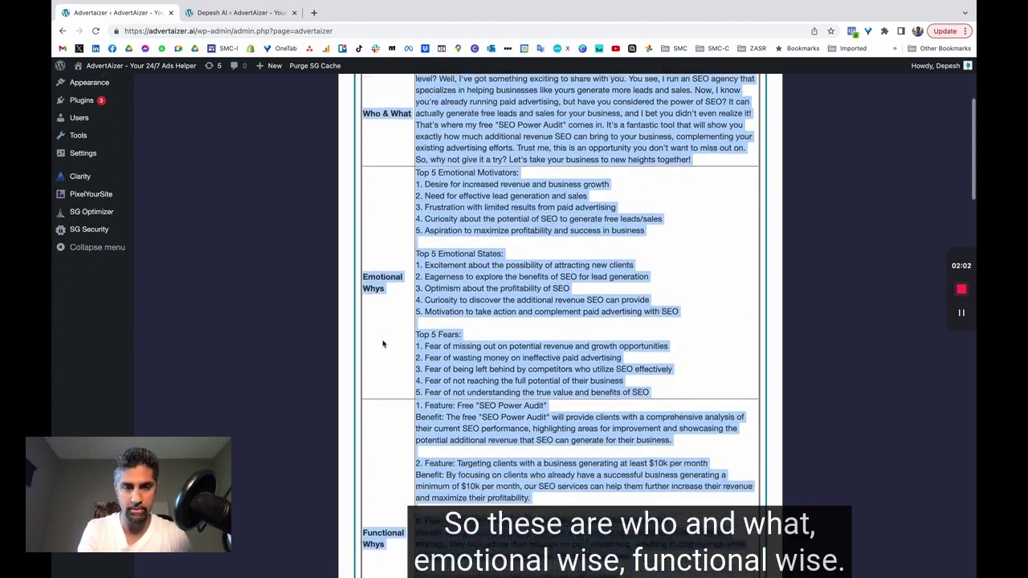
scroll(384, 338, down, 6)
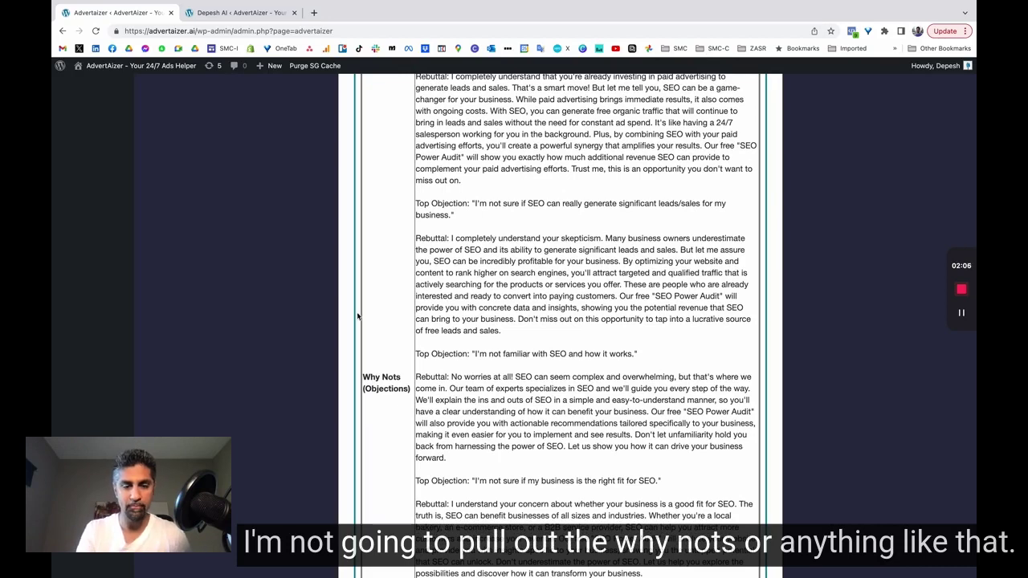
click(241, 13)
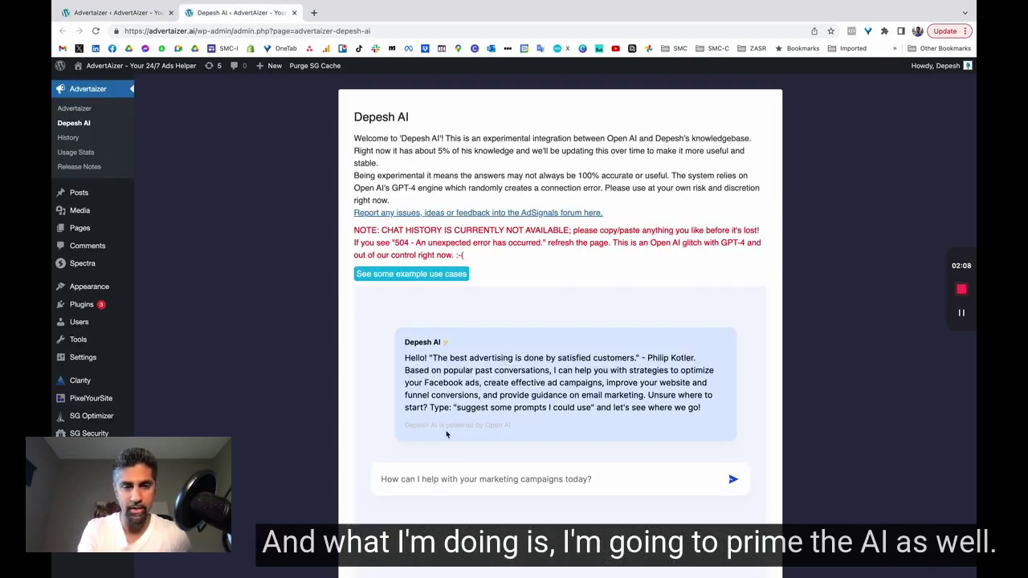
Ask Depesh AI for a Facebook ad campaign structure idea, including the pasted avatar details.
click(410, 482)
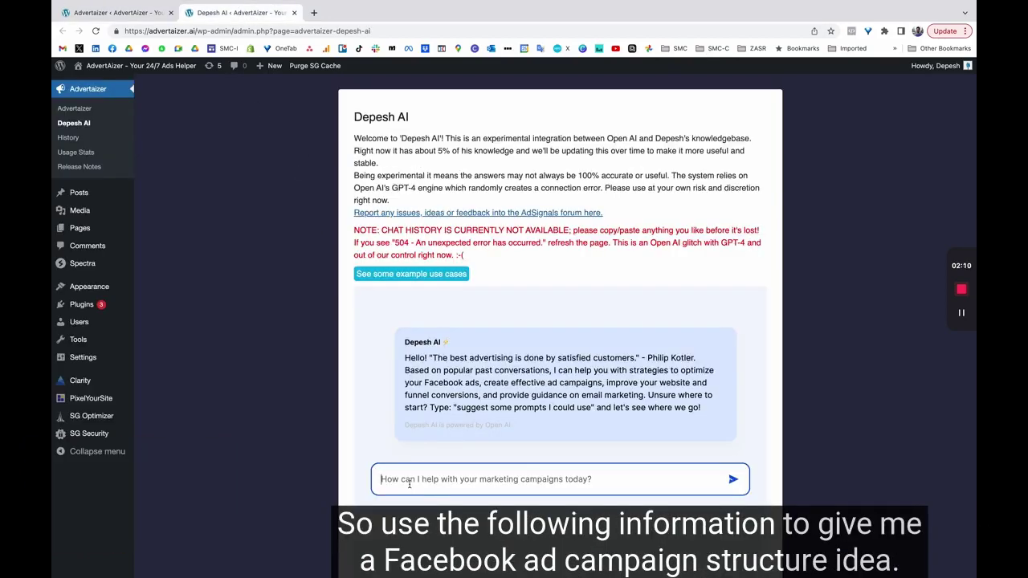
text(Use the foll)
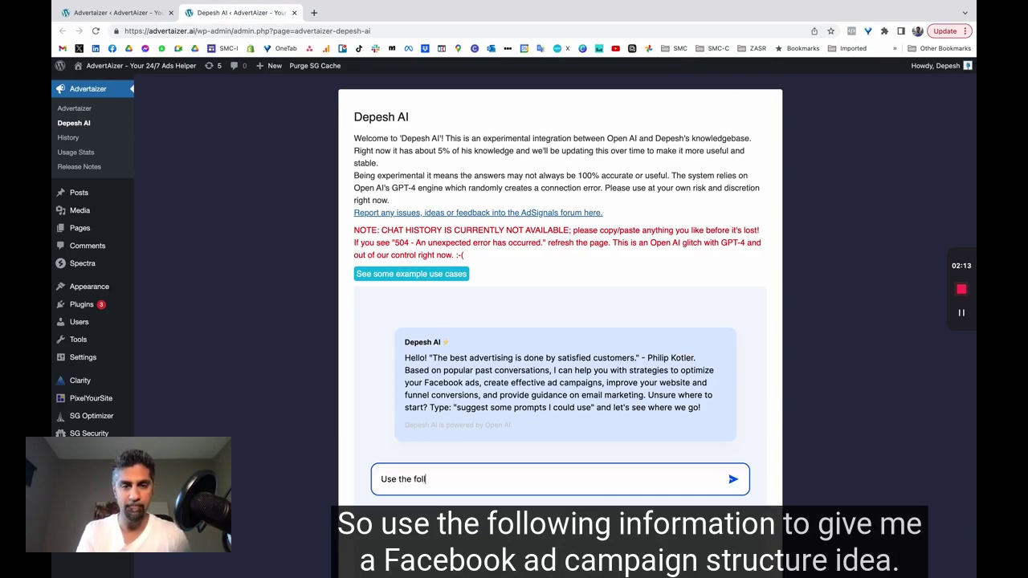
text(owing informat)
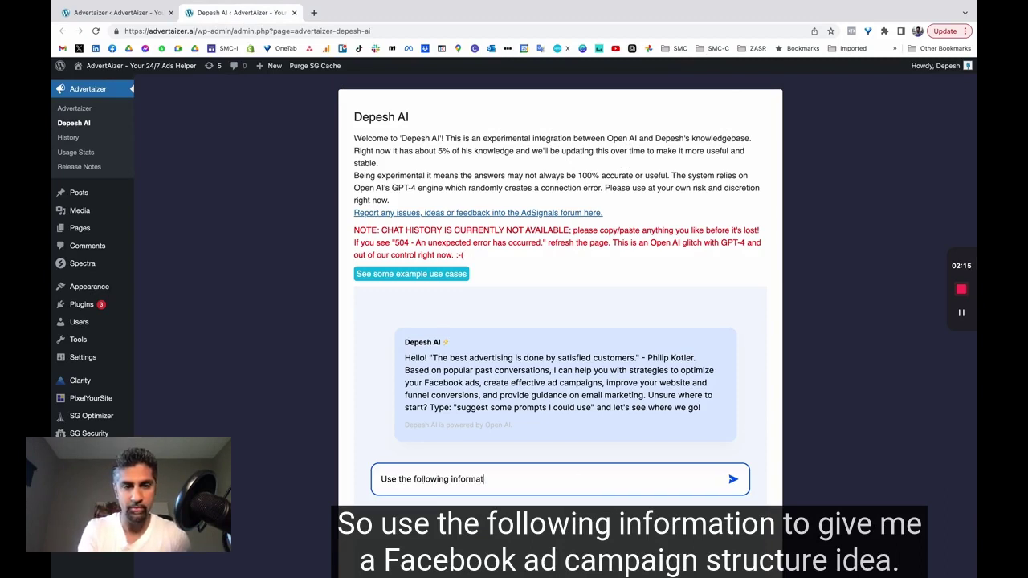
text(ion to give me a)
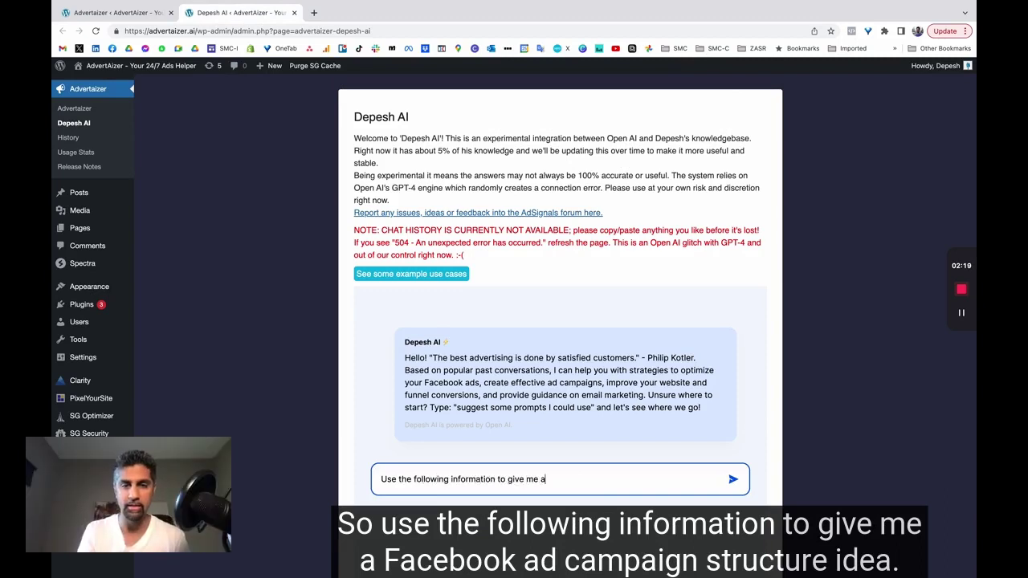
text( facebook ad camp)
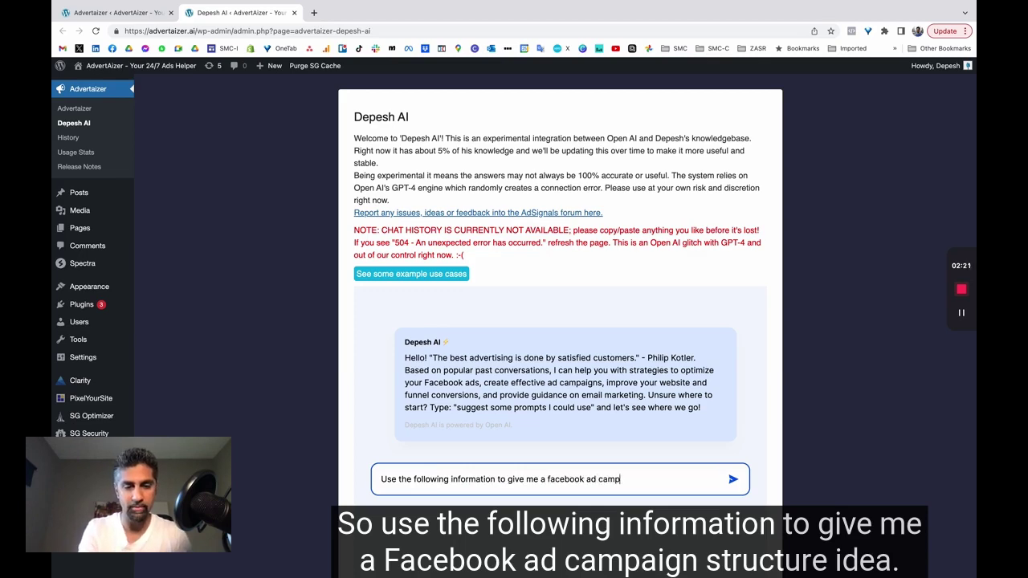
text(aign structure idea:)
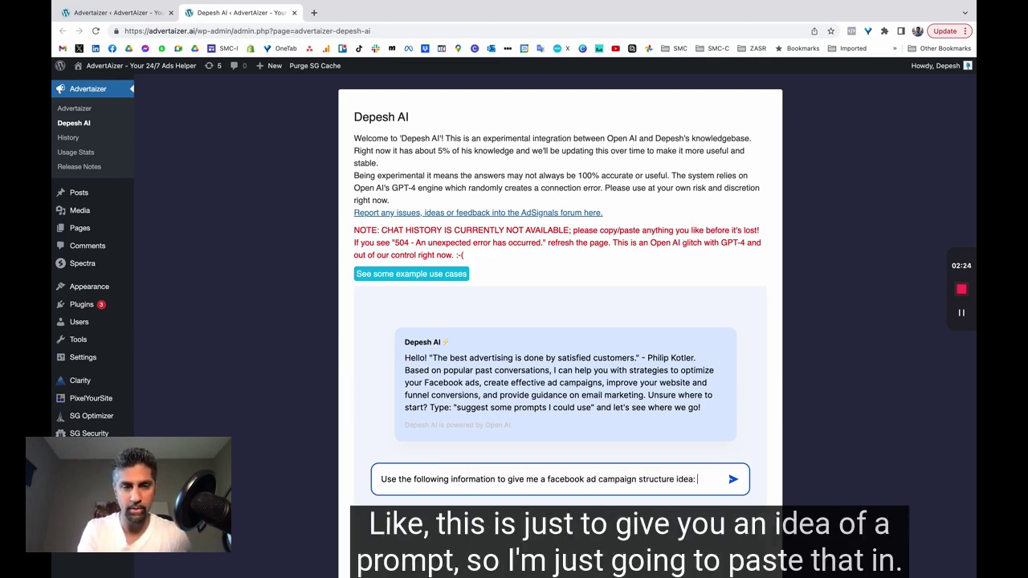
key(super+v)
key(Return)
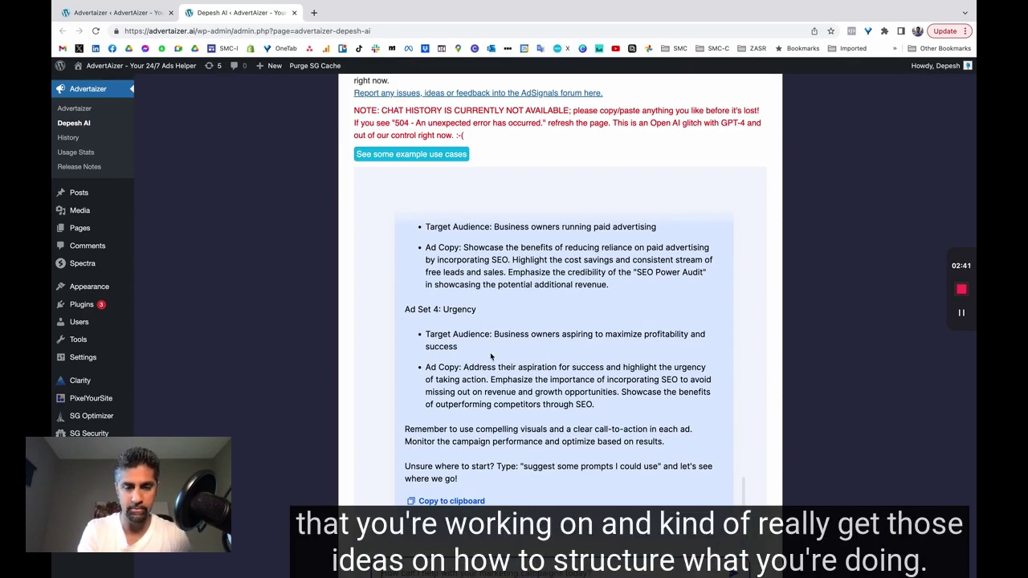
scroll(492, 357, up, 5)
scroll(491, 357, up, 1)
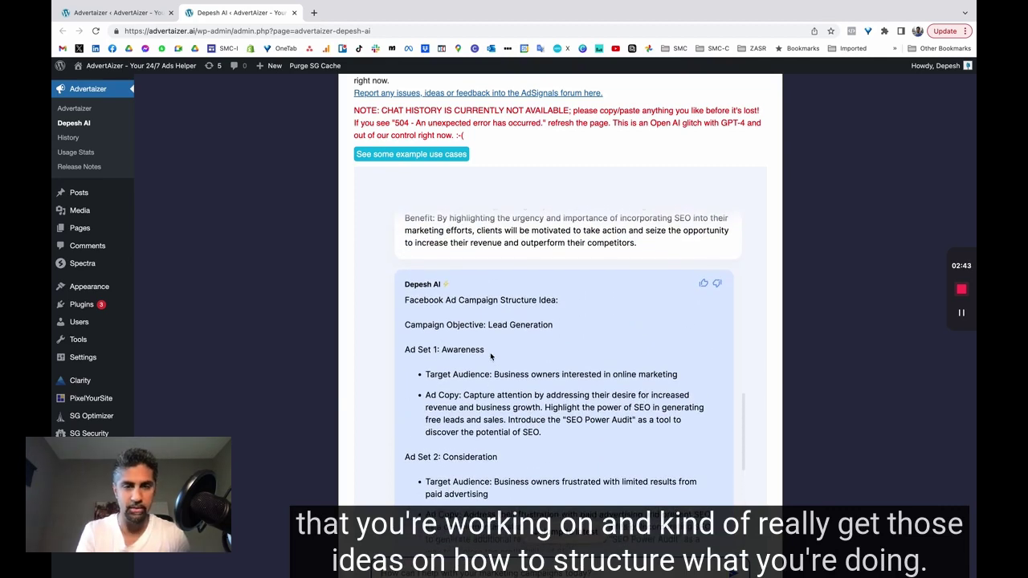
scroll(491, 356, down, 2)
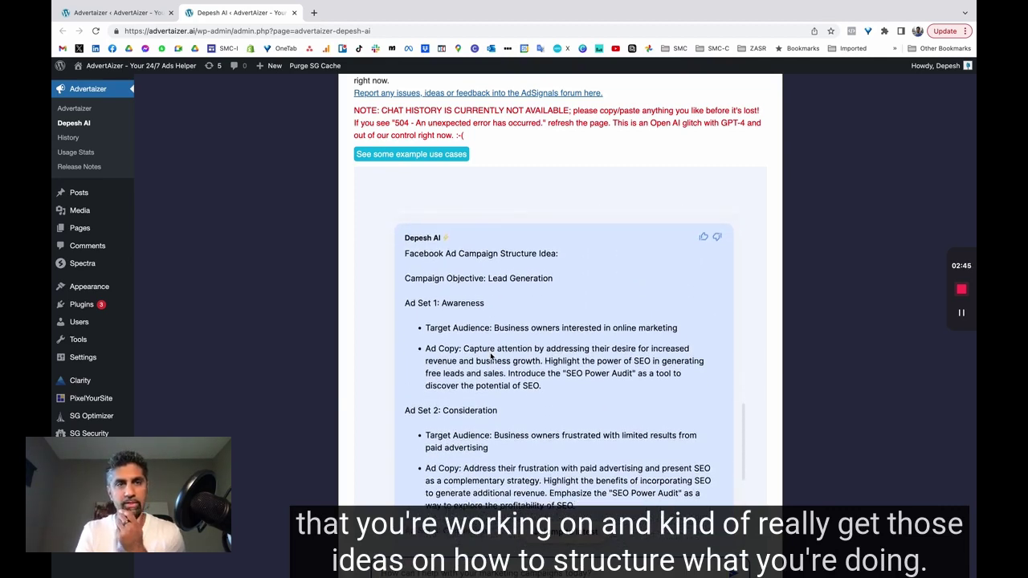
scroll(490, 357, up, 1)
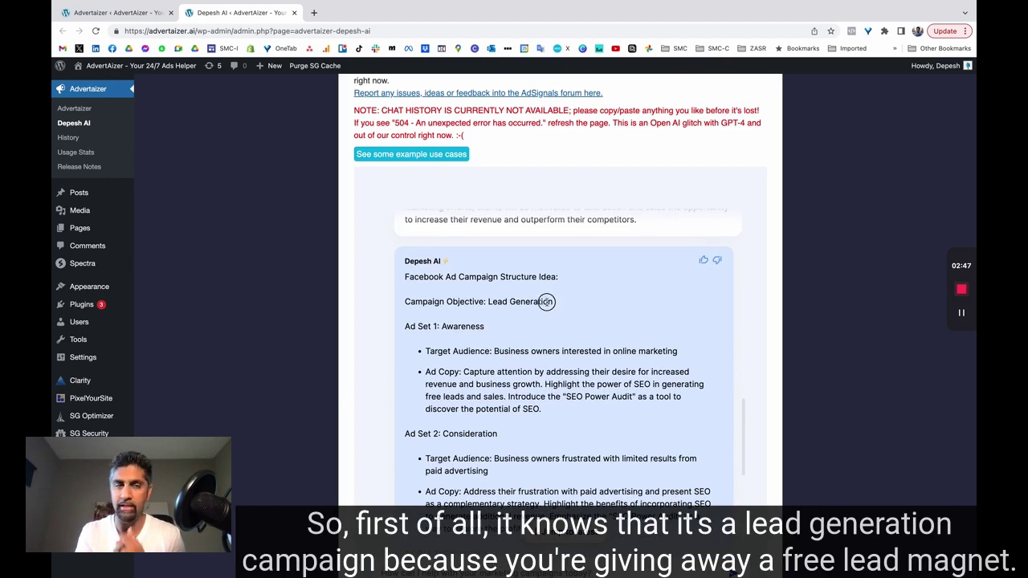
drag(546, 302, 405, 308)
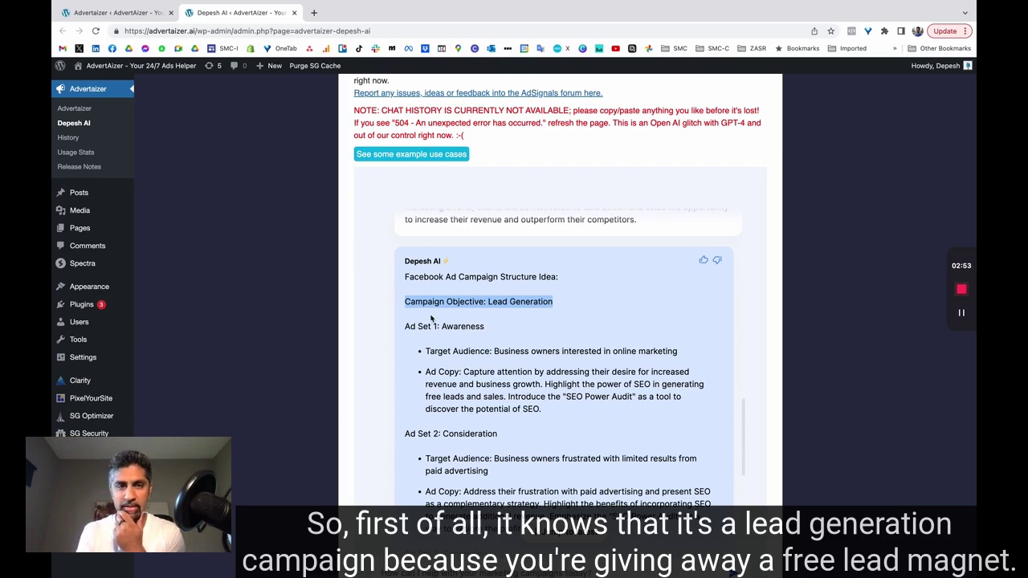
drag(442, 326, 486, 326)
scroll(491, 325, down, 1)
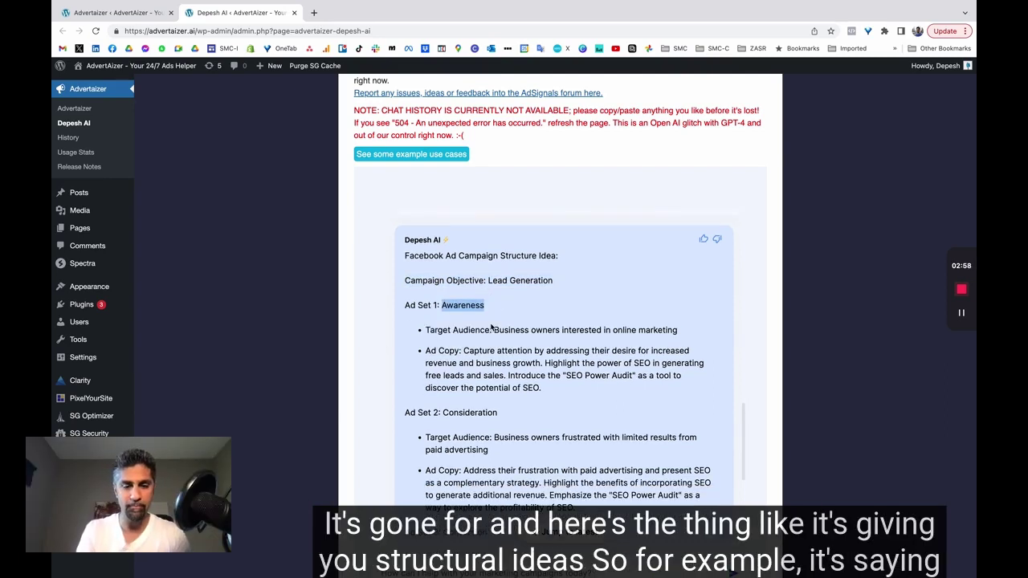
scroll(492, 326, down, 1)
drag(485, 255, 417, 283)
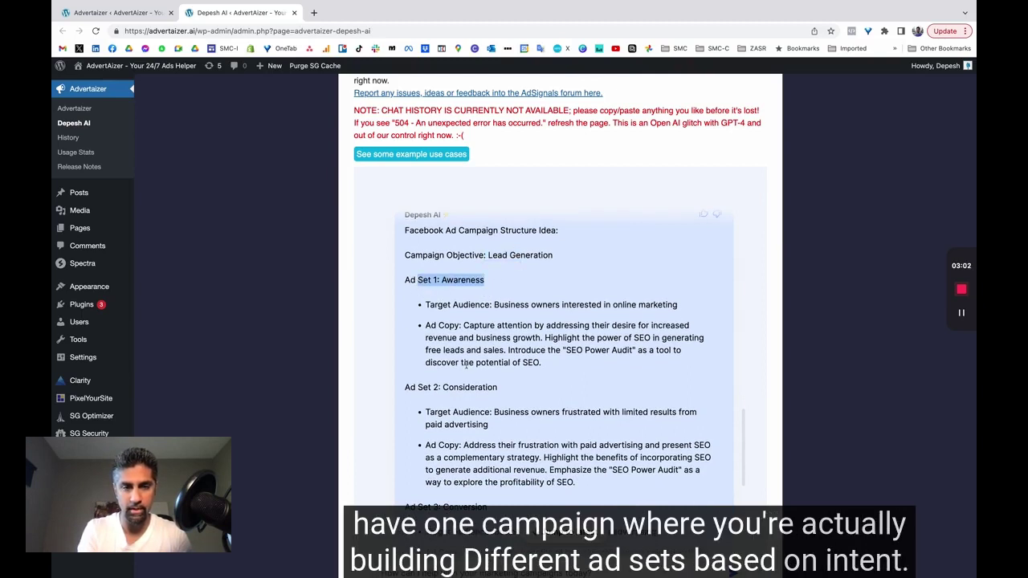
scroll(466, 365, down, 2)
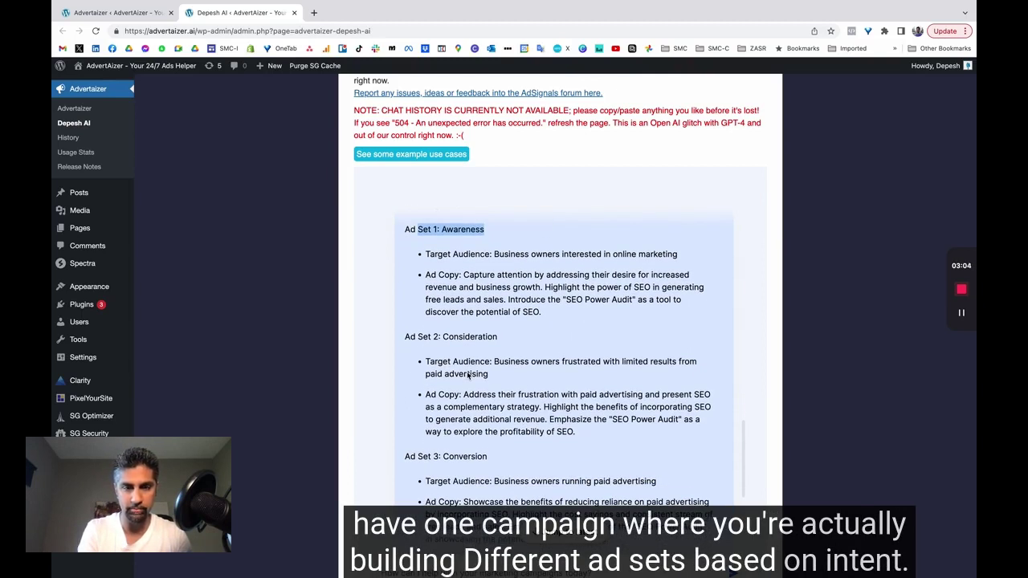
scroll(468, 375, up, 1)
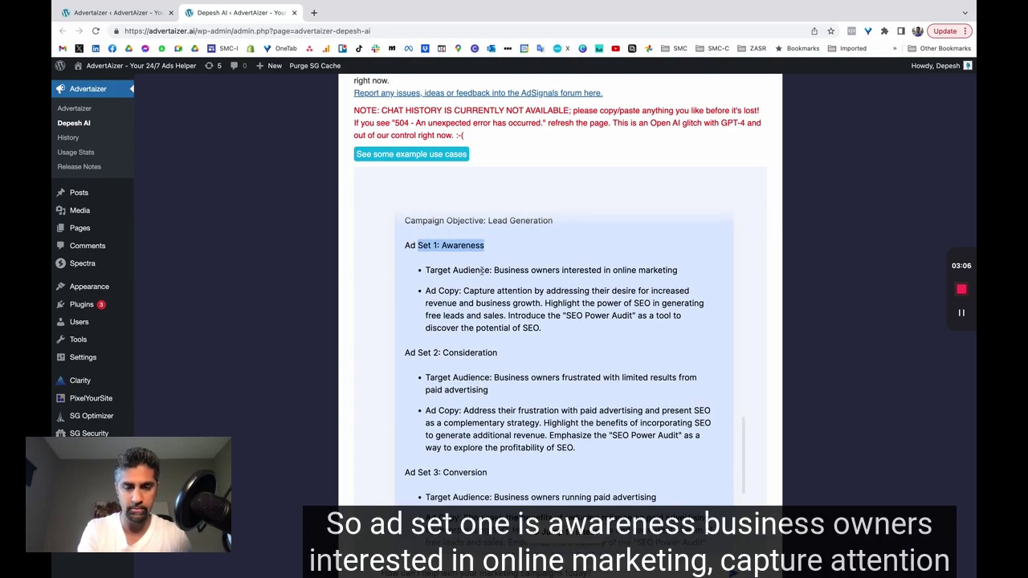
drag(494, 270, 696, 269)
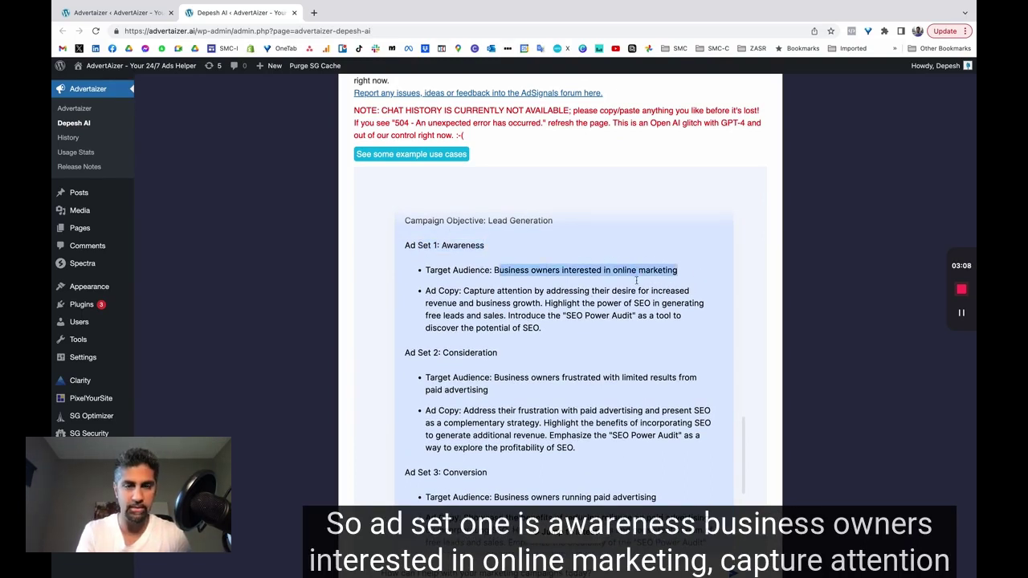
drag(464, 292, 654, 302)
scroll(508, 327, down, 5)
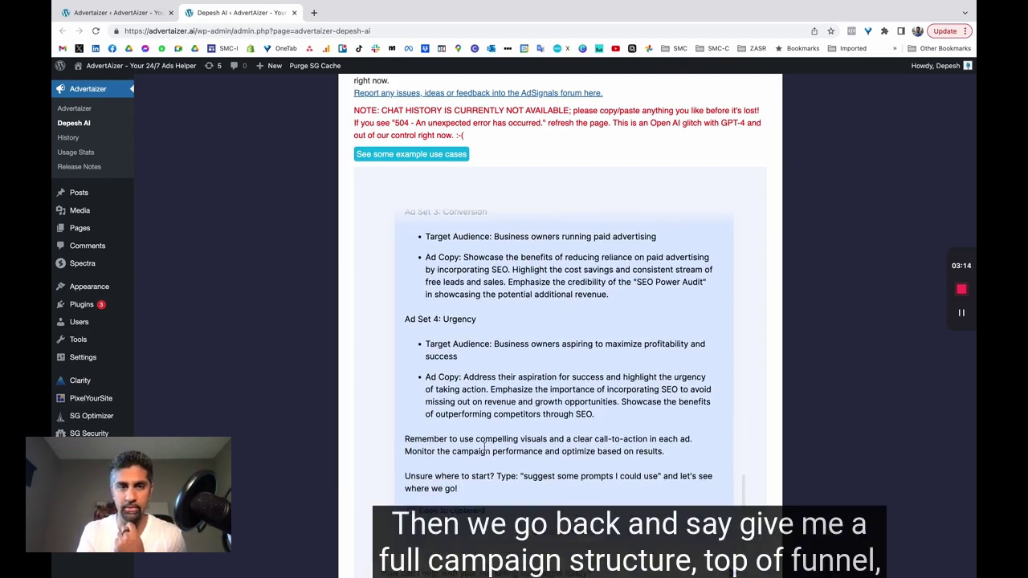
scroll(480, 395, down, 1)
scroll(480, 395, down, 1)
Send 'give me a full campaign structure top of funnel including targeting and headlines/hooks'.
click(426, 478)
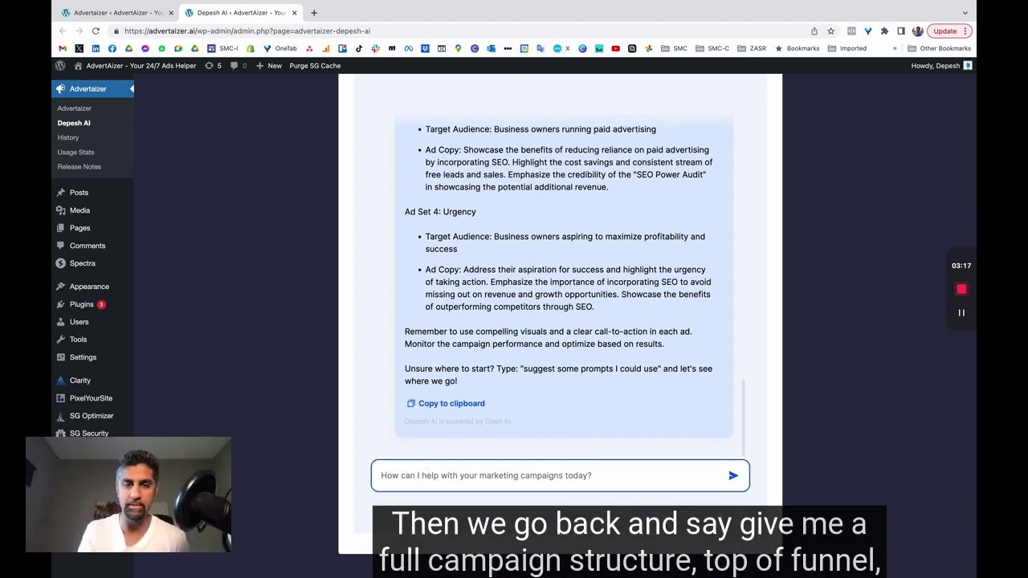
text(give me a full cam)
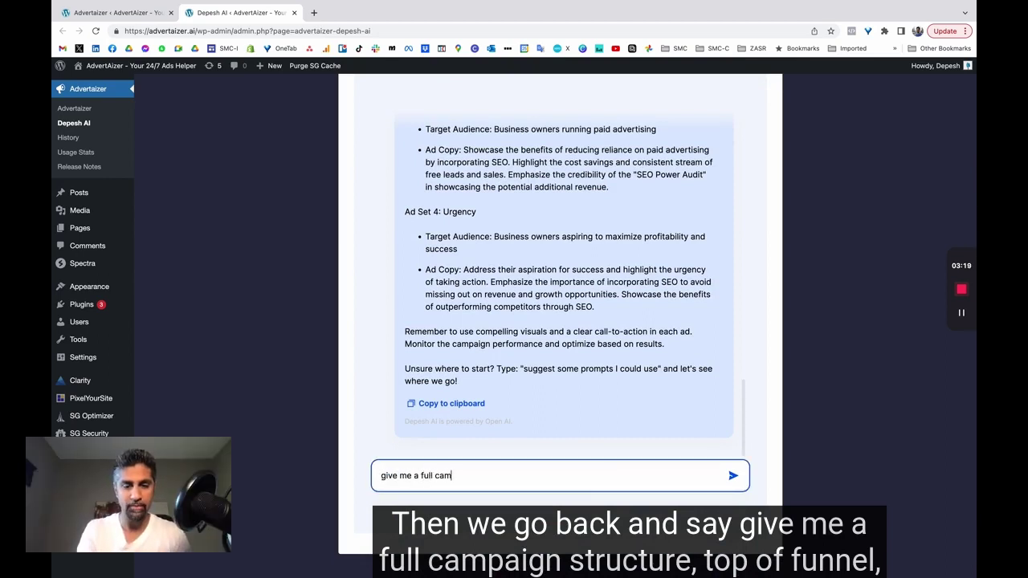
text(paign structure)
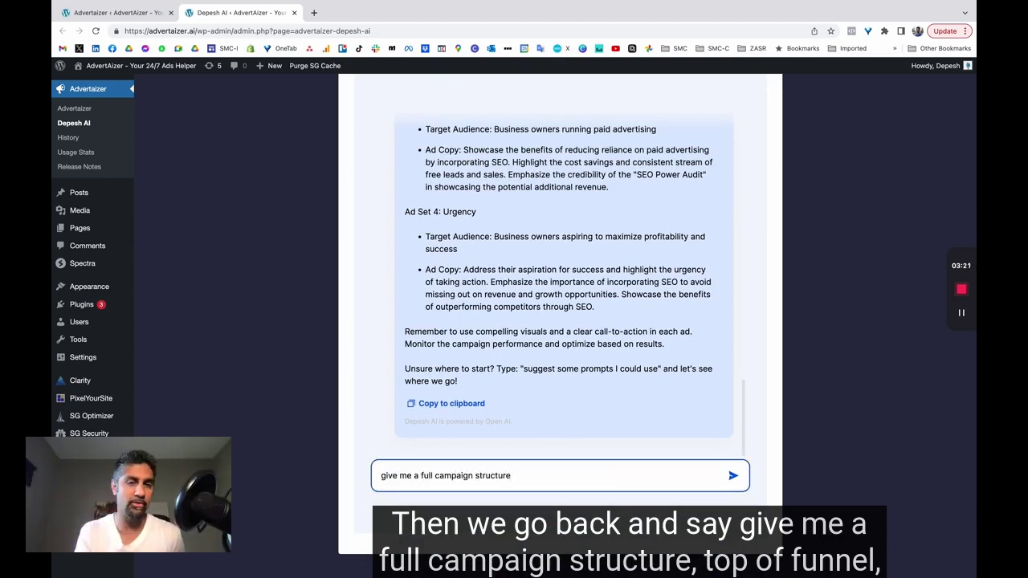
text( top)
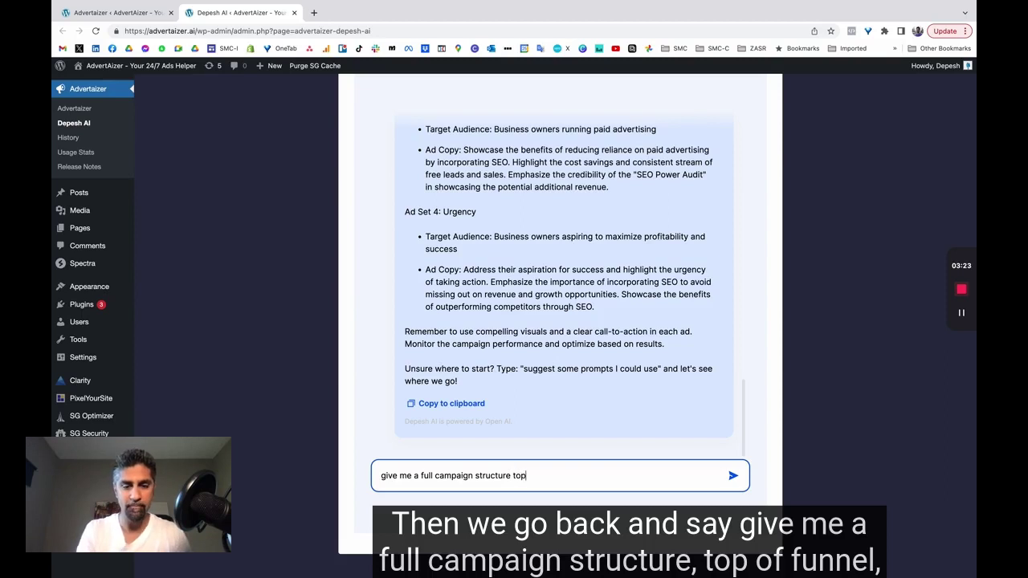
text( of funnel inc)
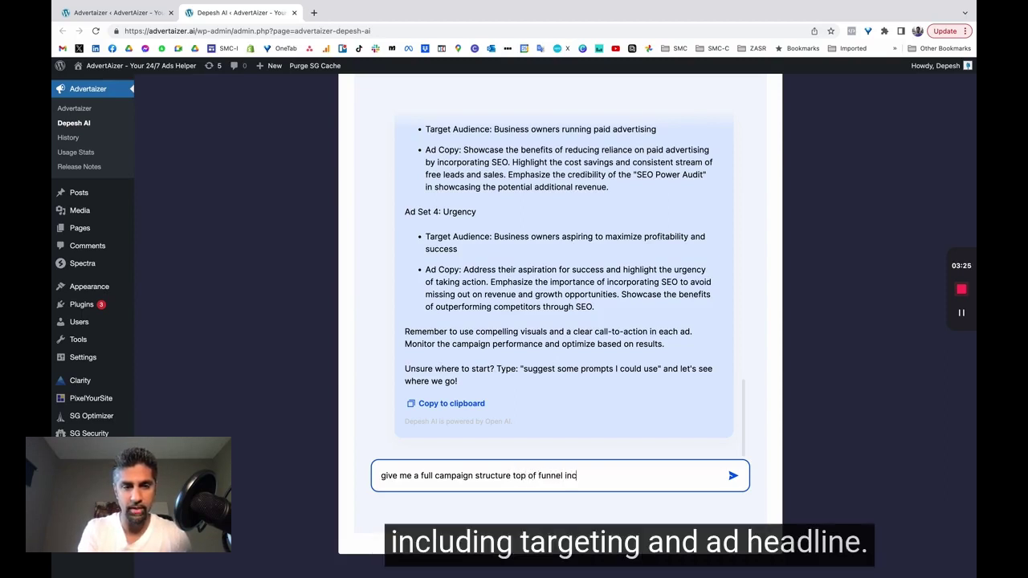
text(luding targeting and)
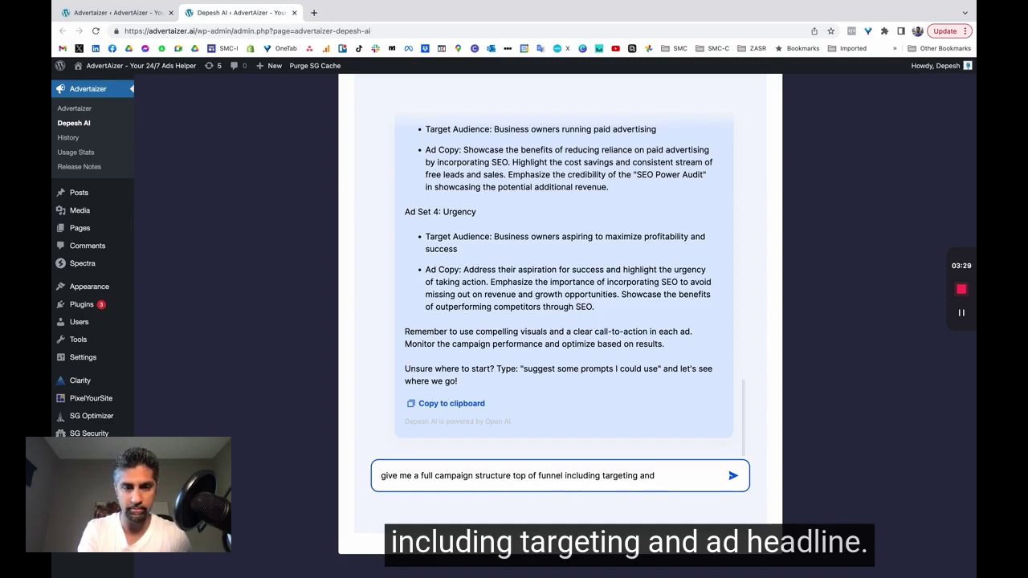
text(d hea)
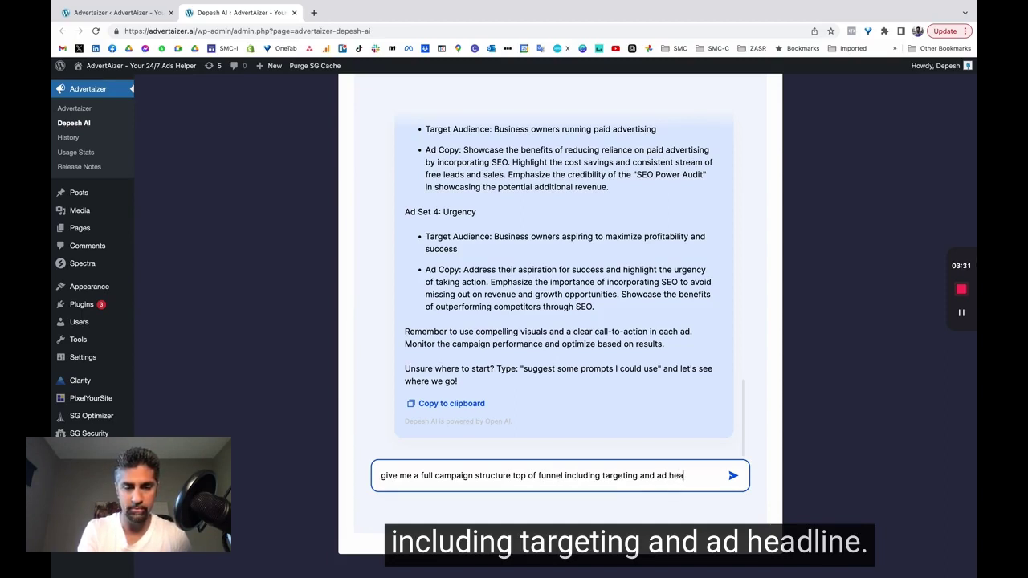
text(dl)
key(alt+shift+Left)
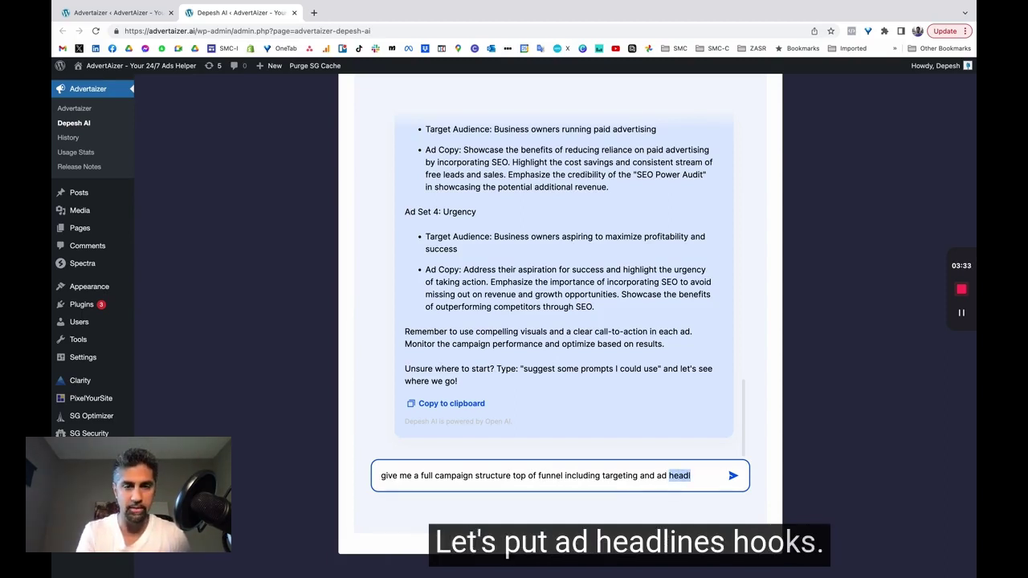
text(headlines/)
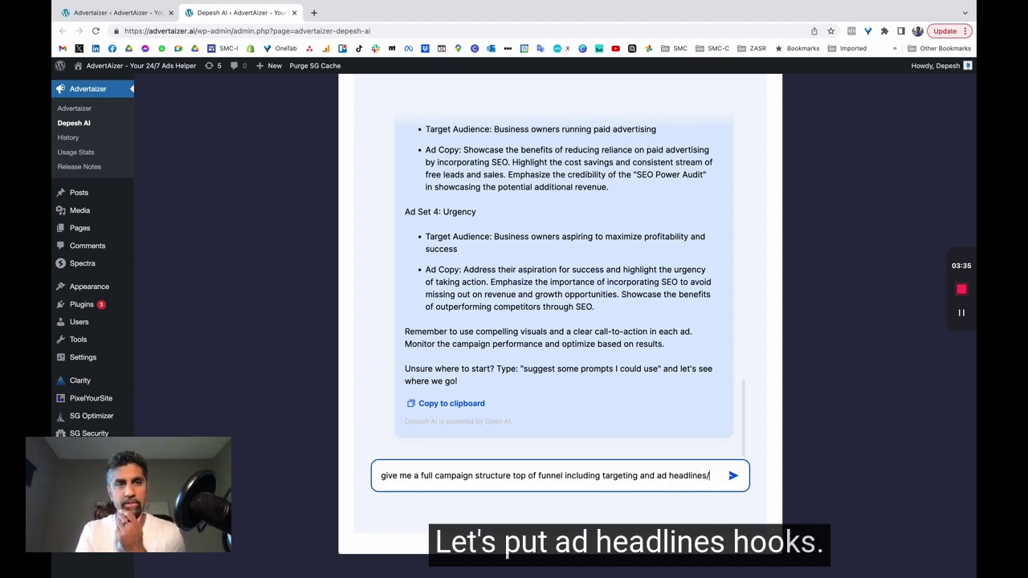
text(hooks)
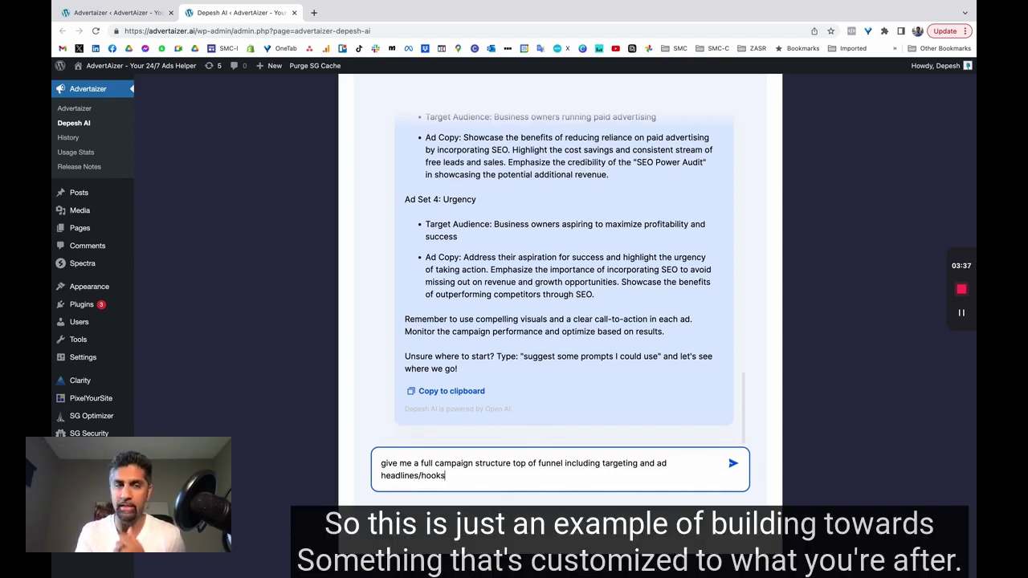
key(Return)
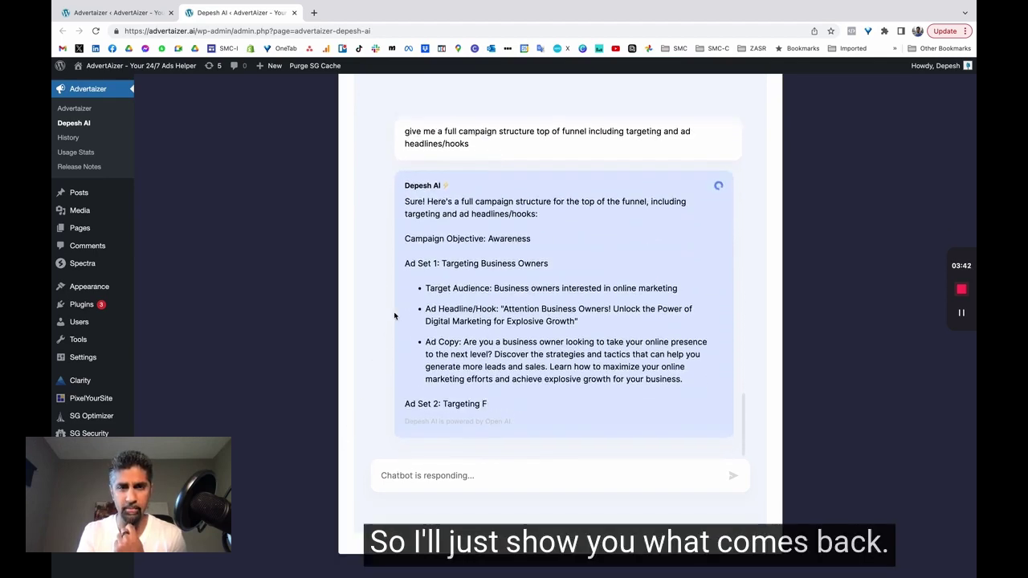
Highlight the Awareness objective, Ad Set 1's audience, headline hook and ad copy in the reply.
scroll(474, 253, up, 1)
scroll(472, 250, up, 1)
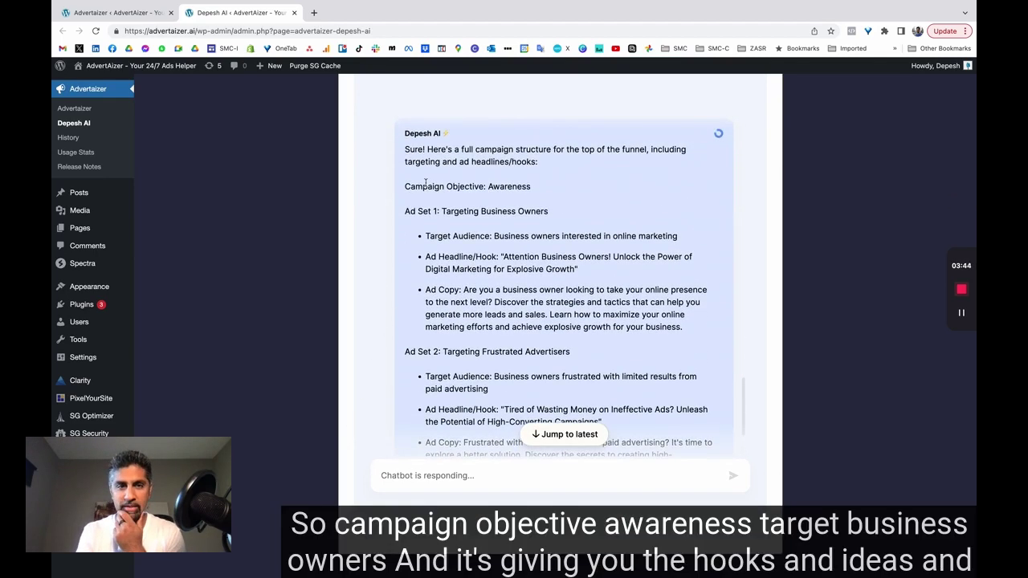
drag(451, 186, 522, 190)
drag(442, 211, 546, 211)
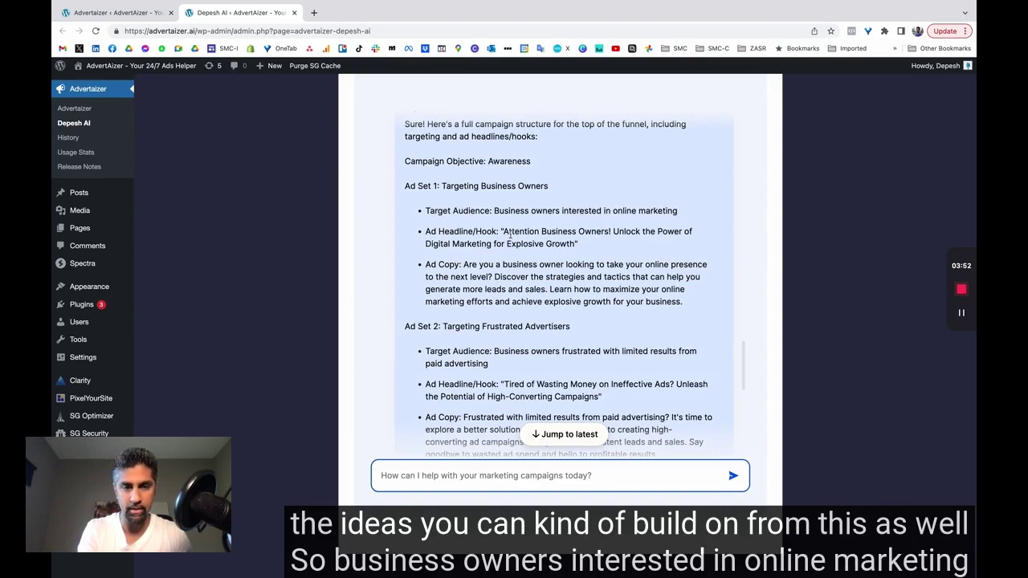
drag(491, 210, 662, 211)
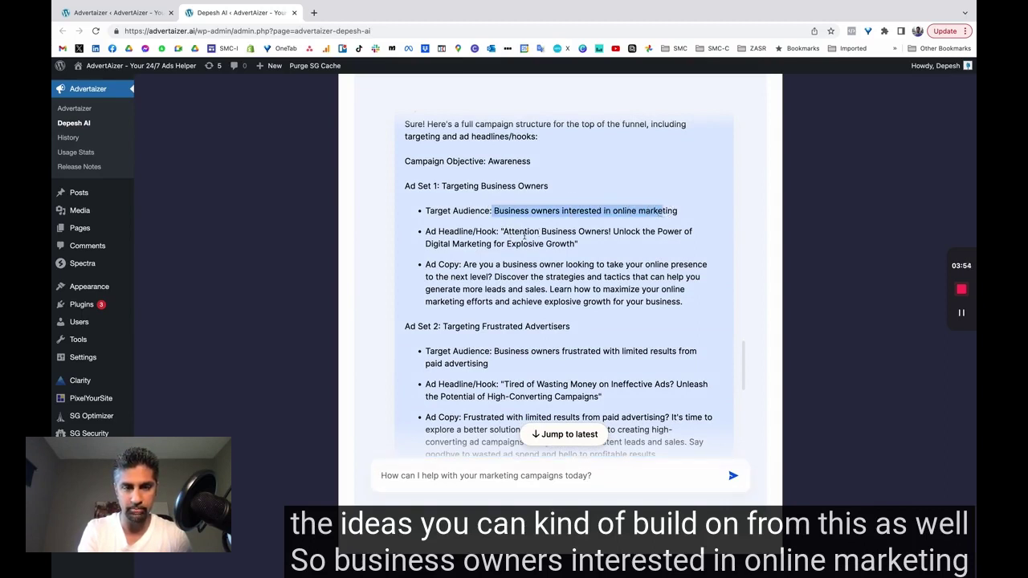
drag(500, 232, 579, 244)
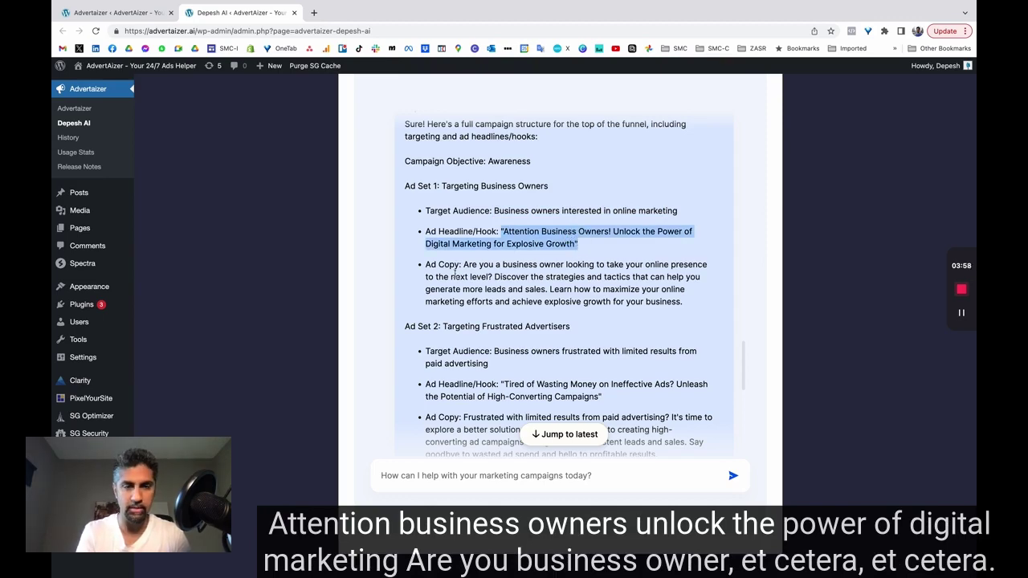
drag(462, 265, 571, 289)
scroll(515, 378, down, 3)
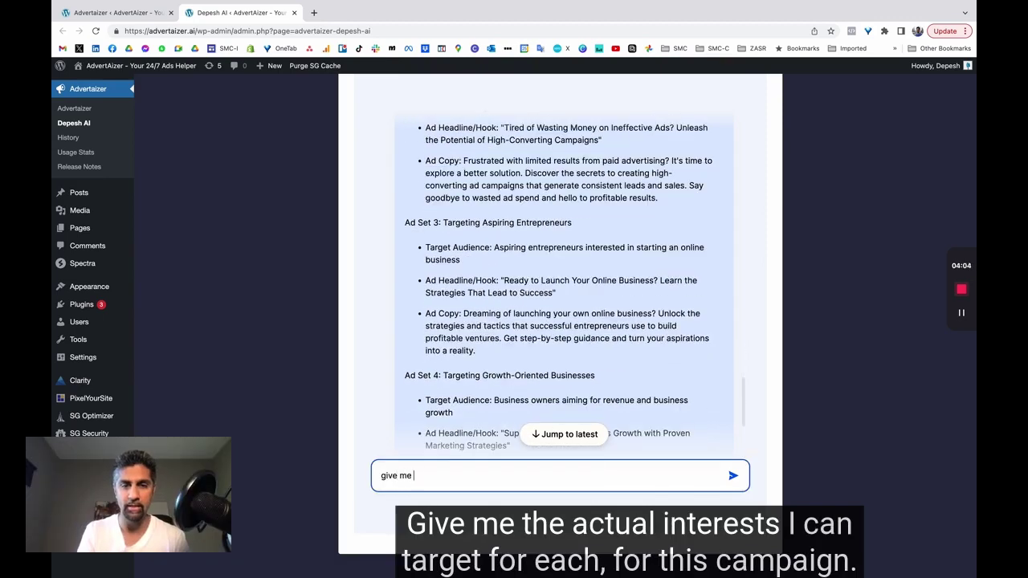
Ask for the actual interests to target for this campaign, then return to the objections tab.
text(the )
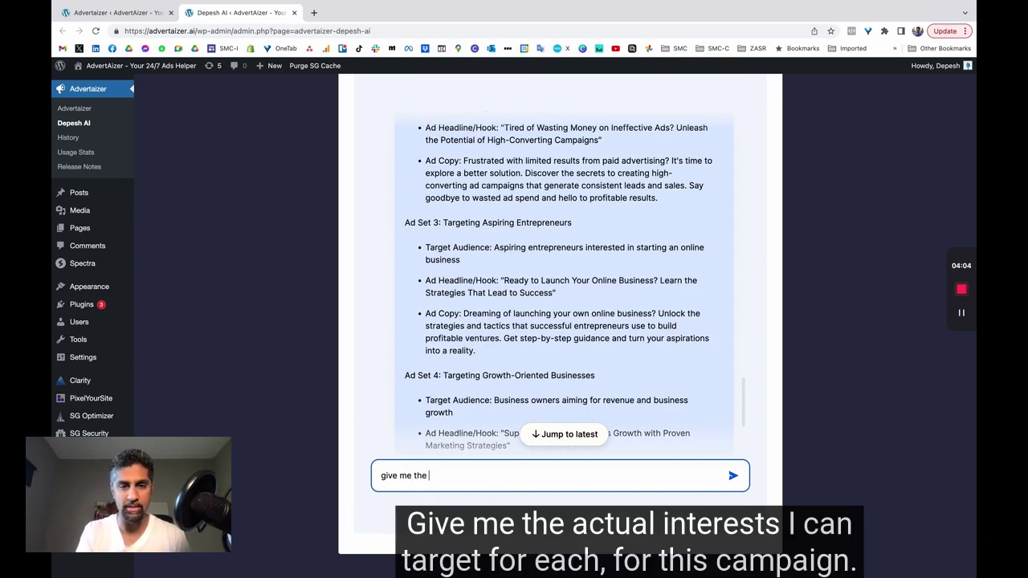
text(actual Interests )
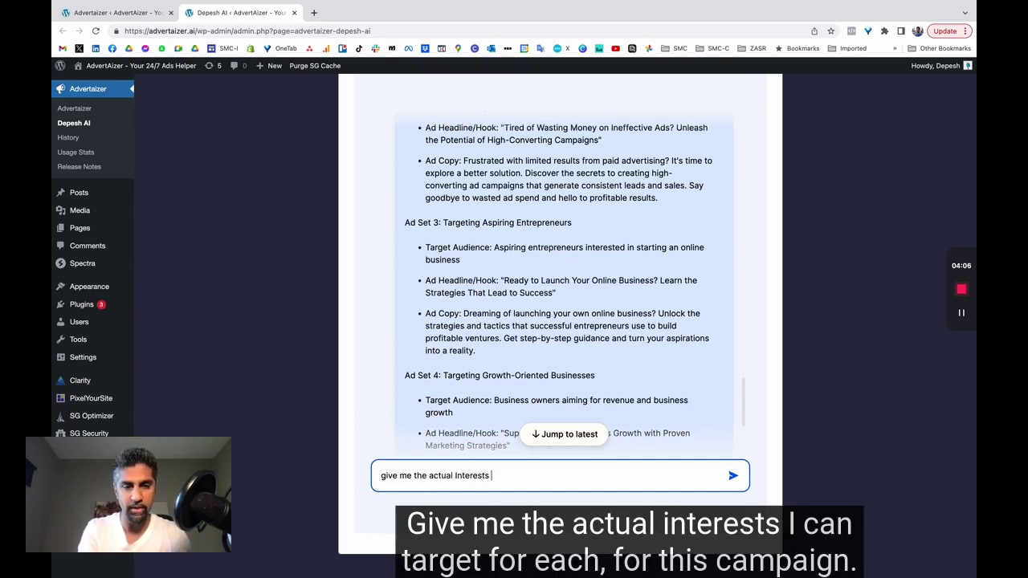
text(I can target for ea)
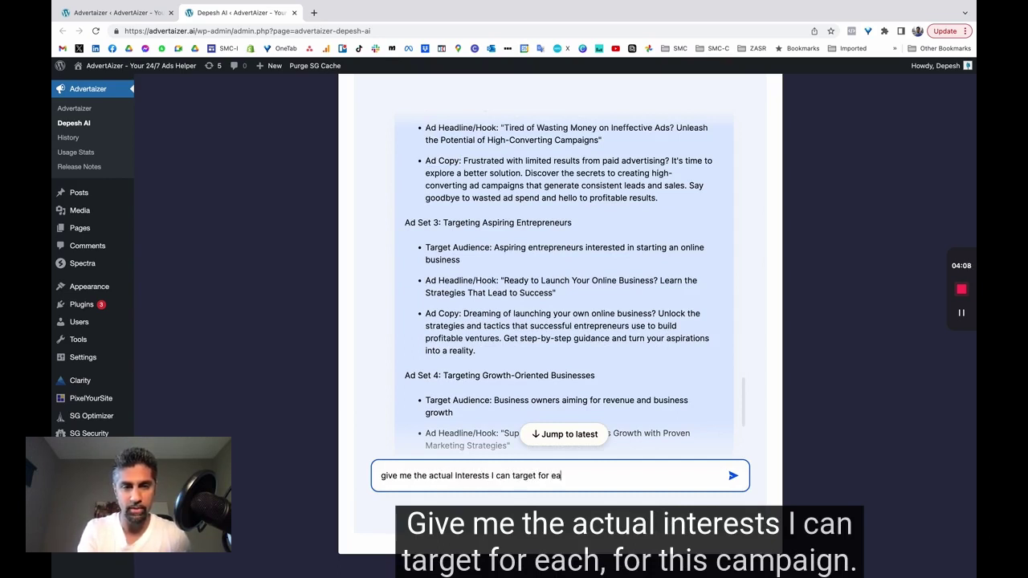
text(ch)
key(shift+alt+Left)
key(shift+alt+Left)
text(this campaign)
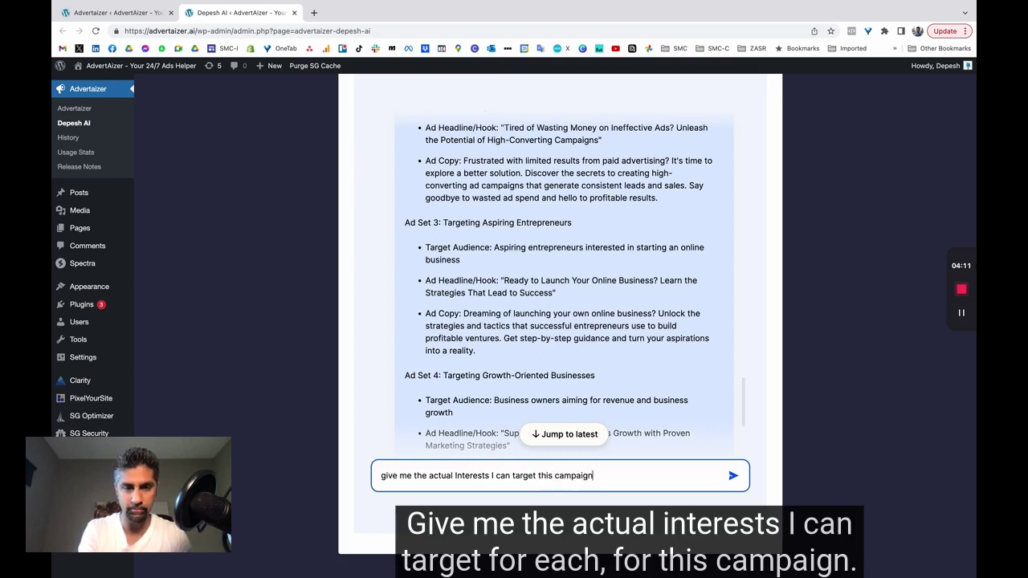
key(Return)
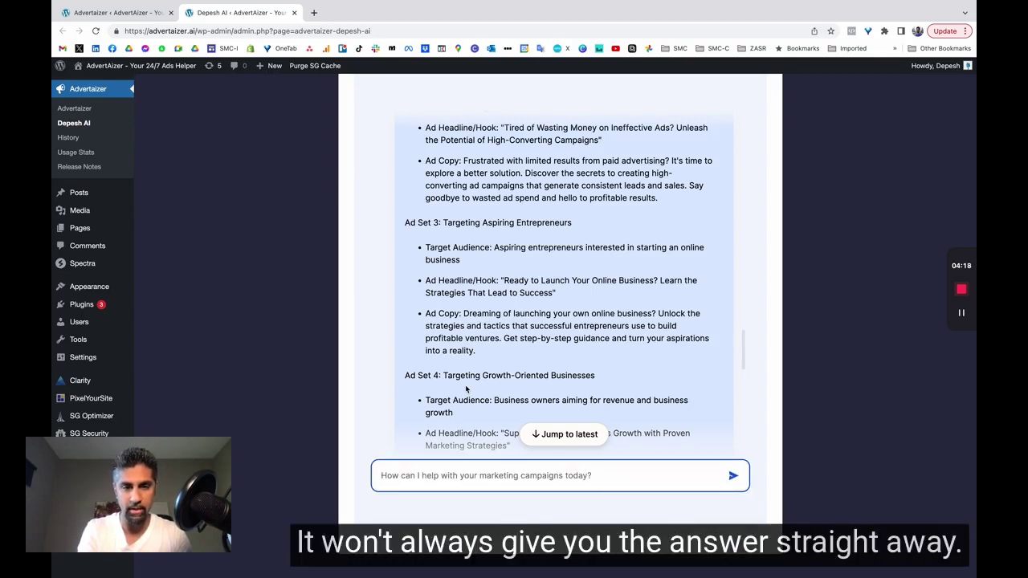
click(131, 15)
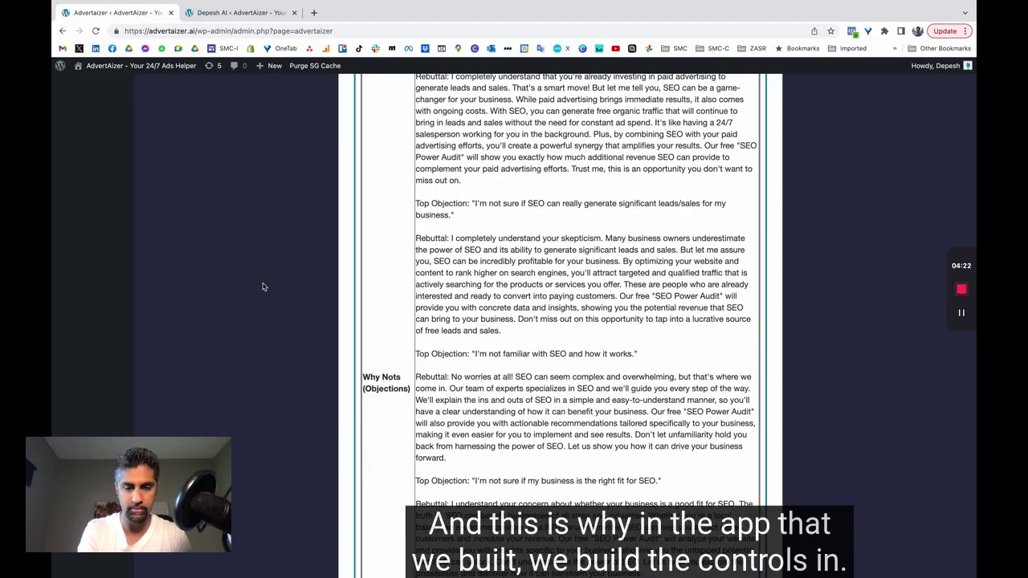
scroll(263, 286, down, 3)
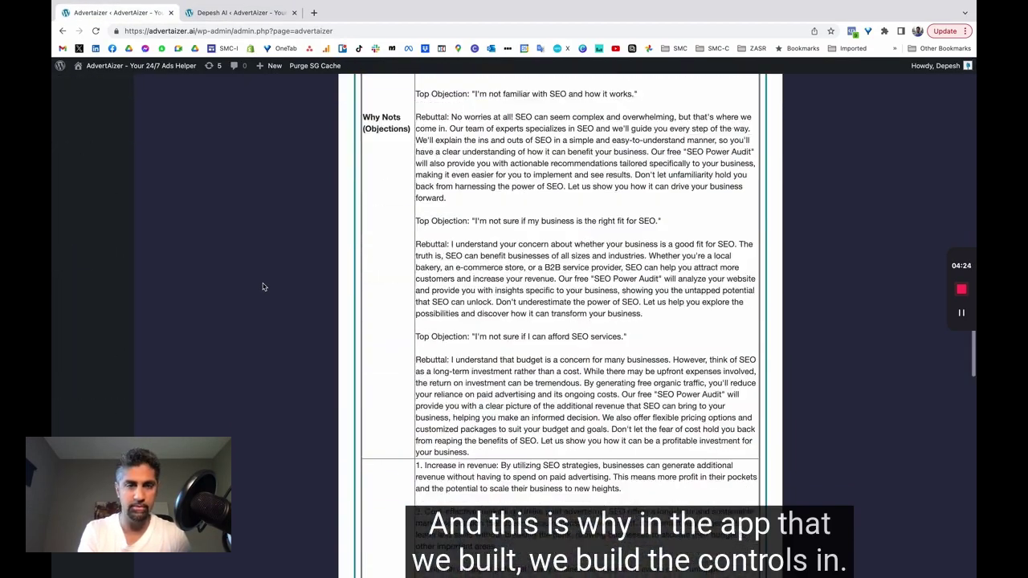
scroll(261, 286, down, 15)
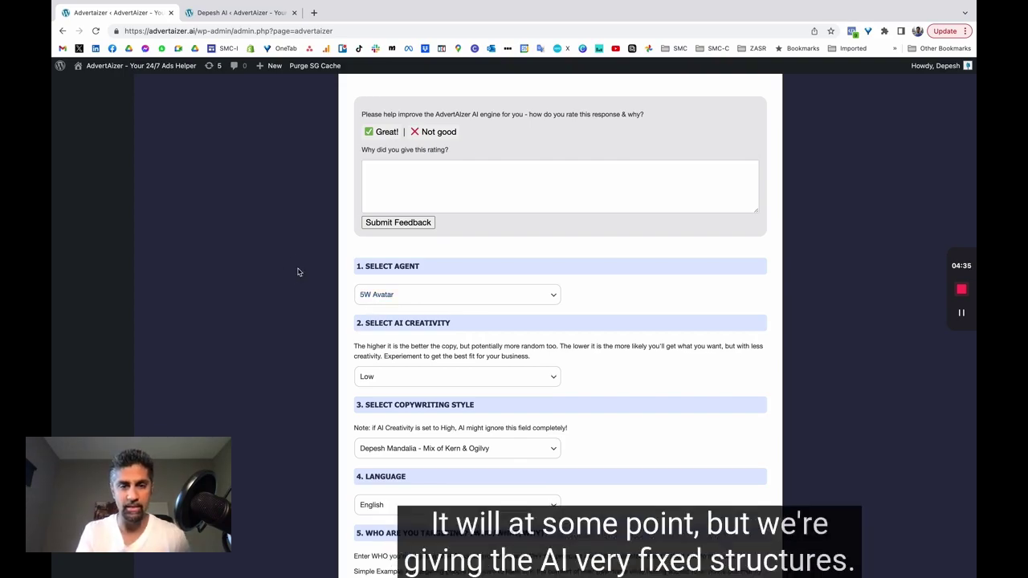
scroll(297, 271, up, 10)
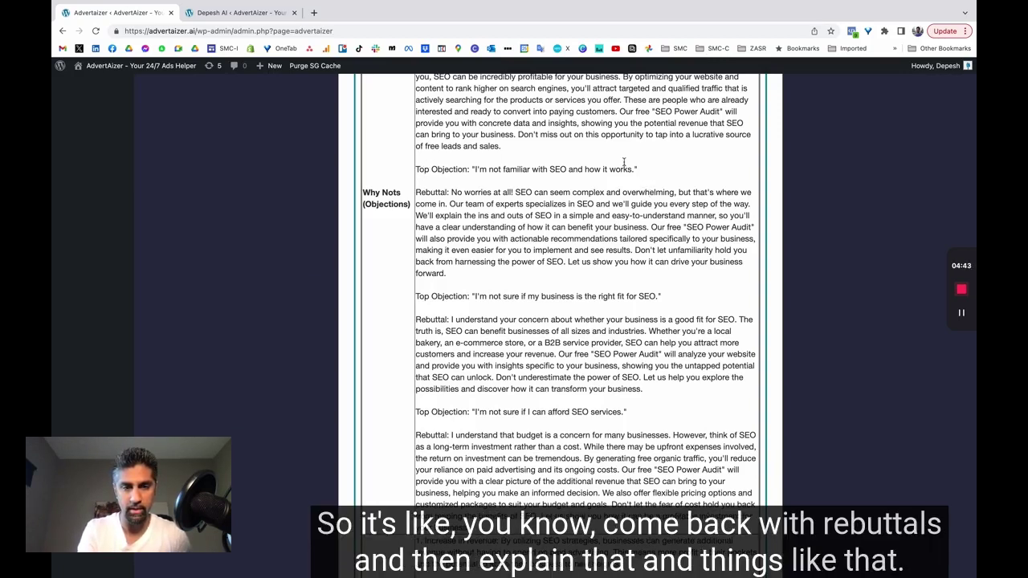
click(233, 16)
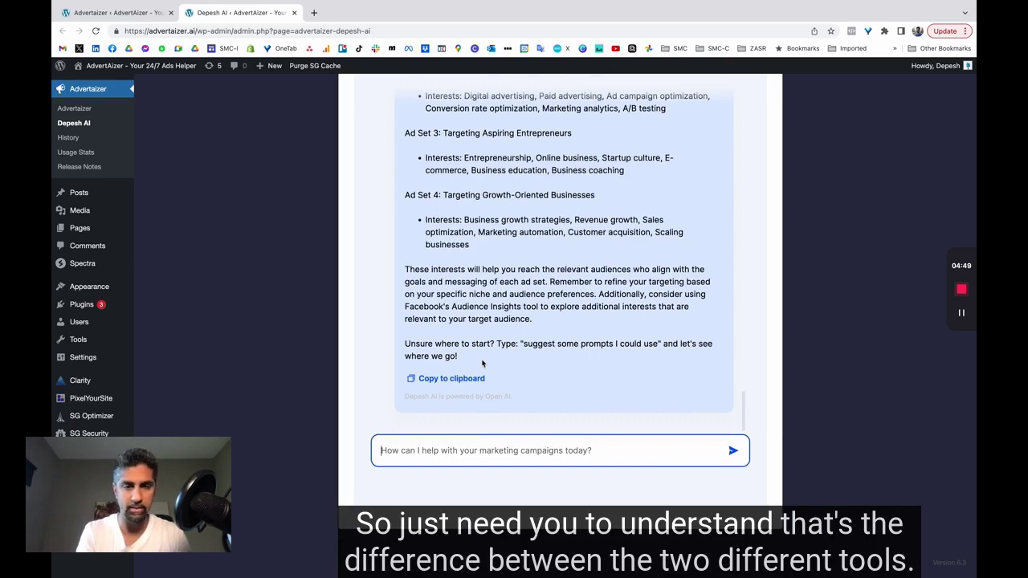
scroll(482, 364, up, 5)
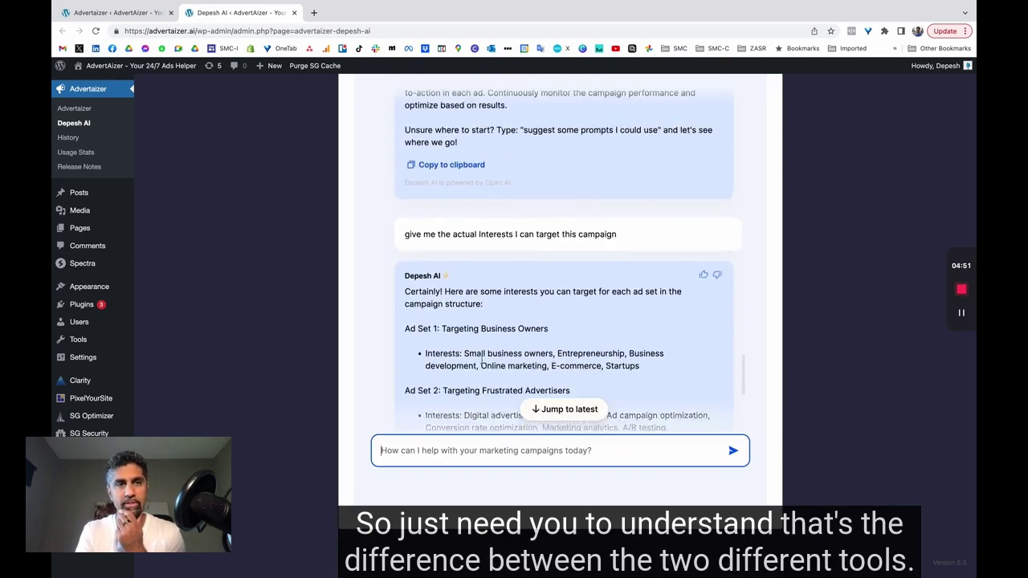
scroll(471, 341, down, 2)
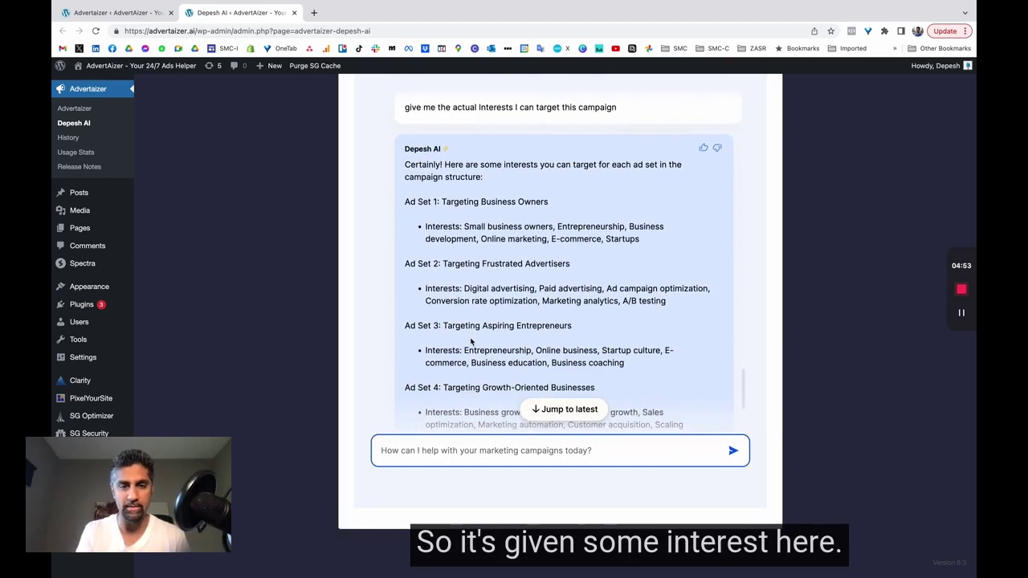
drag(445, 202, 571, 200)
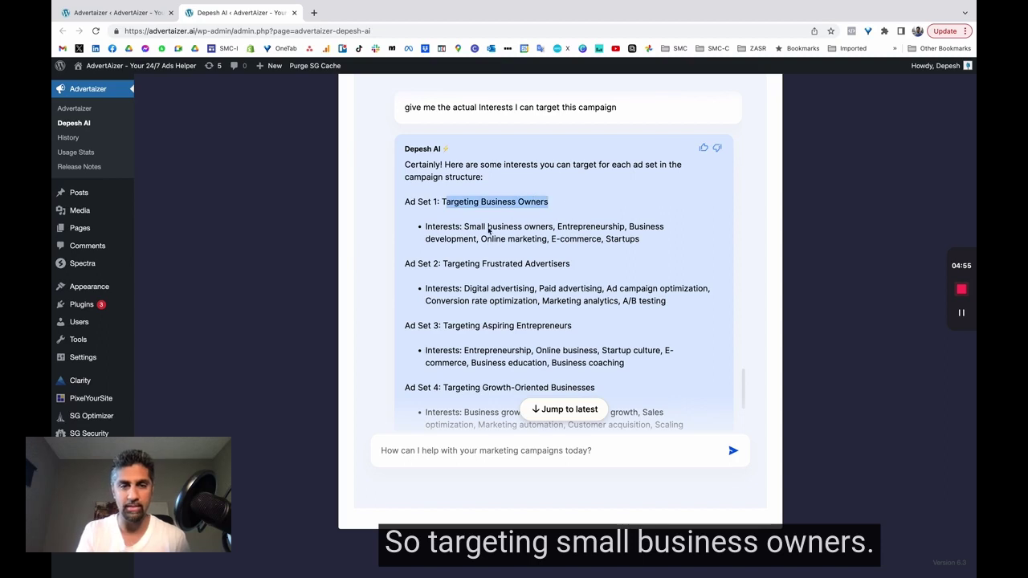
mouse_move(463, 227)
mouse_down()
mouse_move(637, 228)
mouse_move(640, 238)
mouse_move(465, 226)
mouse_up()
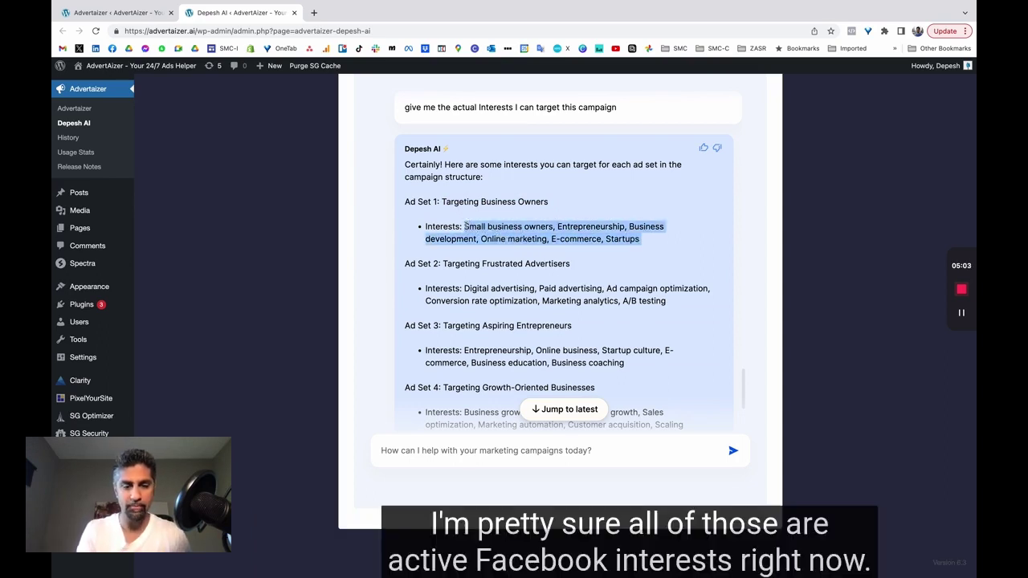
drag(456, 265, 543, 263)
scroll(491, 259, down, 1)
drag(460, 247, 555, 259)
click(671, 262)
scroll(555, 257, down, 1)
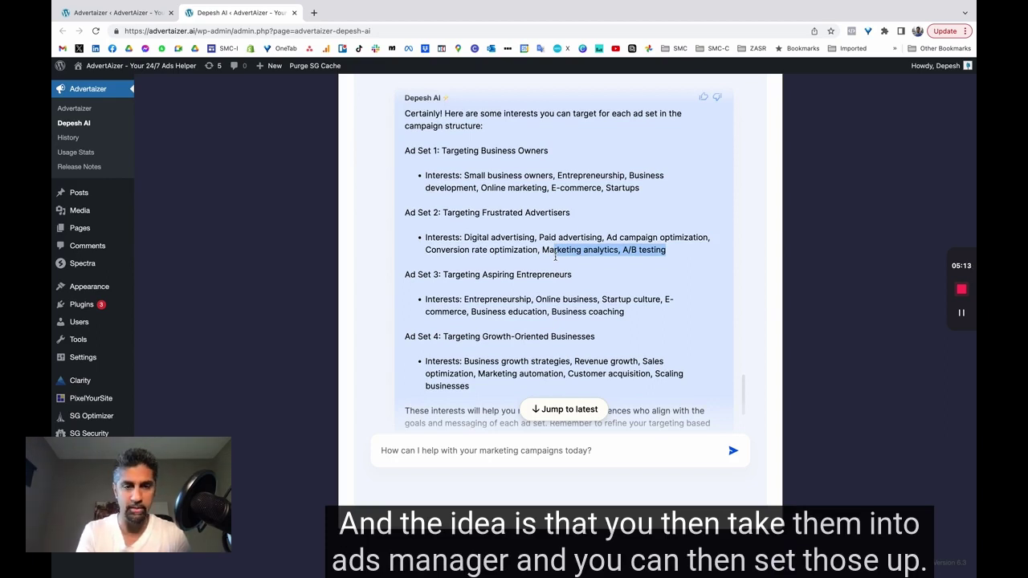
scroll(555, 256, down, 3)
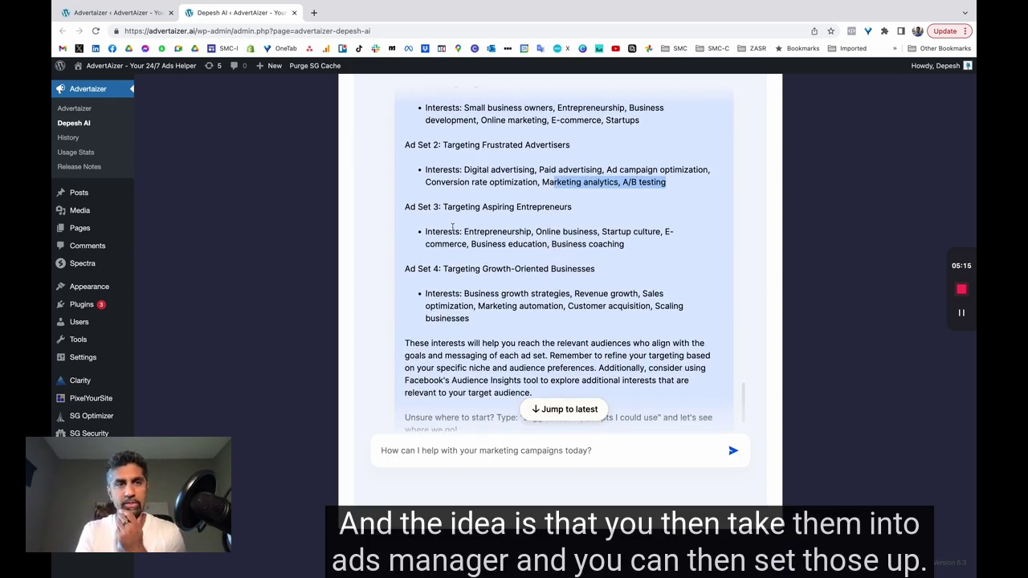
drag(442, 207, 608, 209)
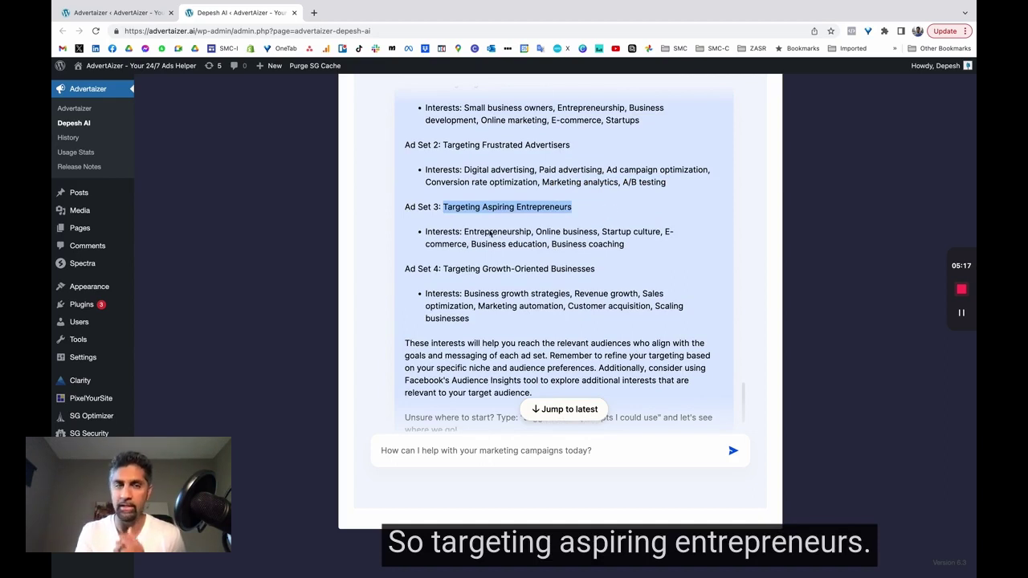
drag(476, 232, 654, 235)
drag(477, 269, 591, 269)
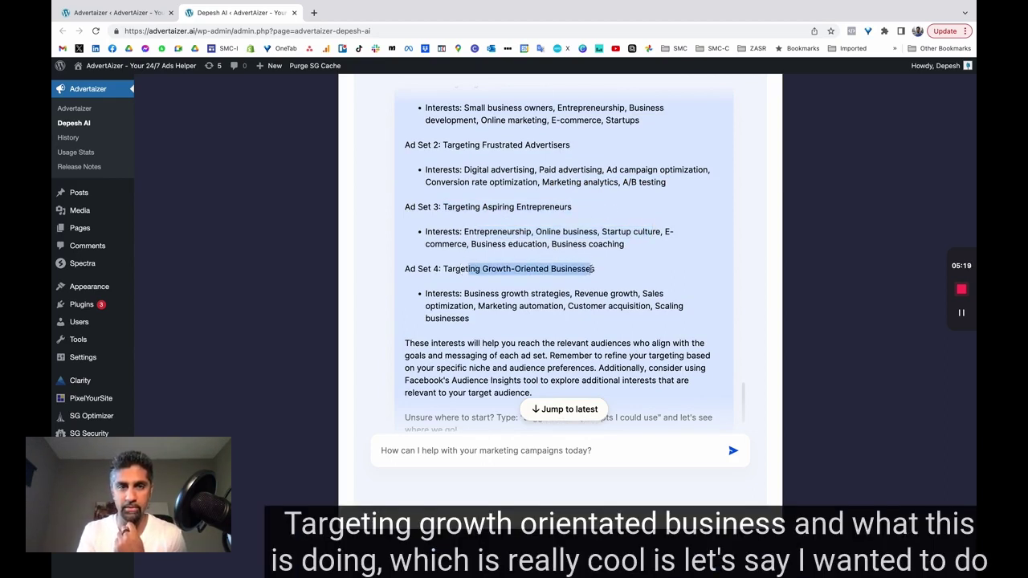
click(488, 322)
drag(487, 322, 467, 304)
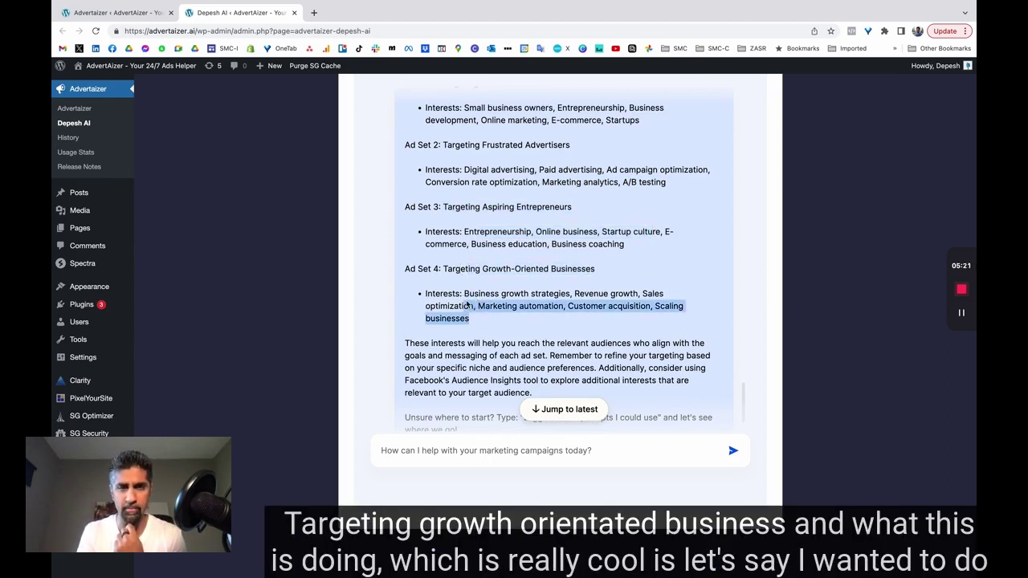
scroll(466, 303, up, 3)
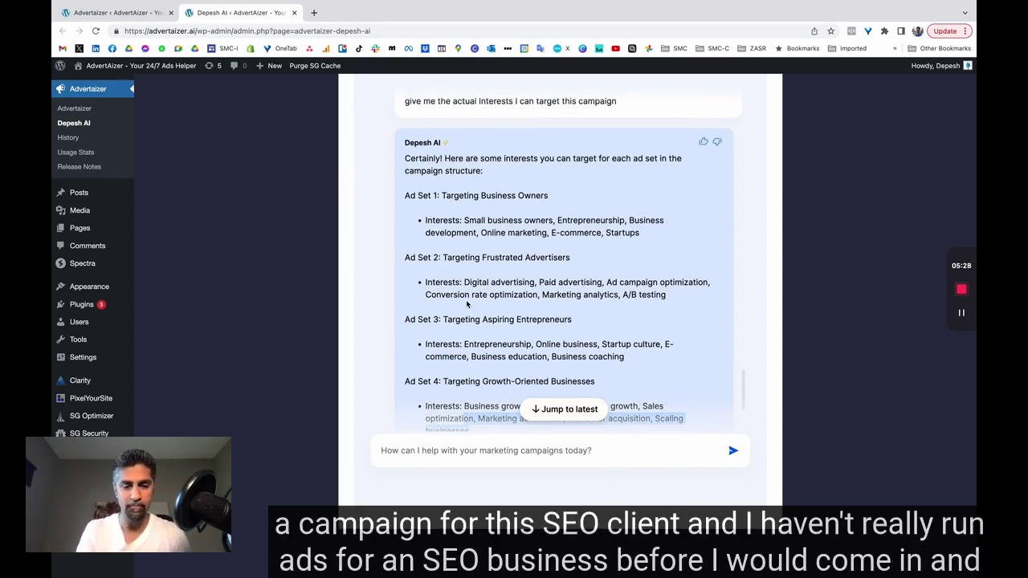
scroll(467, 303, down, 2)
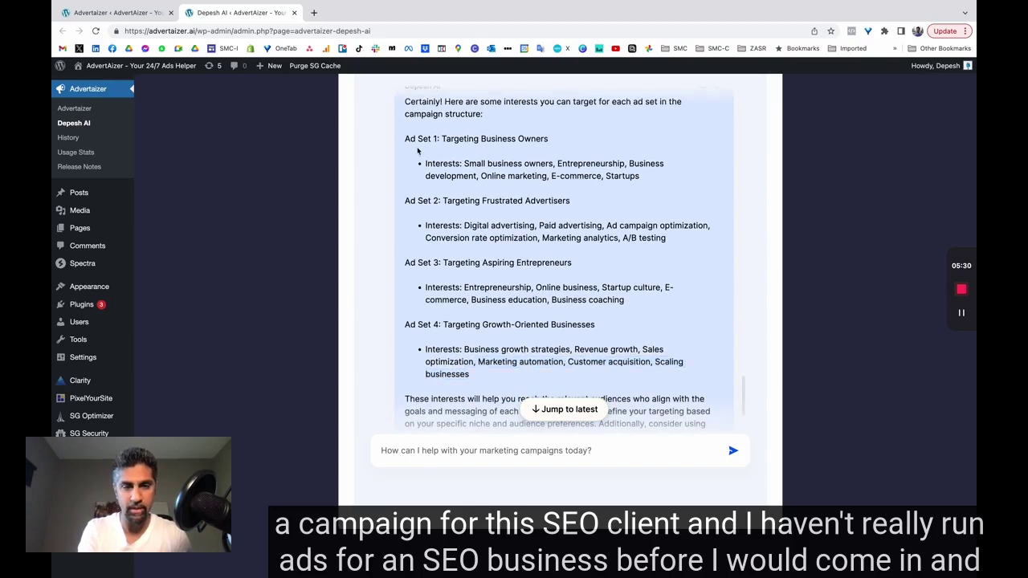
drag(409, 139, 576, 140)
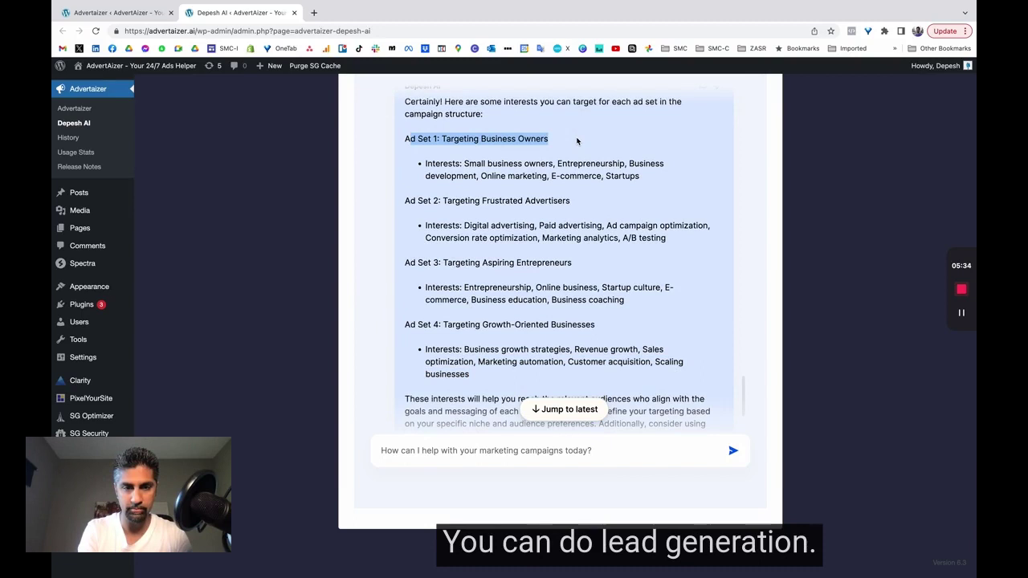
click(577, 140)
drag(570, 136, 367, 136)
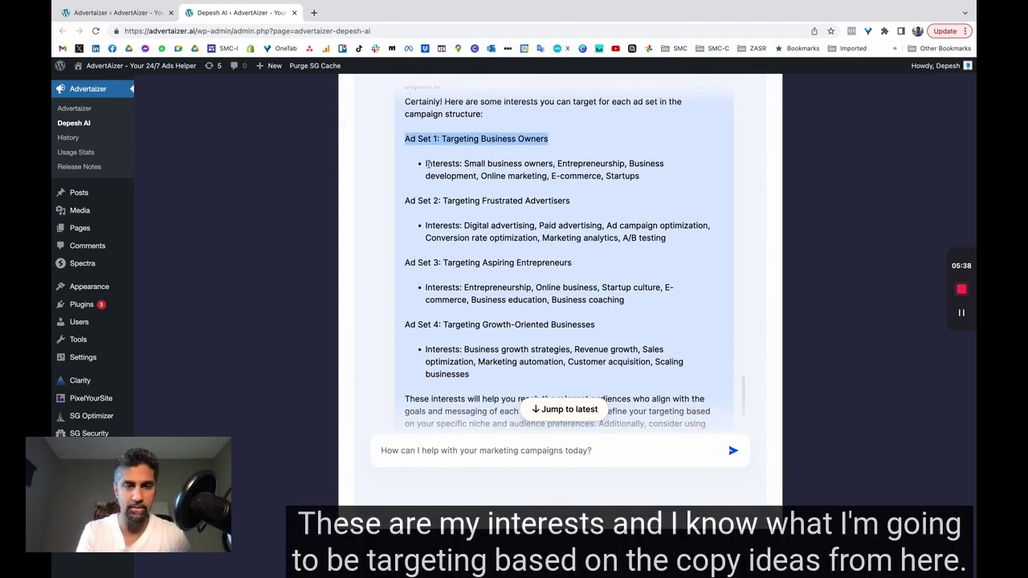
drag(420, 166, 686, 186)
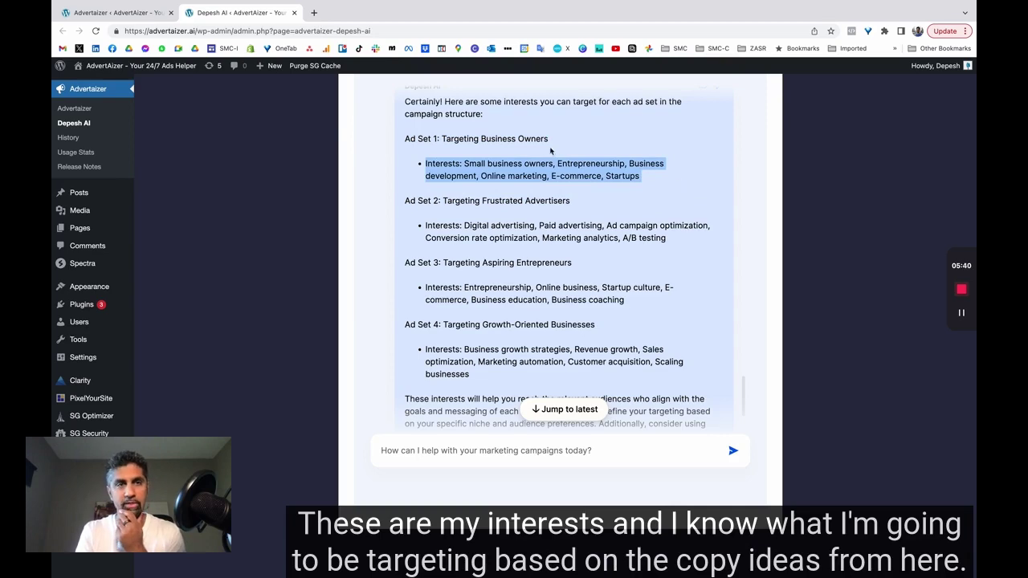
drag(550, 150, 411, 138)
scroll(436, 232, up, 1)
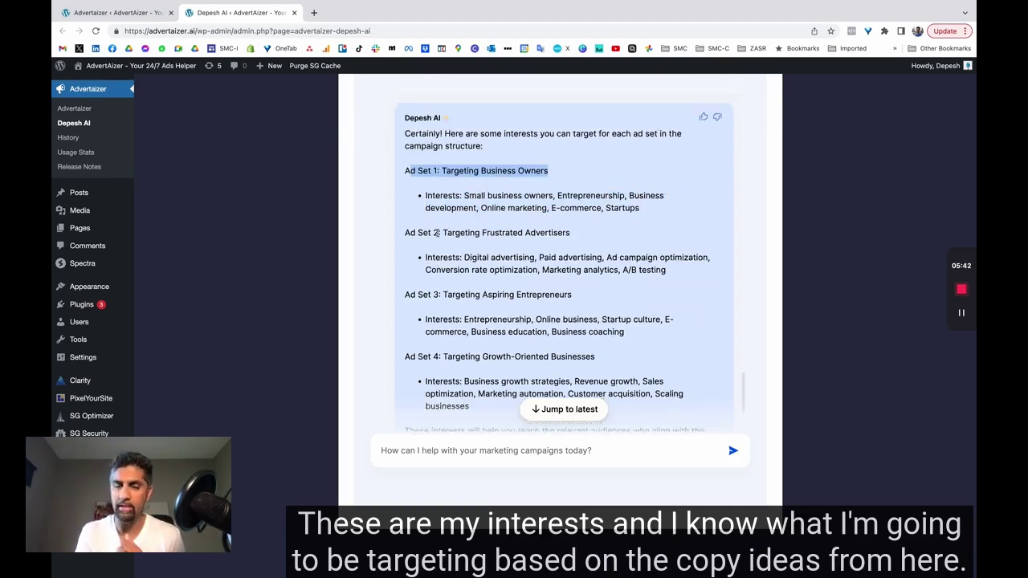
scroll(436, 232, up, 10)
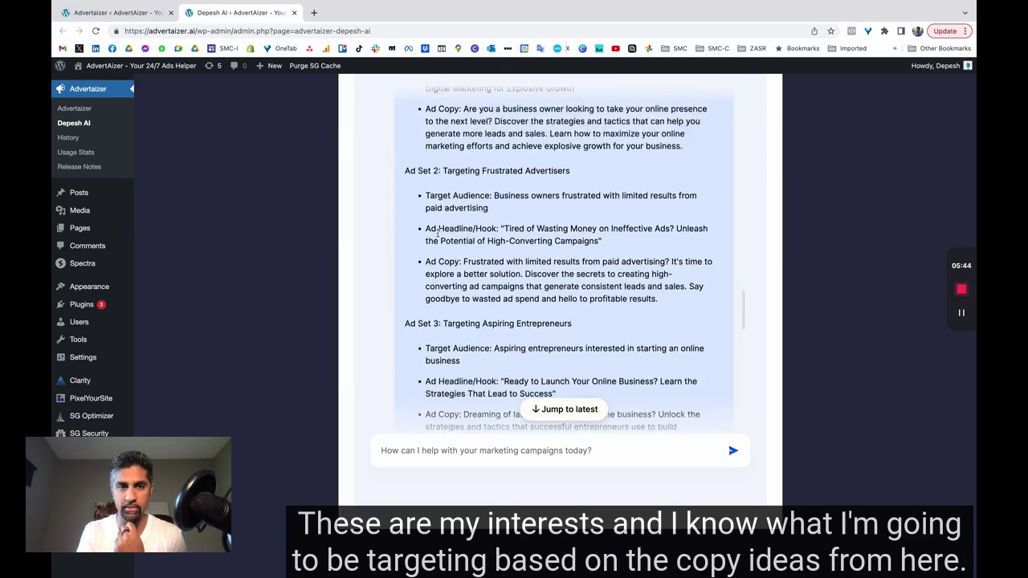
scroll(438, 231, up, 3)
scroll(457, 184, down, 3)
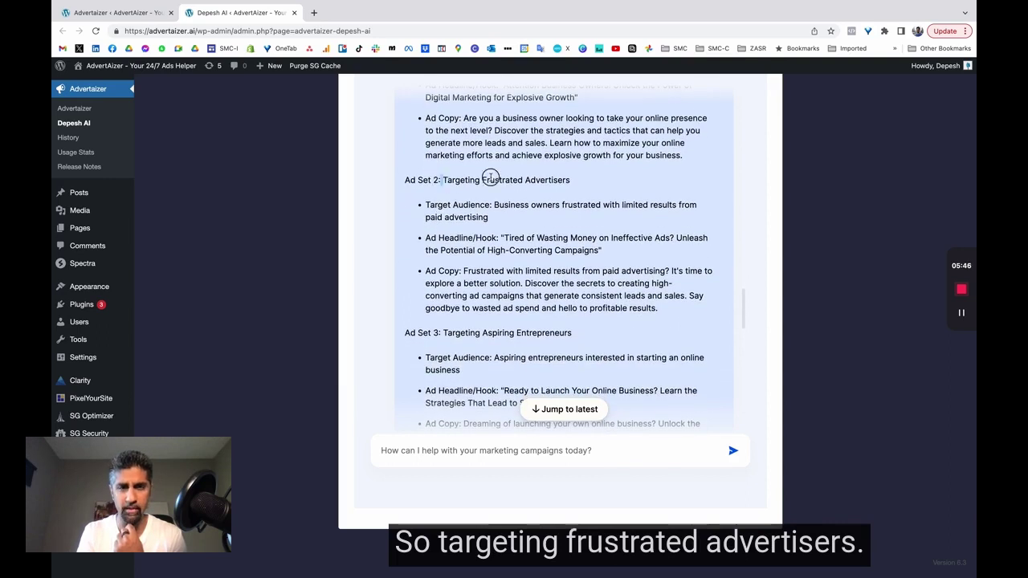
drag(491, 178, 609, 180)
click(494, 204)
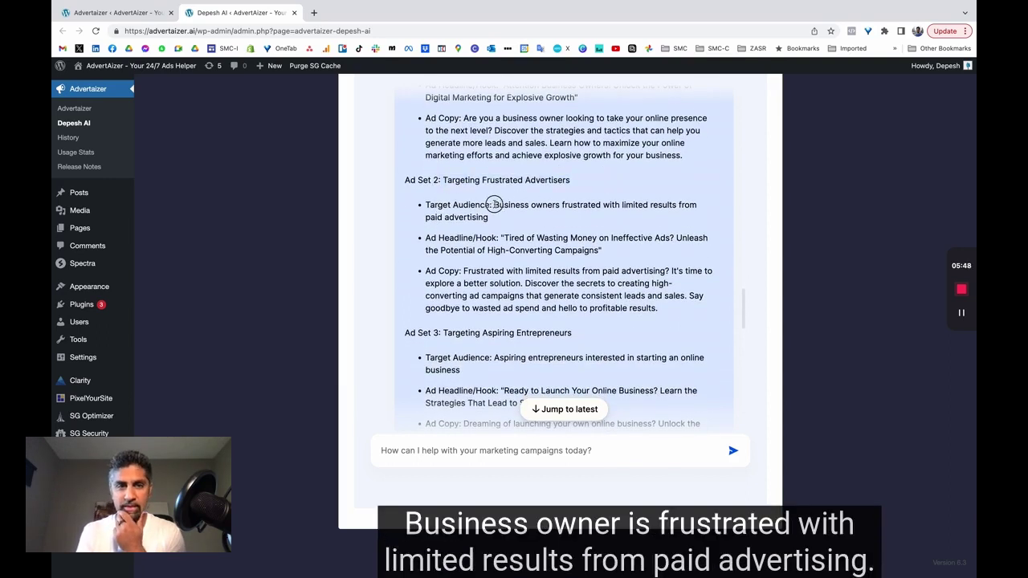
drag(494, 204, 615, 211)
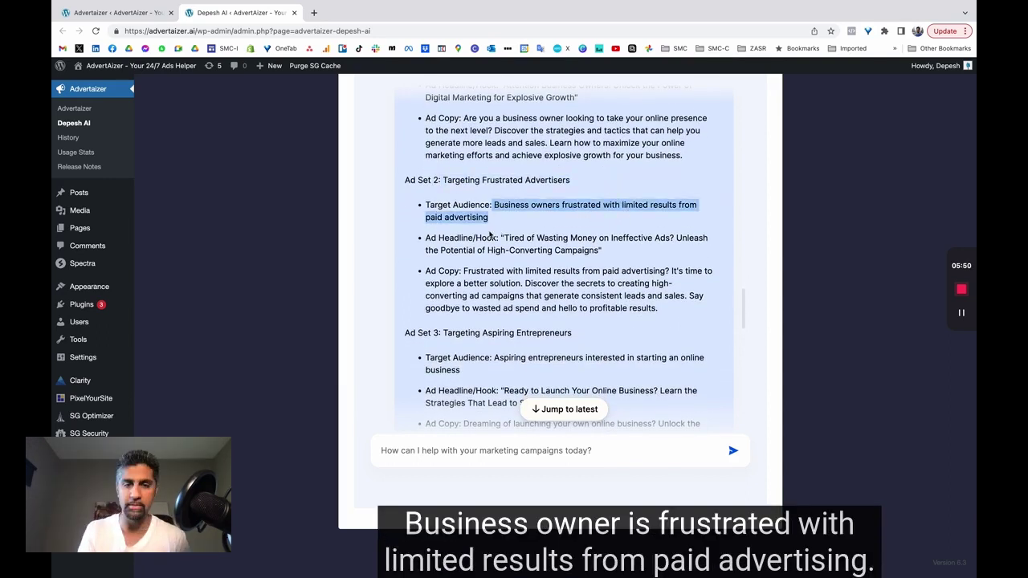
drag(501, 238, 616, 251)
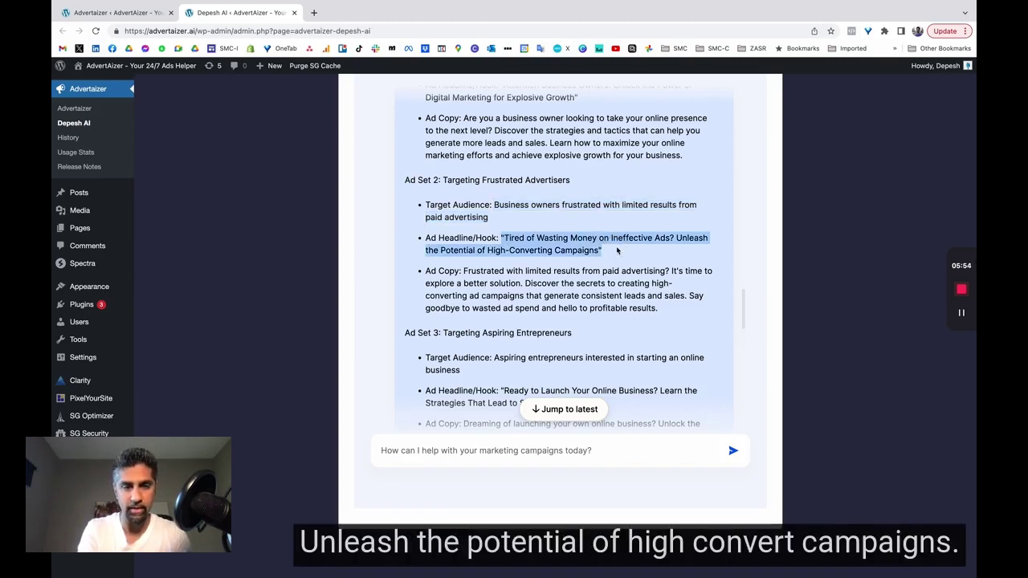
scroll(554, 259, down, 15)
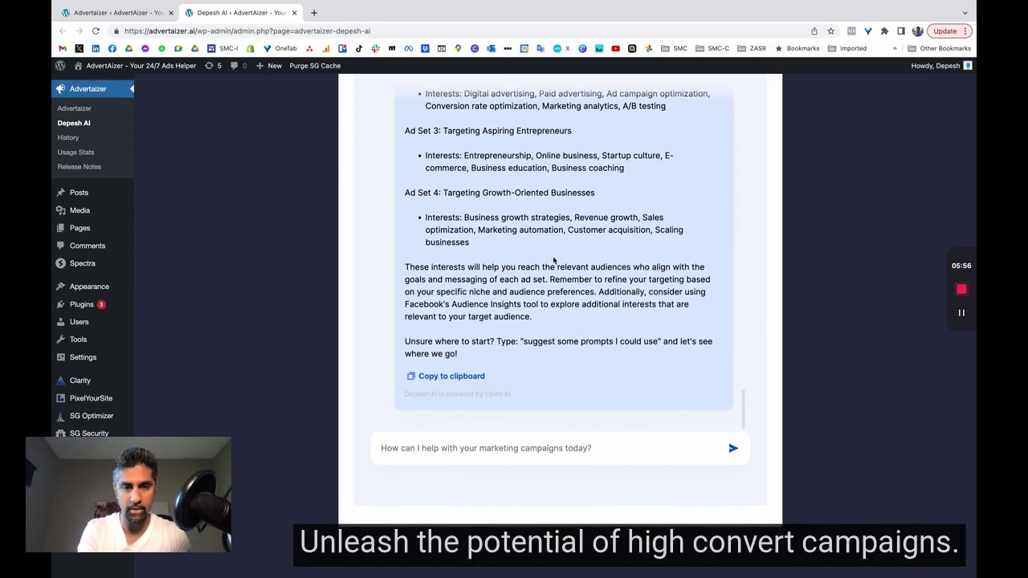
Request 3 ads for Ad Set 1 using the copywriting style of Frank Kern.
click(479, 437)
text(give me )
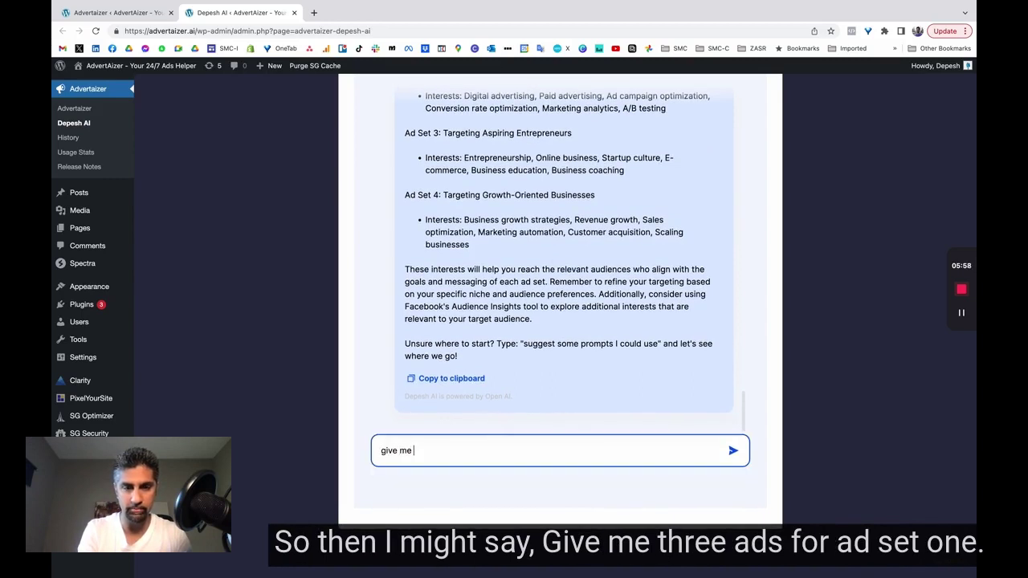
text(3 ads for ad )
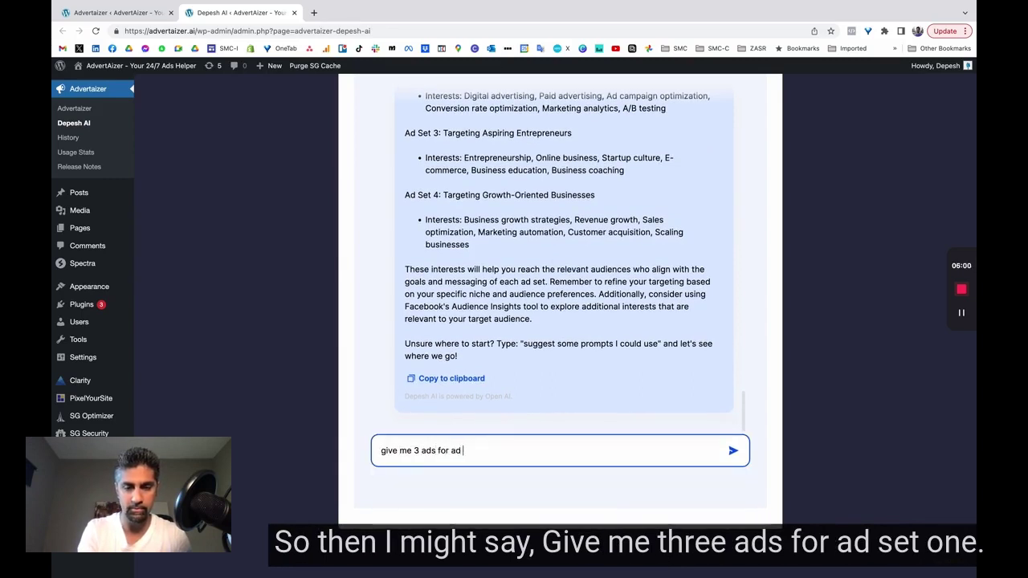
text(a)
key(BackSpace)
text(set 1)
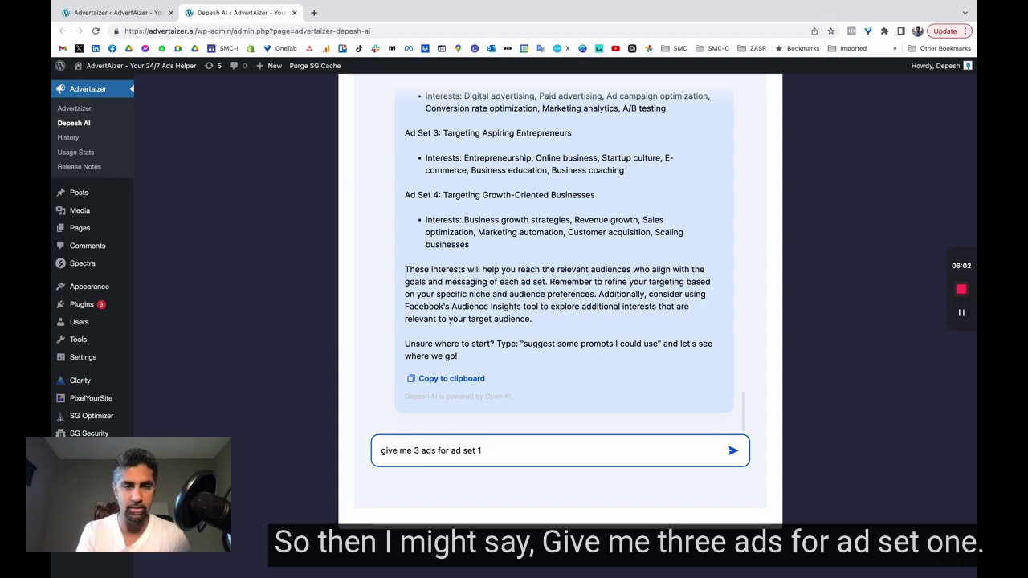
text( using the c)
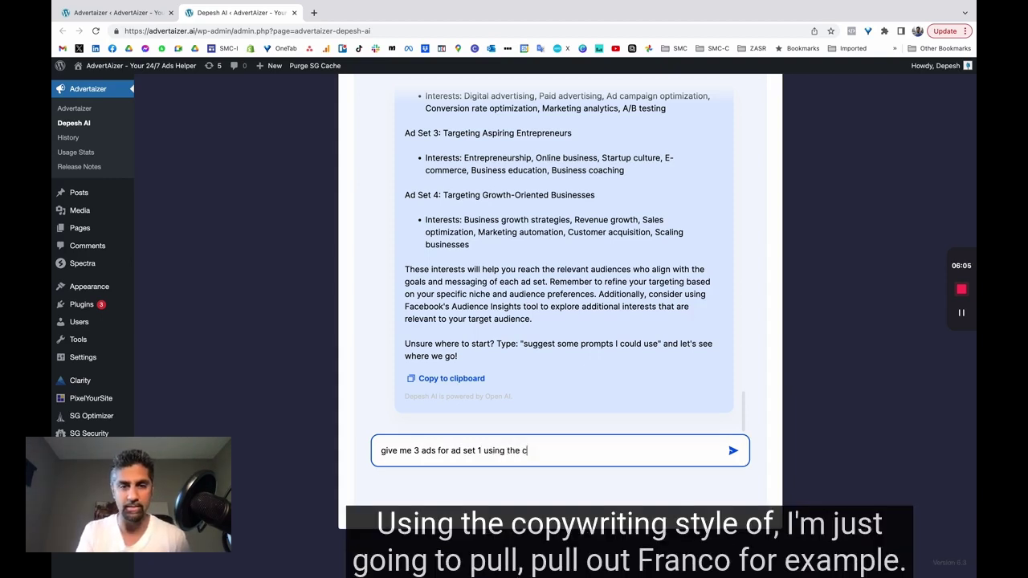
text(opywriting sty)
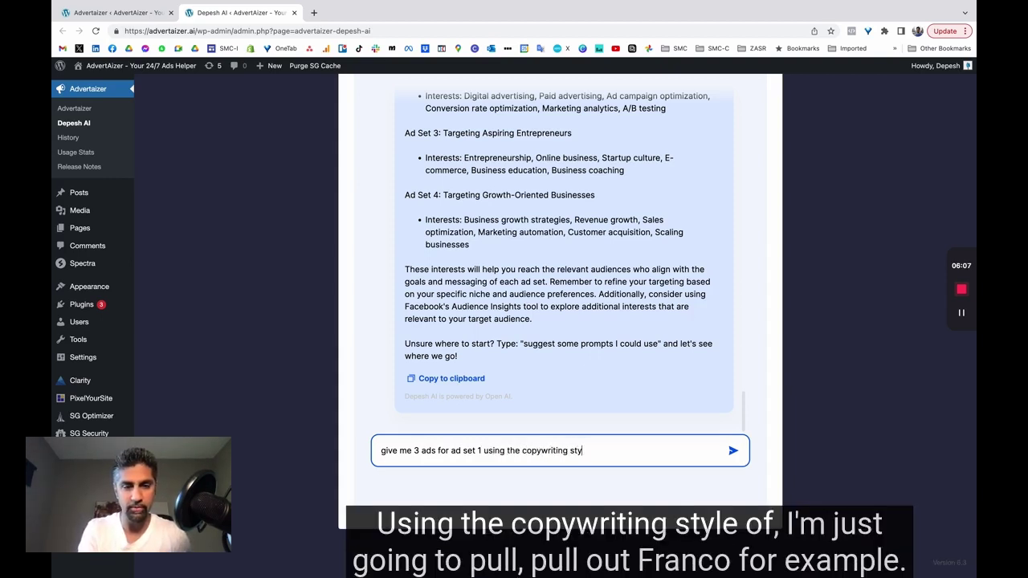
text(le of frank kern)
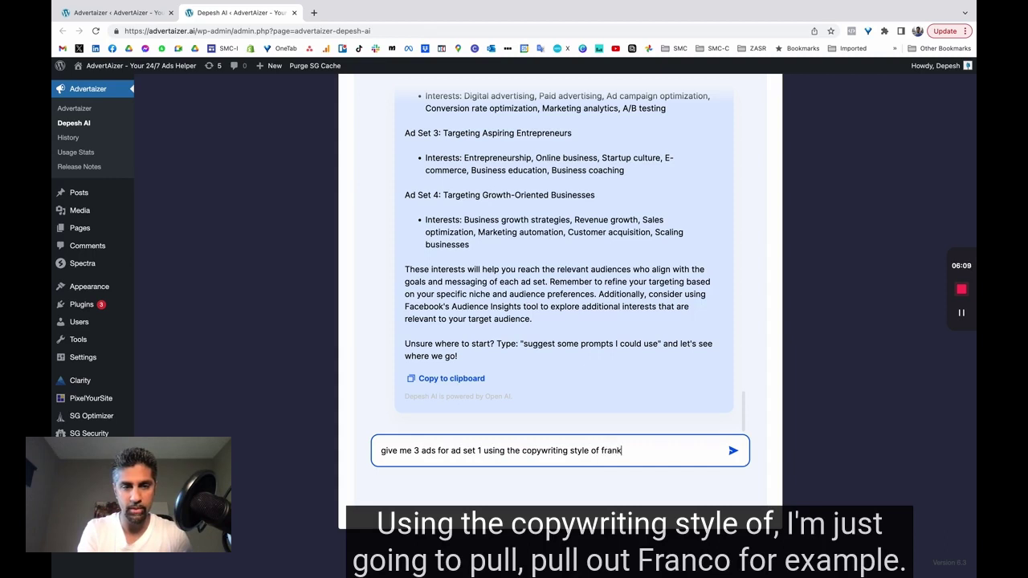
key(Return)
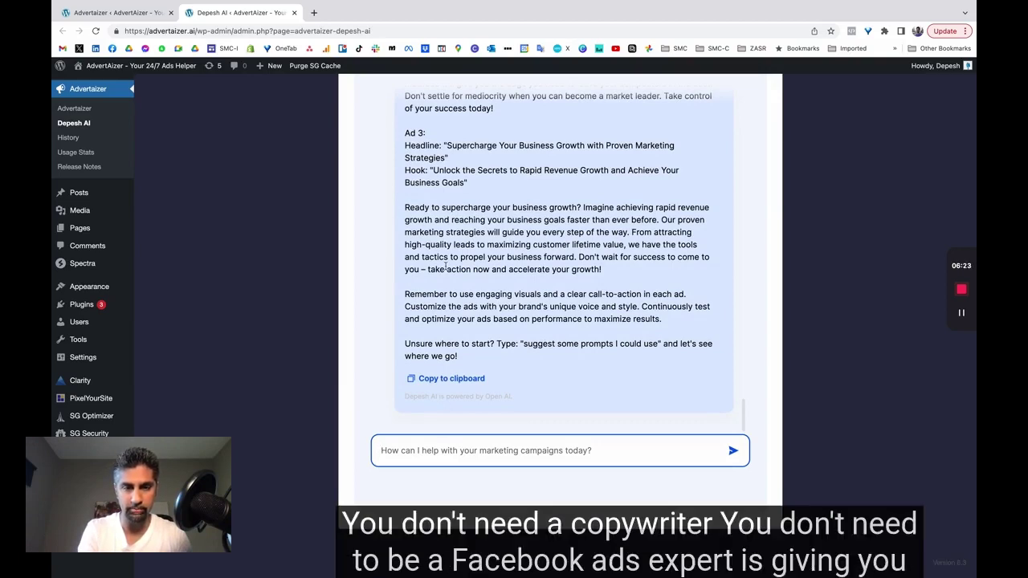
Highlight Ad 1's headline in the reply, then switch to the SEO objections results tab.
scroll(446, 267, up, 4)
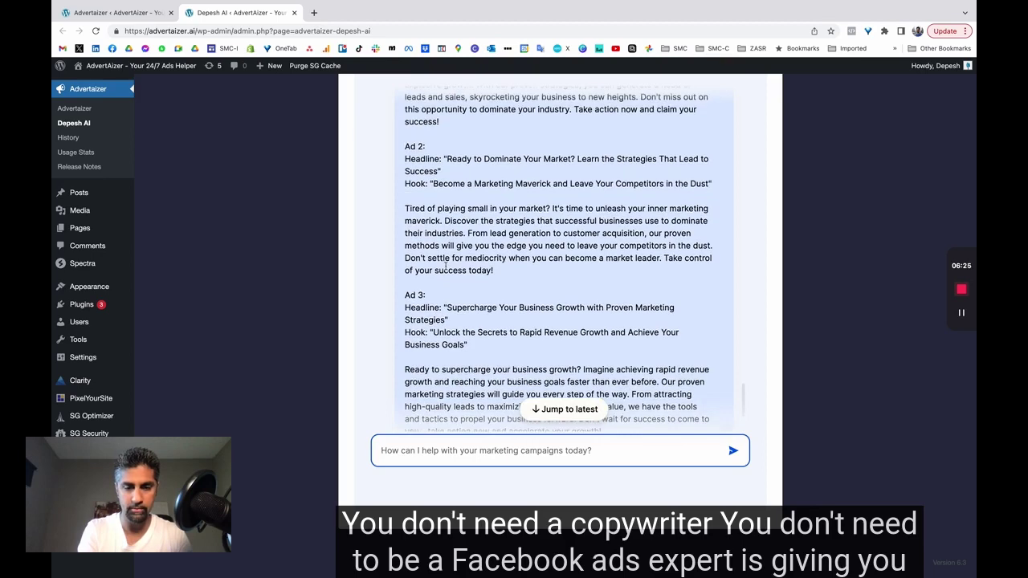
scroll(446, 267, up, 5)
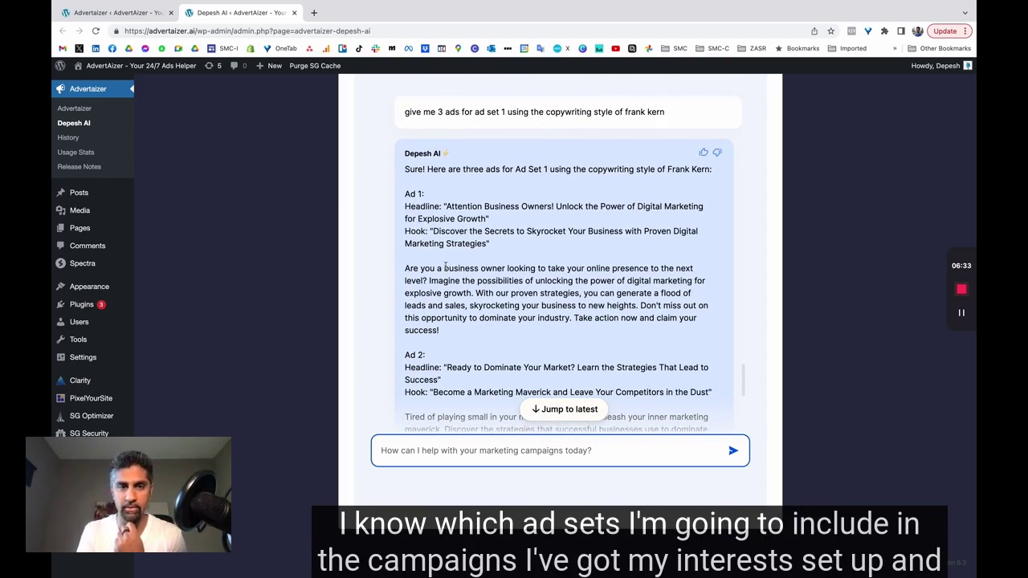
drag(405, 207, 492, 219)
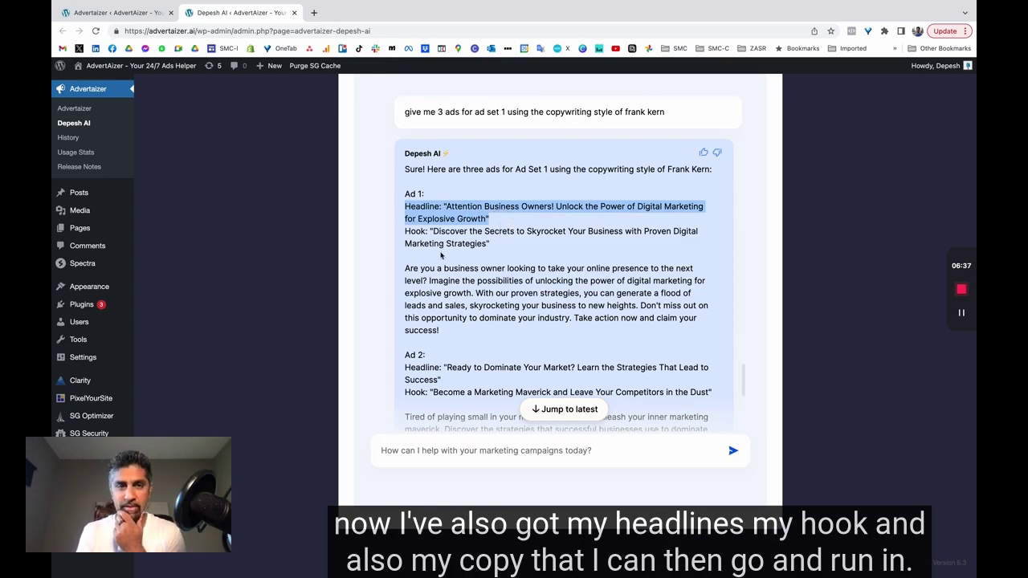
scroll(440, 265, down, 1)
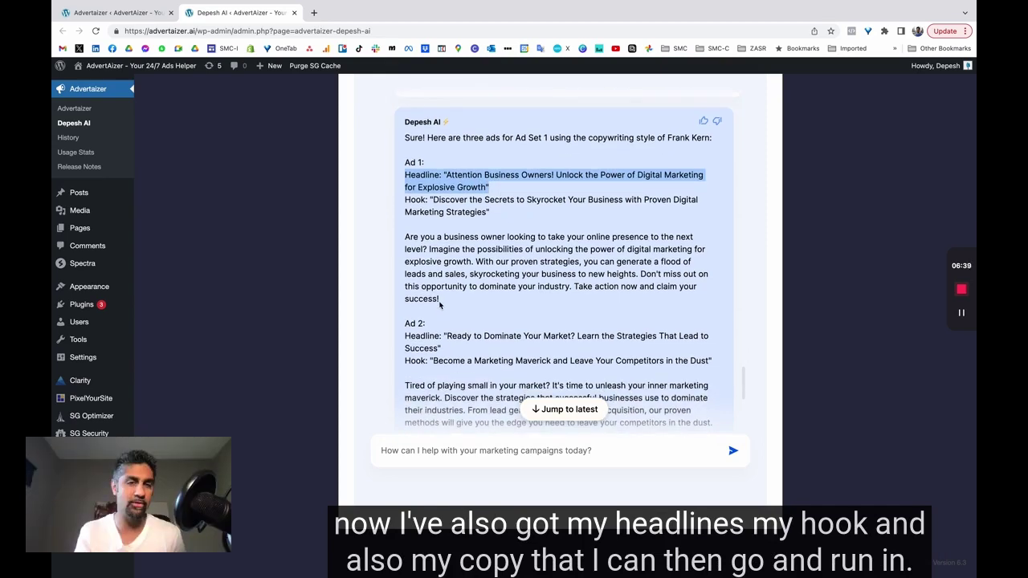
scroll(440, 304, down, 4)
scroll(440, 306, up, 3)
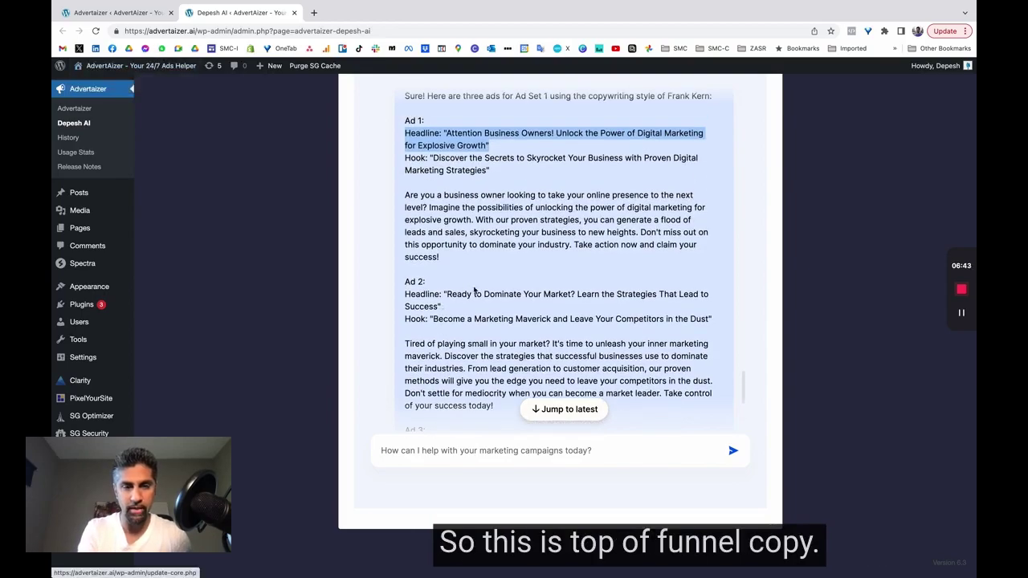
click(112, 13)
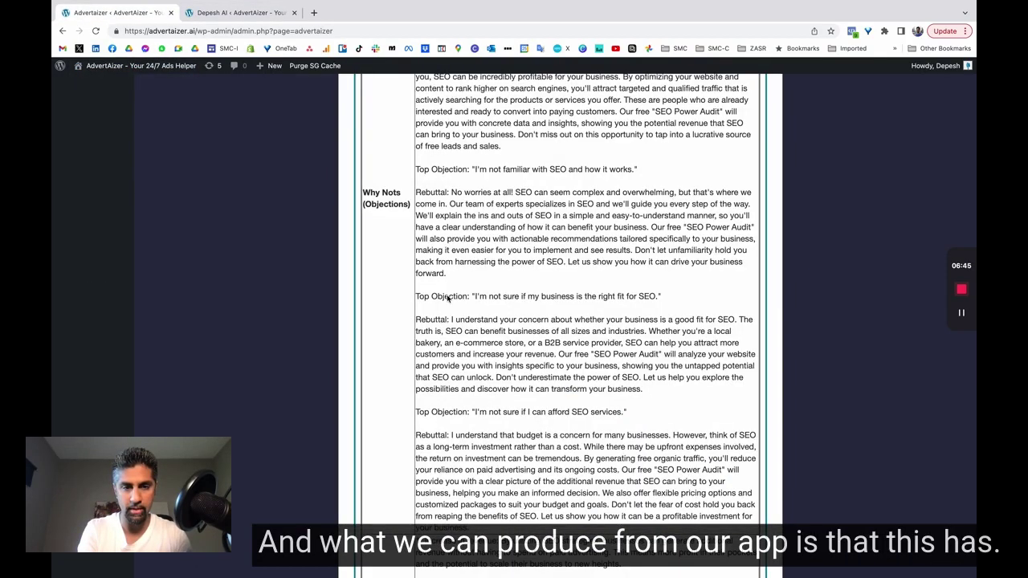
Choose the Facebook Ad Copy - COLD Audience agent, then return to the Depesh AI chat.
scroll(446, 296, up, 10)
scroll(447, 296, down, 7)
scroll(446, 295, down, 15)
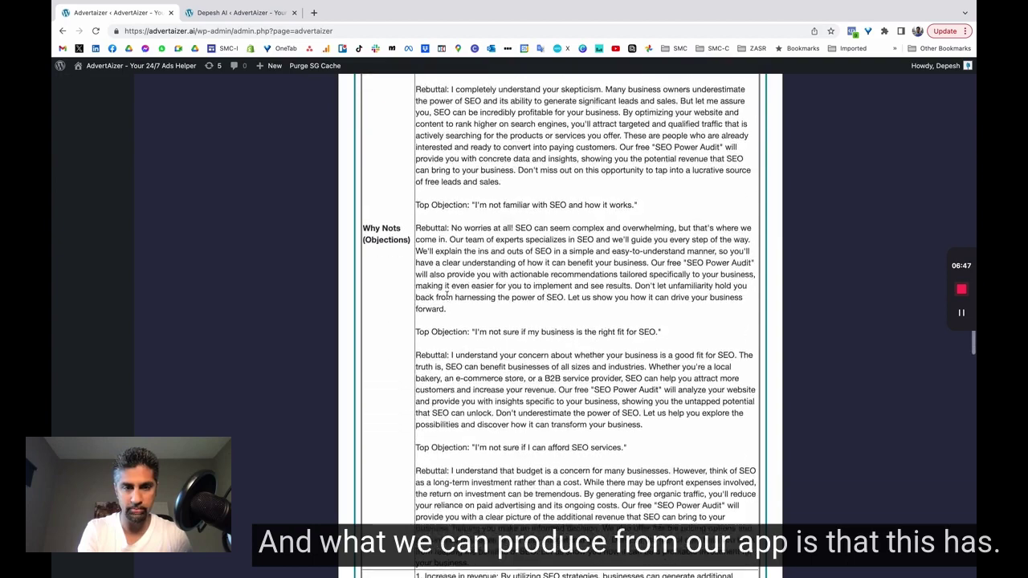
scroll(448, 299, down, 2)
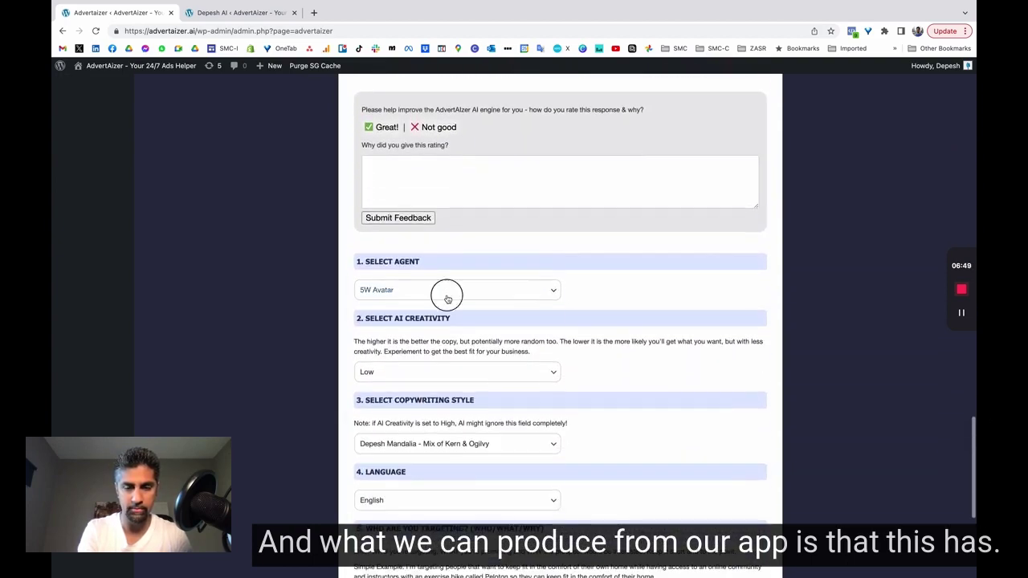
click(444, 291)
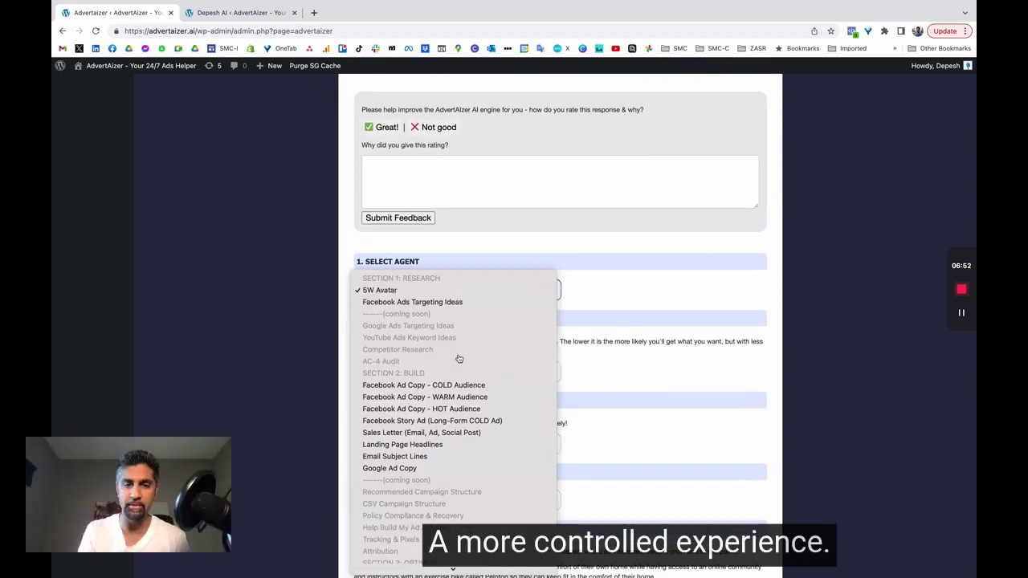
click(463, 386)
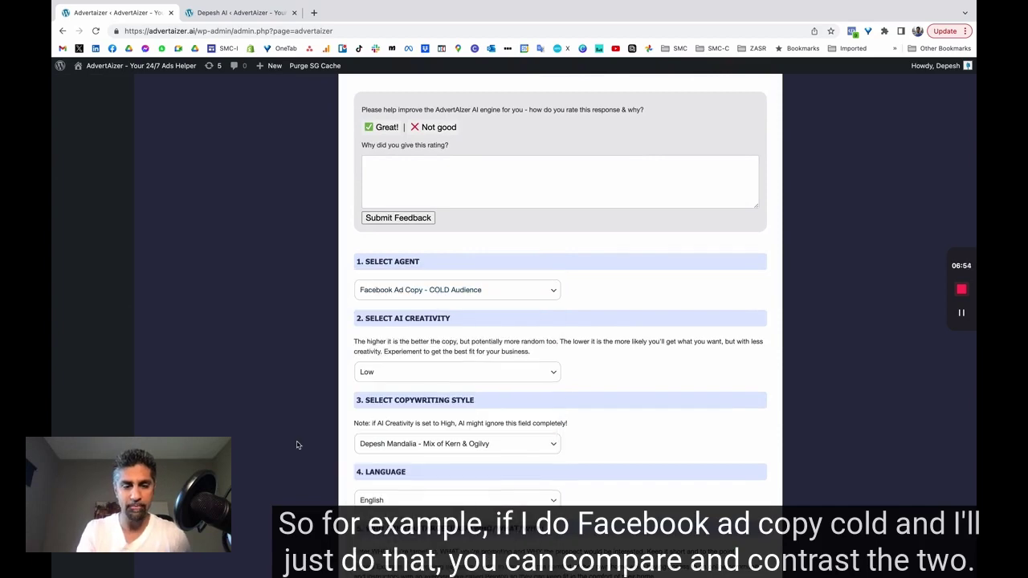
scroll(296, 445, down, 3)
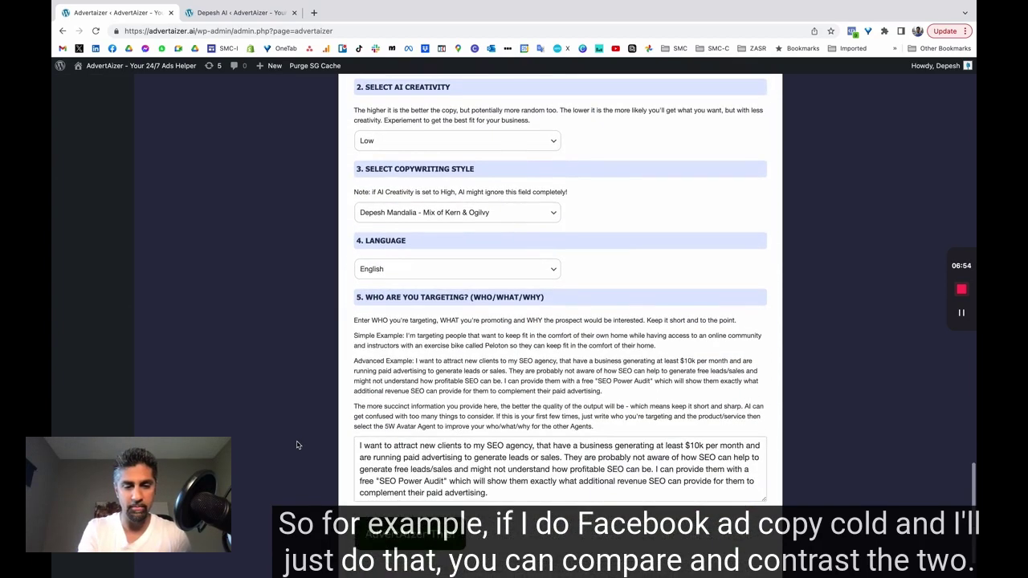
click(241, 13)
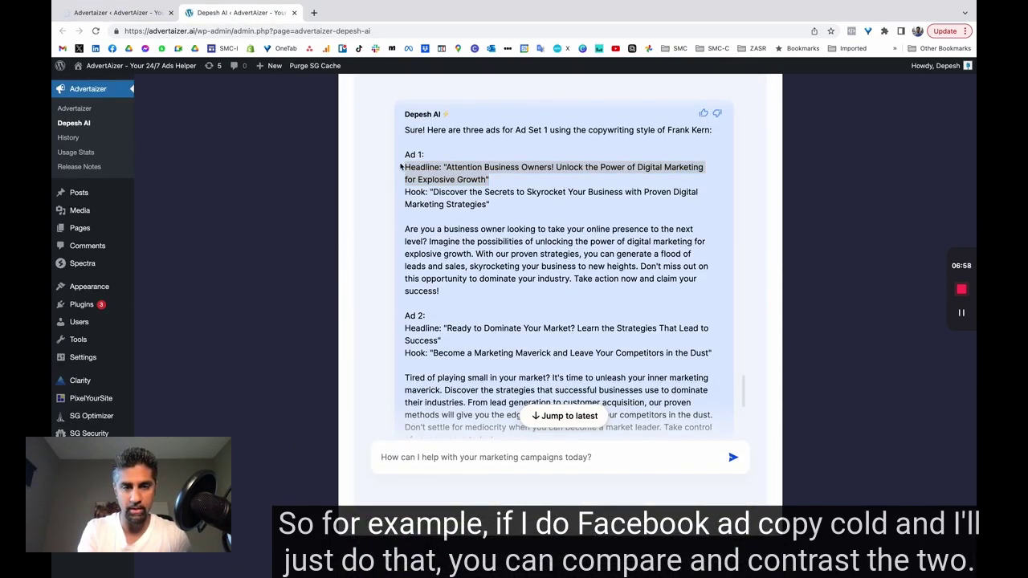
Highlight Ad 1 through its hook line in the chat, then view the COLDCOPY agent's Facebook ad.
click(401, 166)
drag(403, 154, 541, 220)
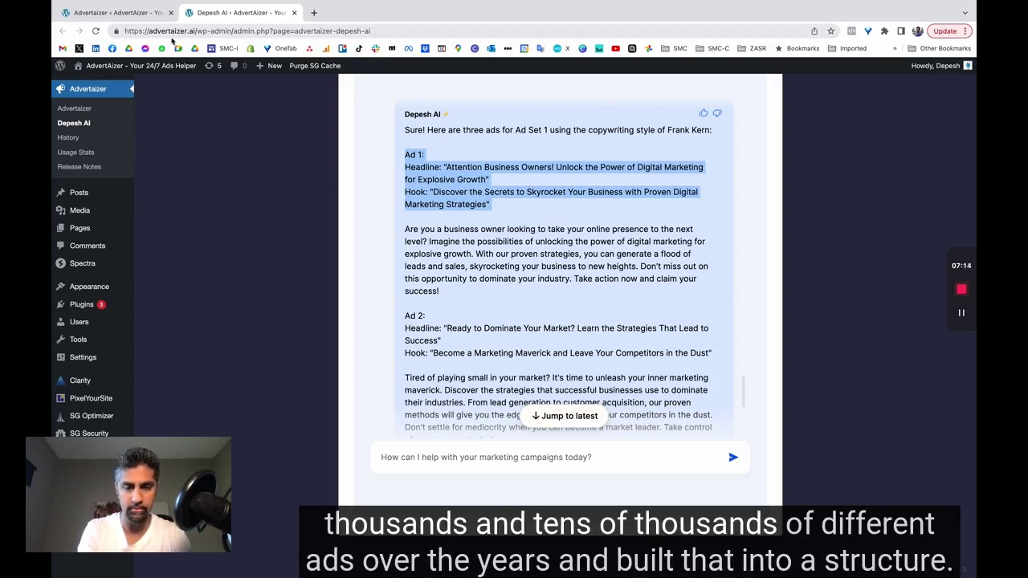
click(117, 12)
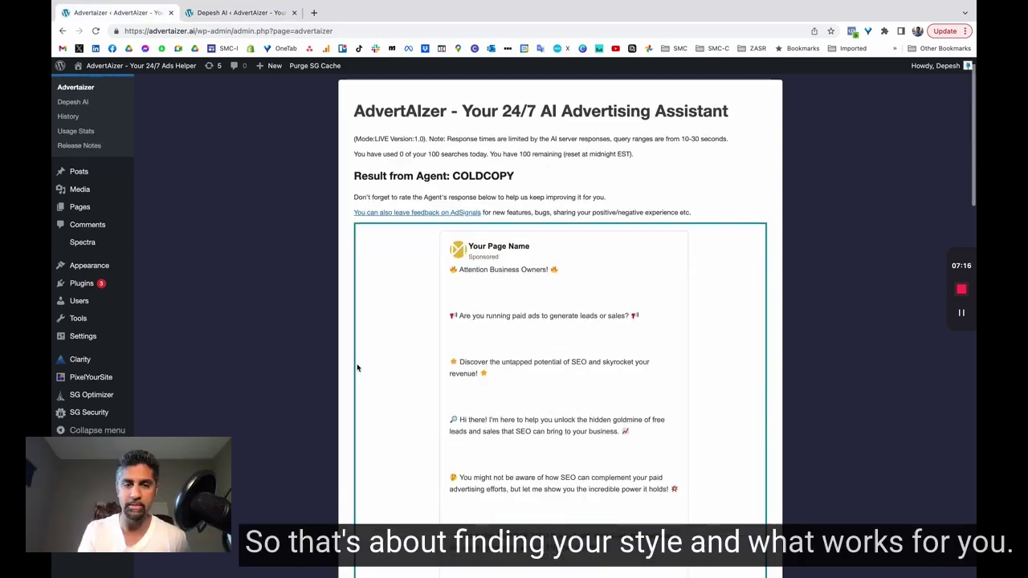
Read through the COLDCOPY Facebook ad, highlighting lines like the SEO potential line and 'Hi there' sentence.
scroll(358, 367, down, 4)
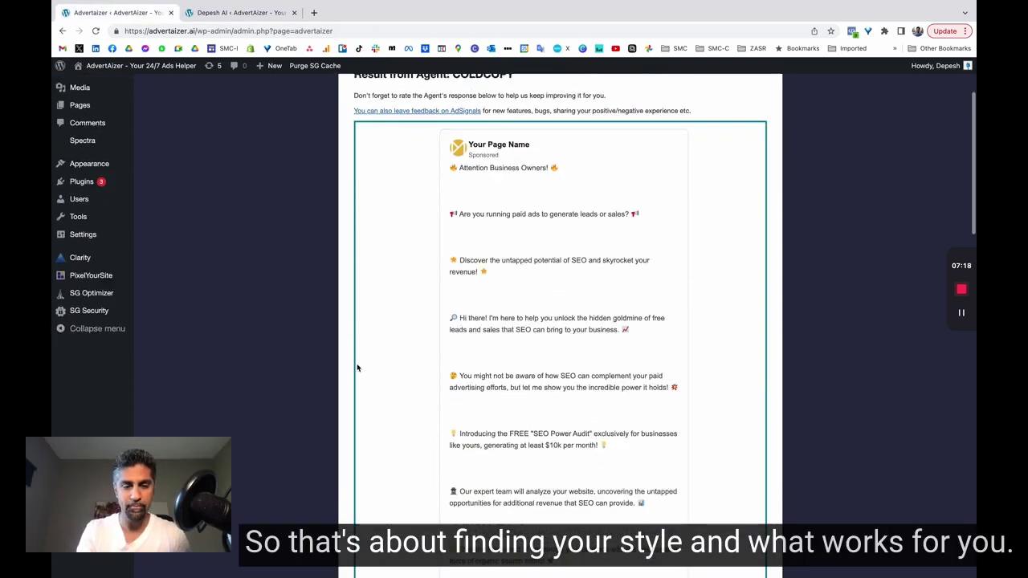
drag(450, 128, 569, 131)
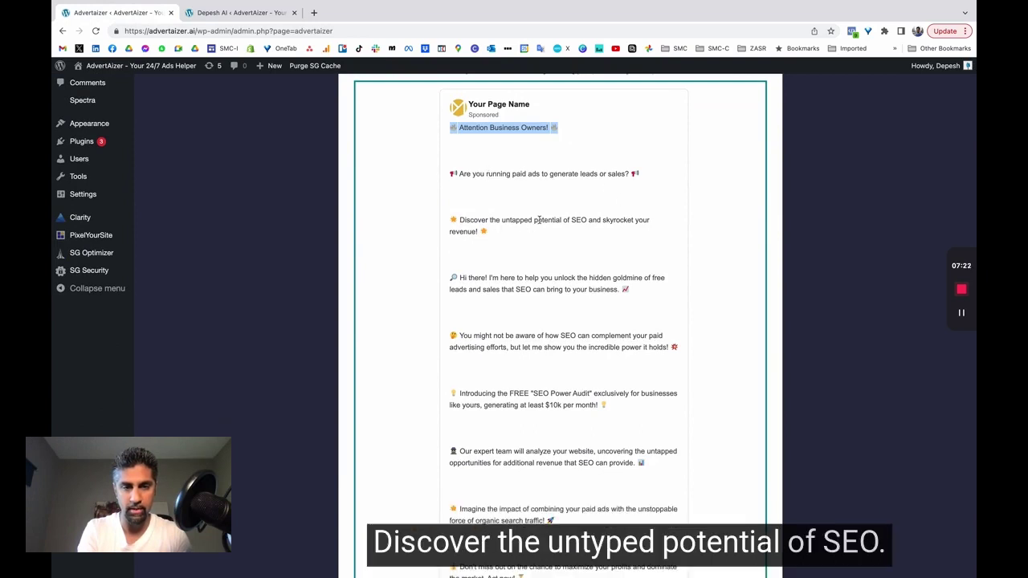
drag(542, 219, 623, 220)
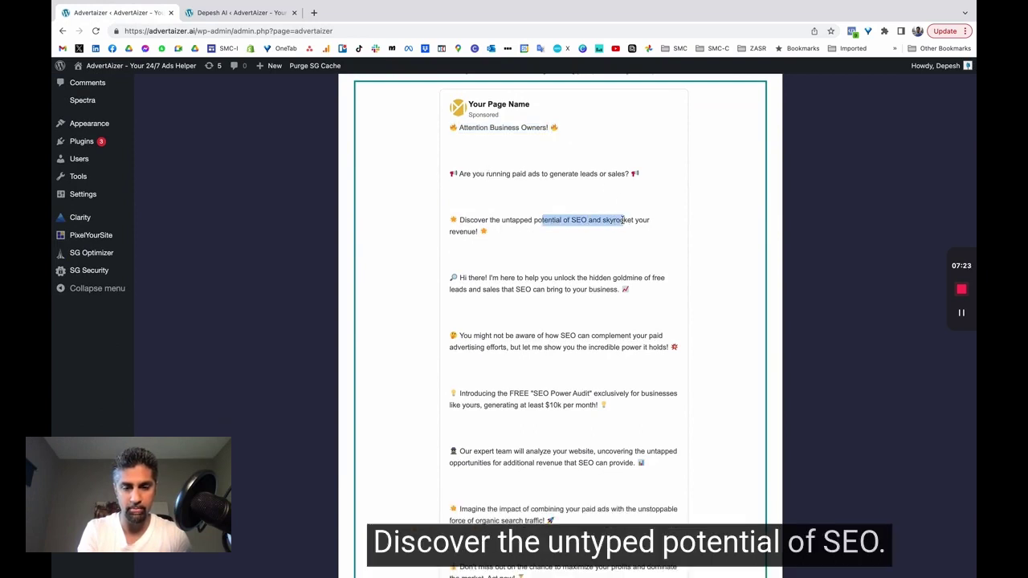
click(492, 278)
double_click(492, 278)
drag(492, 278, 616, 292)
scroll(500, 289, down, 5)
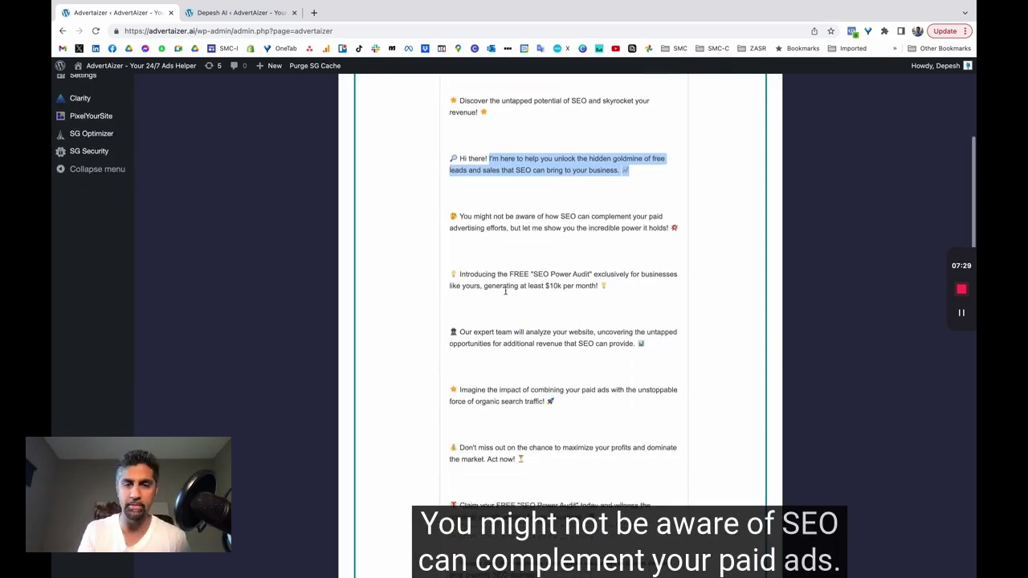
drag(514, 180, 659, 198)
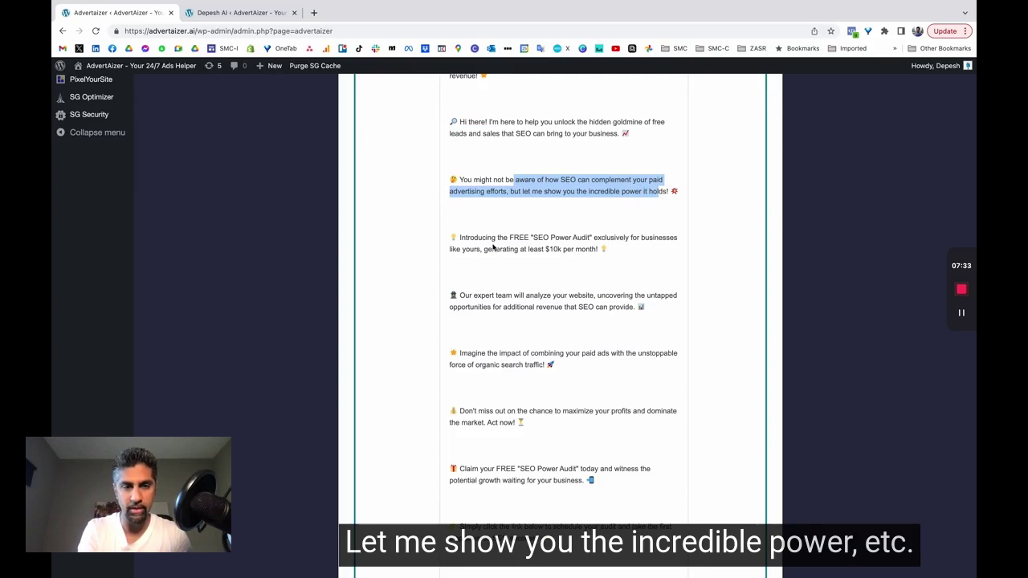
drag(487, 241, 585, 249)
scroll(586, 251, down, 2)
scroll(586, 251, down, 8)
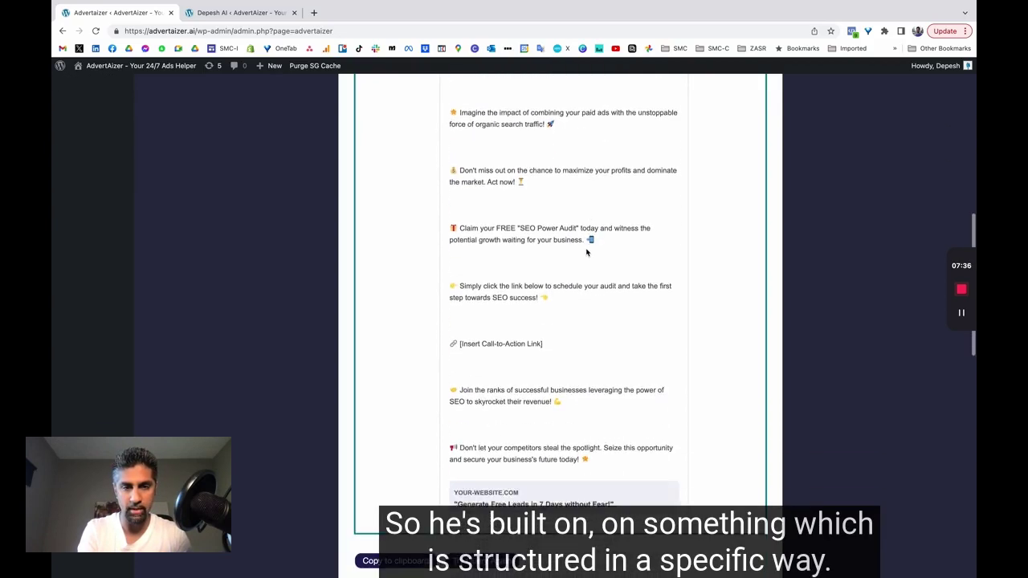
Copy the cold ad to the clipboard and compare it against Ad 1's body paragraph in the chat.
click(421, 460)
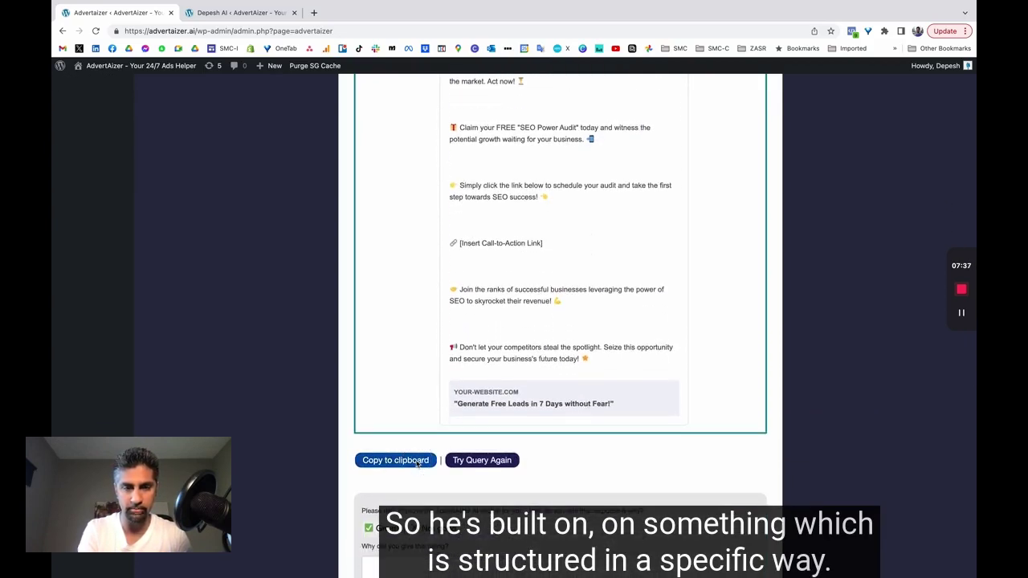
key(Return)
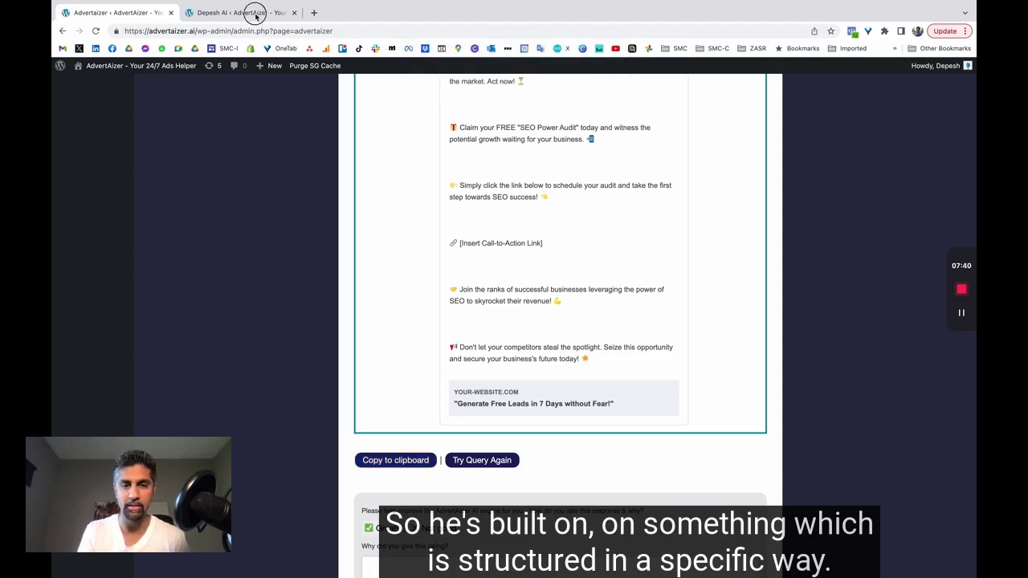
click(252, 12)
drag(406, 229, 464, 295)
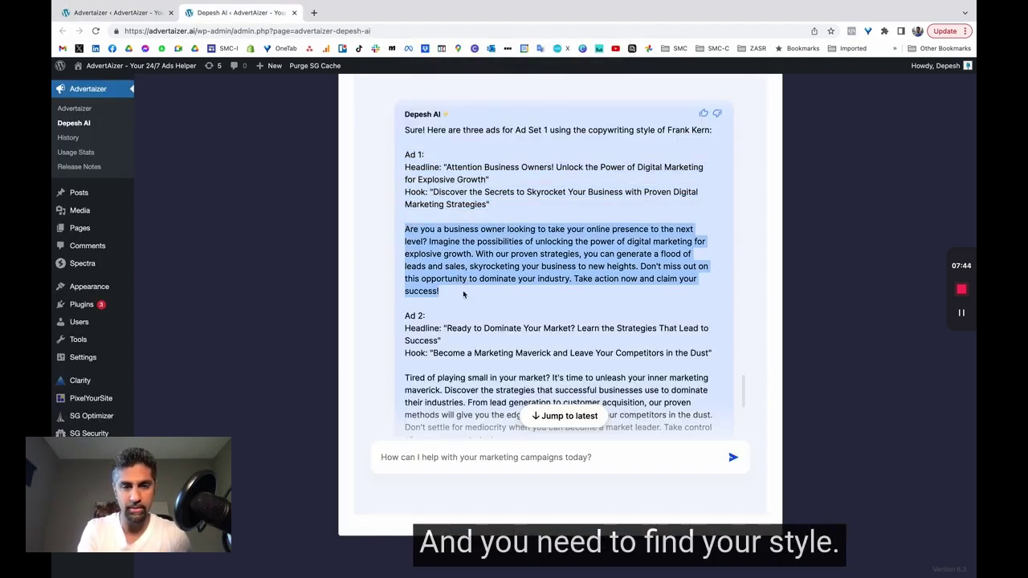
click(145, 21)
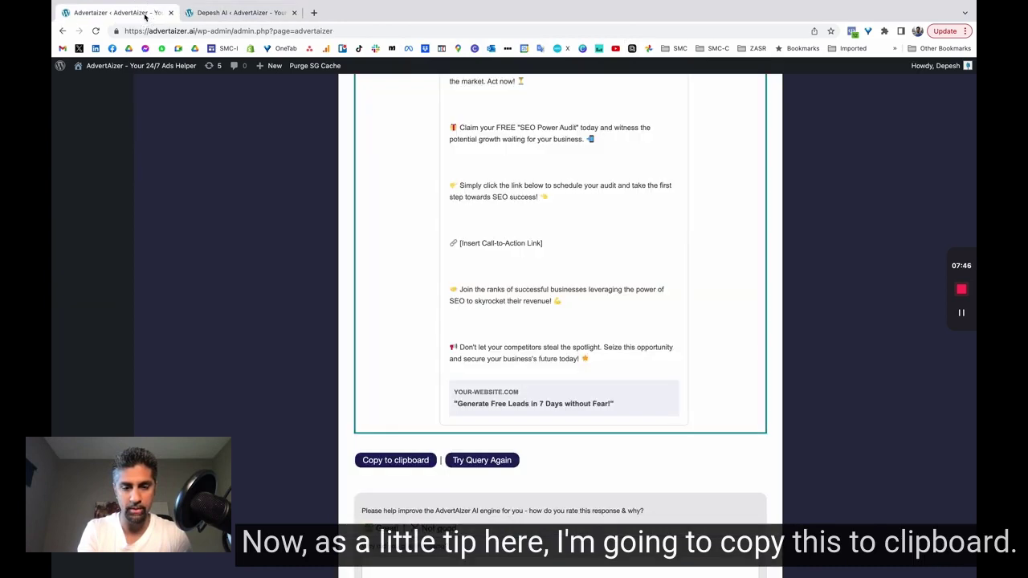
Copy the COLDCOPY cold ad to the clipboard again and dismiss the confirmation.
click(408, 460)
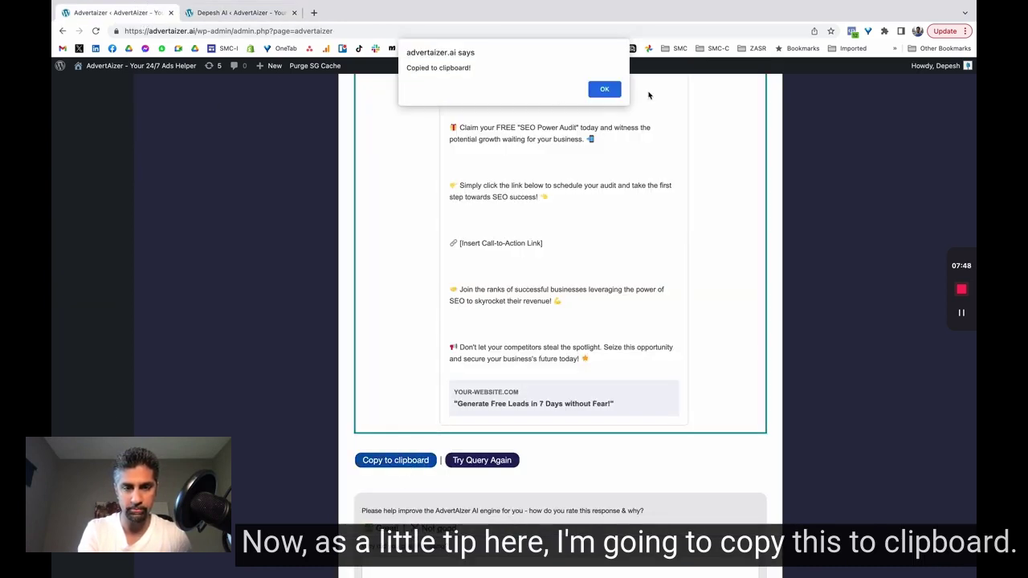
click(604, 89)
scroll(418, 270, up, 4)
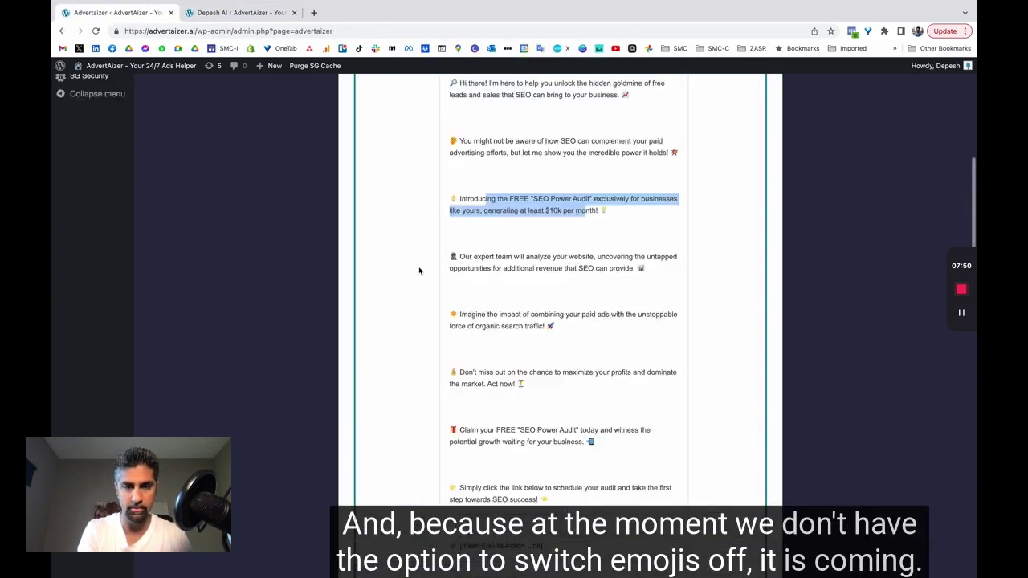
scroll(419, 270, up, 5)
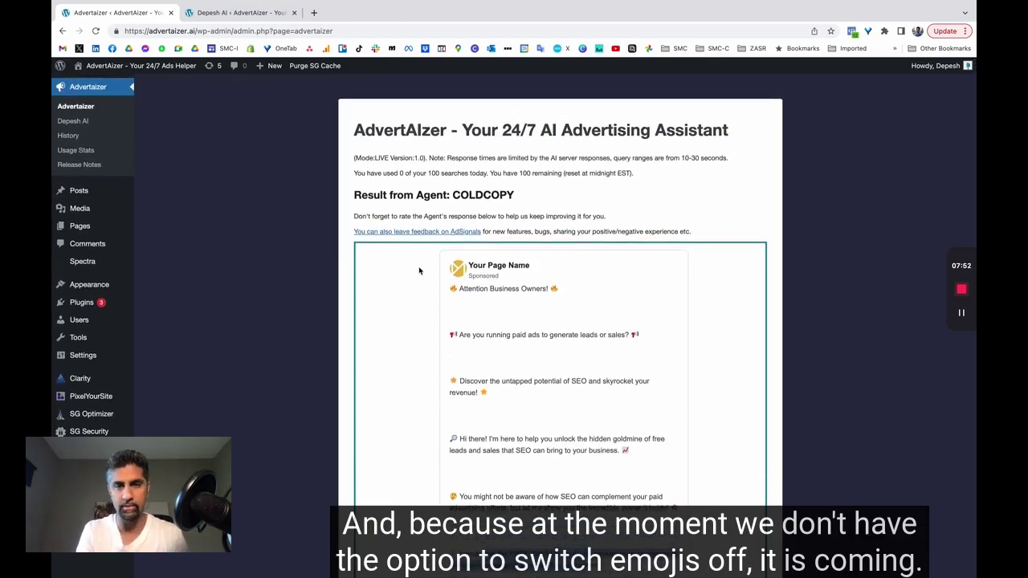
Ask Depesh AI to 'rewrite this without the emoji', then return to the COLDCOPY result page.
click(241, 12)
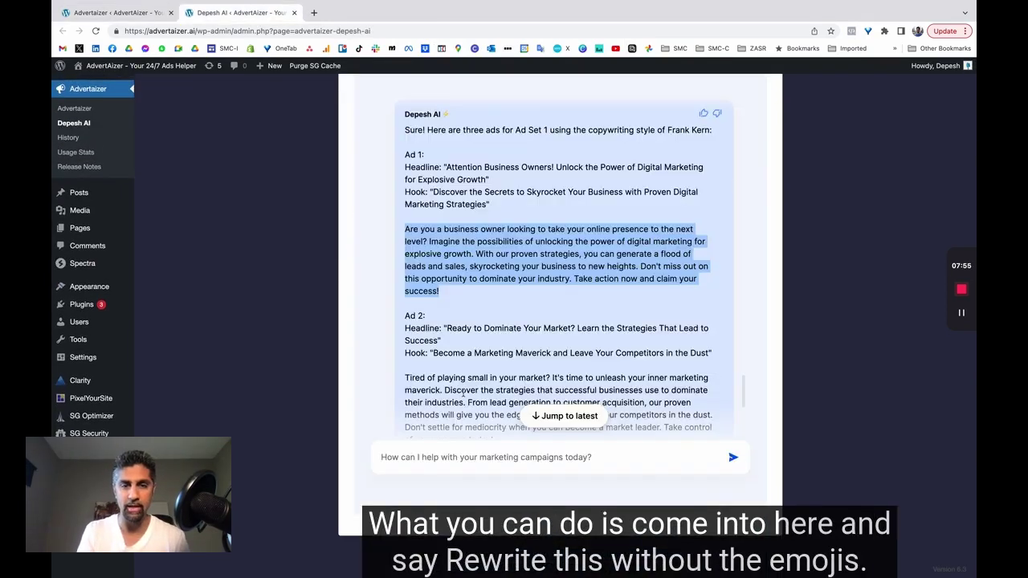
click(568, 416)
click(504, 447)
text(rewr)
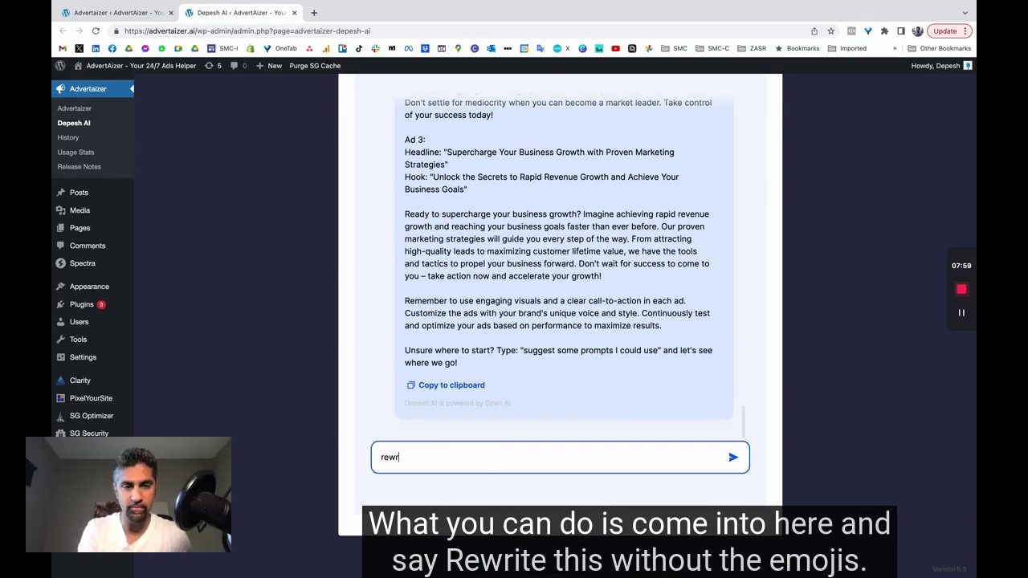
text(ite this with)
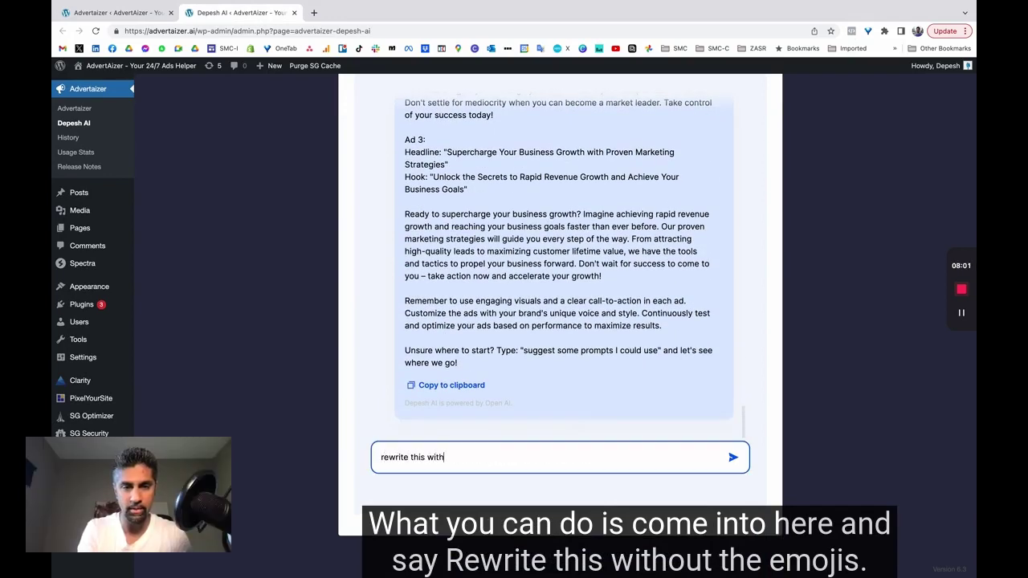
text(out the emoi)
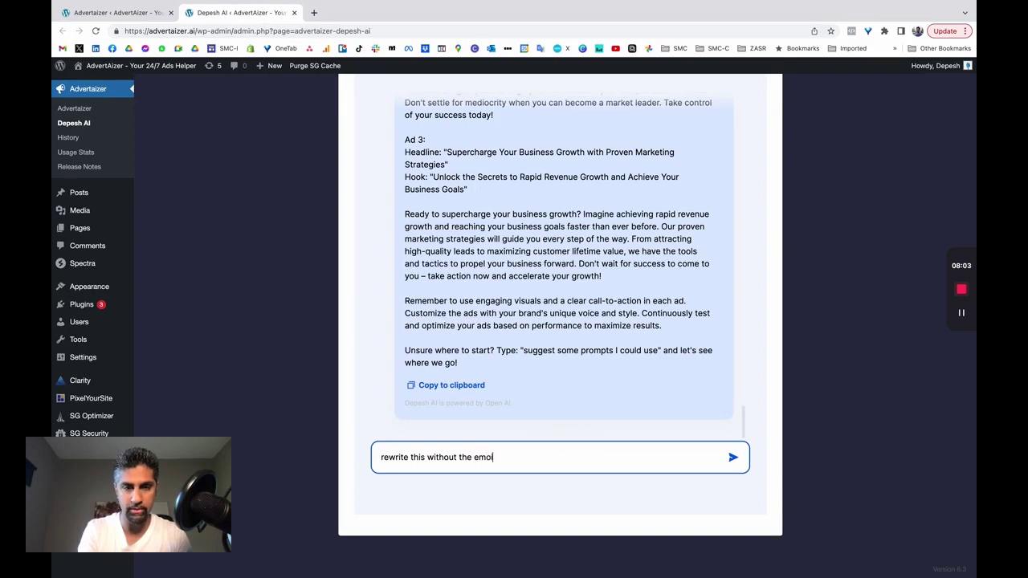
text(moki)
key(BackSpace)
key(BackSpace)
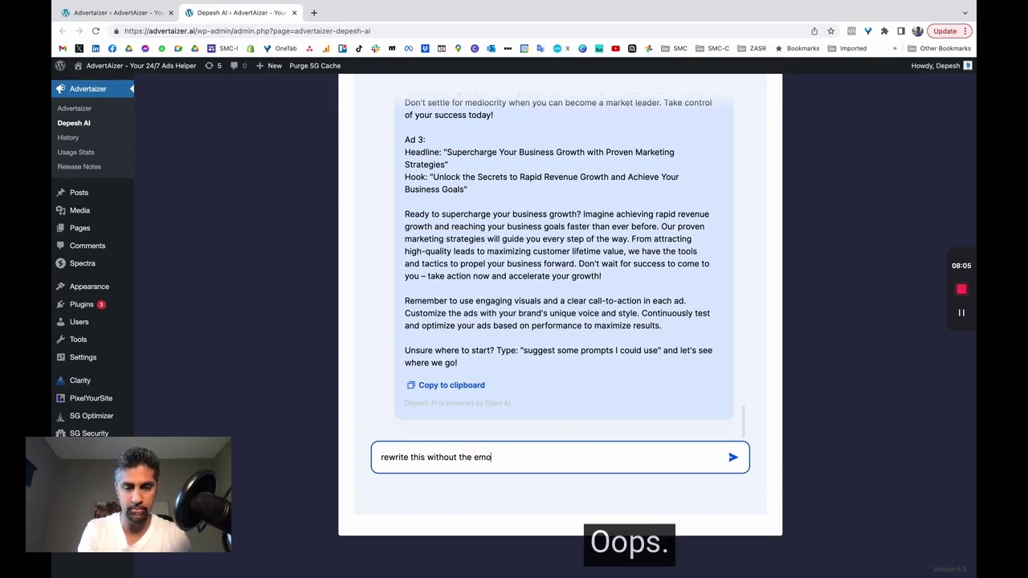
text(jis:)
key(Return)
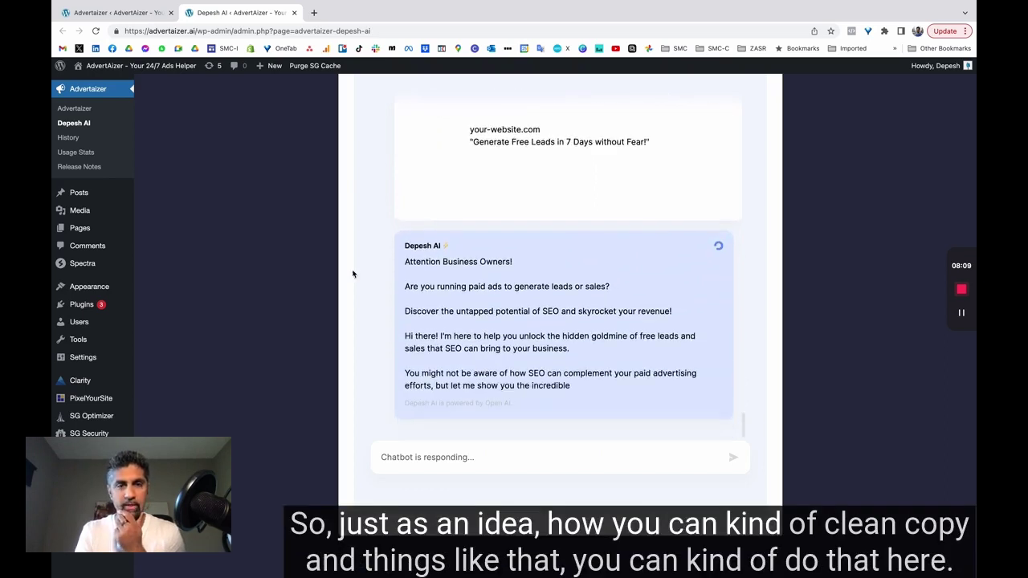
click(140, 15)
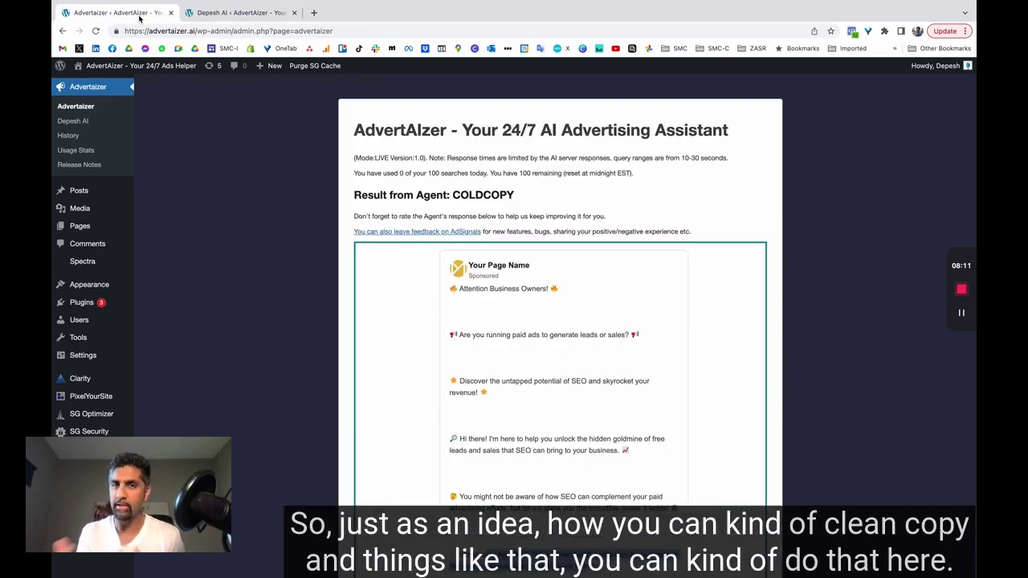
Scroll back through the Depesh AI chat to review the earlier emotional briefing and ad replies.
click(215, 14)
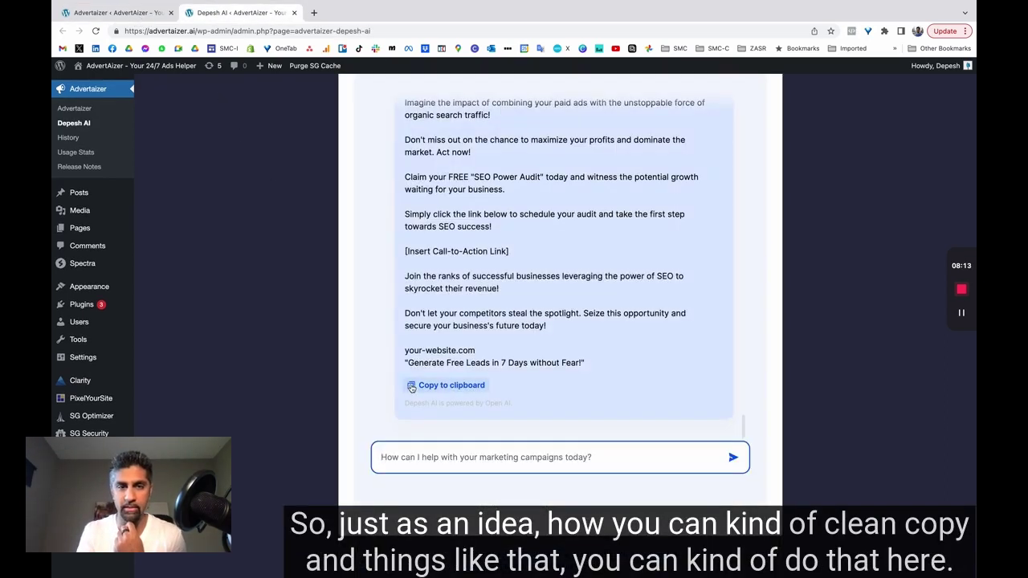
scroll(452, 317, up, 10)
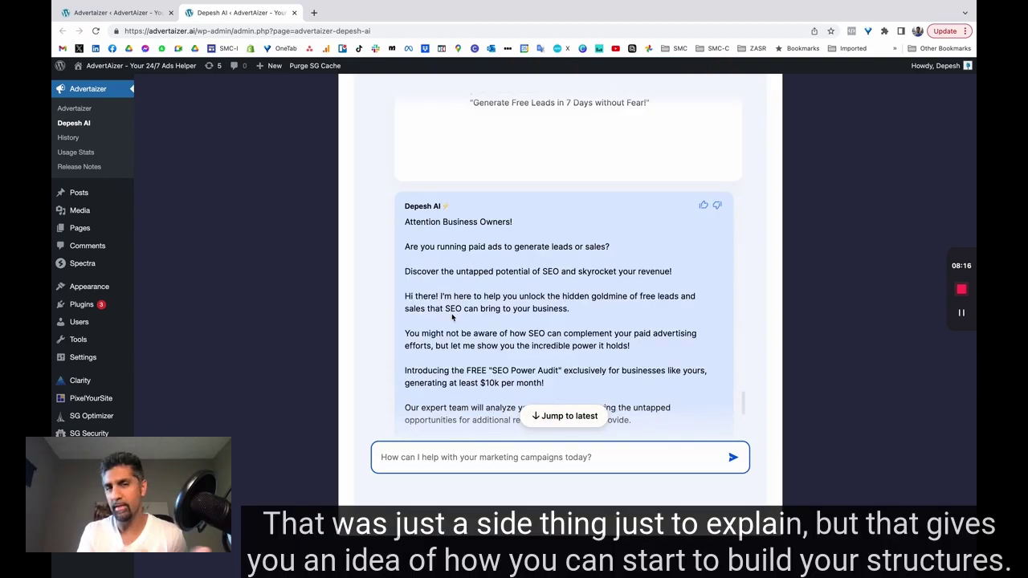
scroll(452, 317, up, 10)
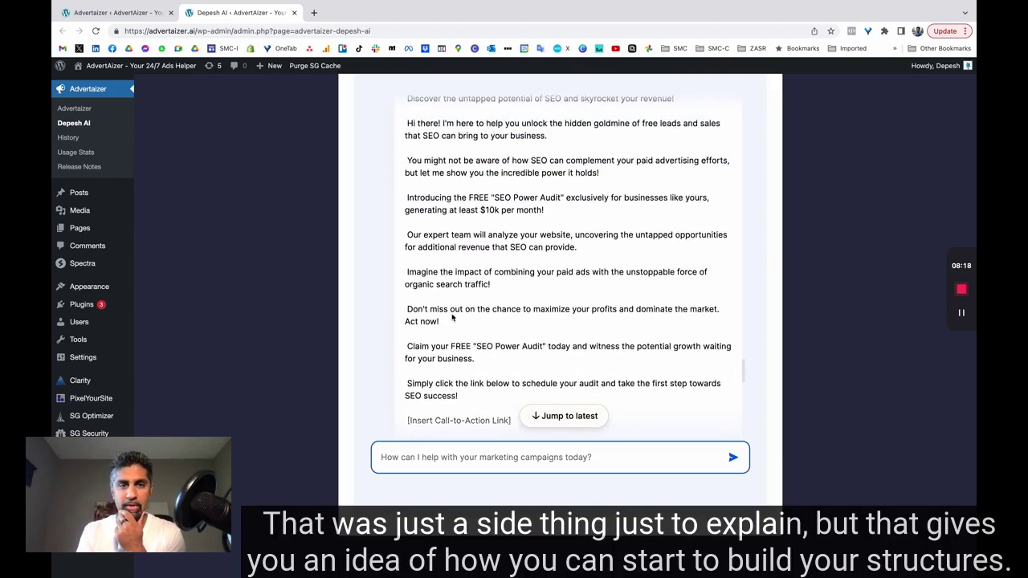
scroll(452, 318, down, 20)
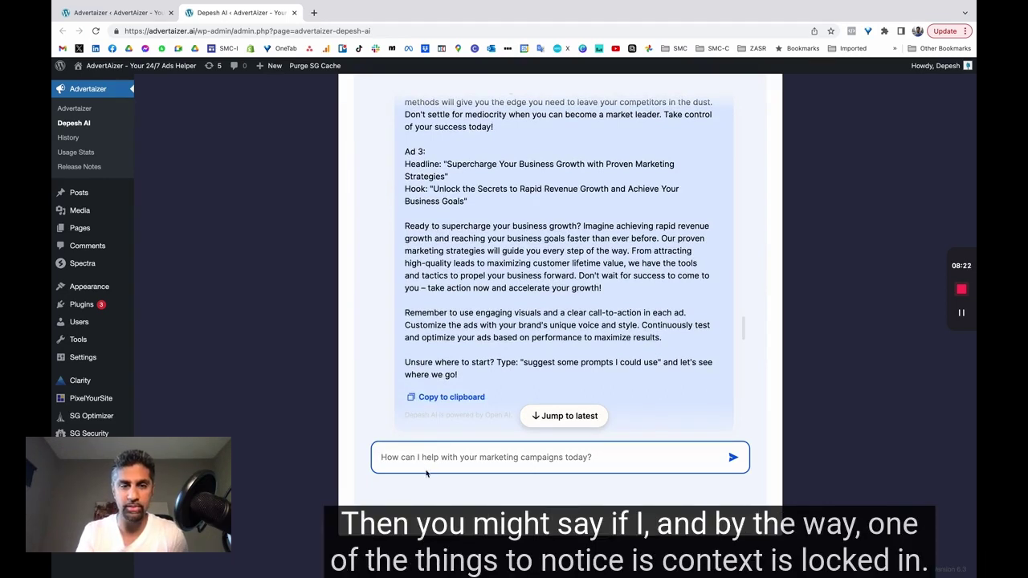
Glance at the COLDCOPY ad, then scroll the chat down to the five Facebook-ads lead magnet titles.
key(ctrl+shift+Tab)
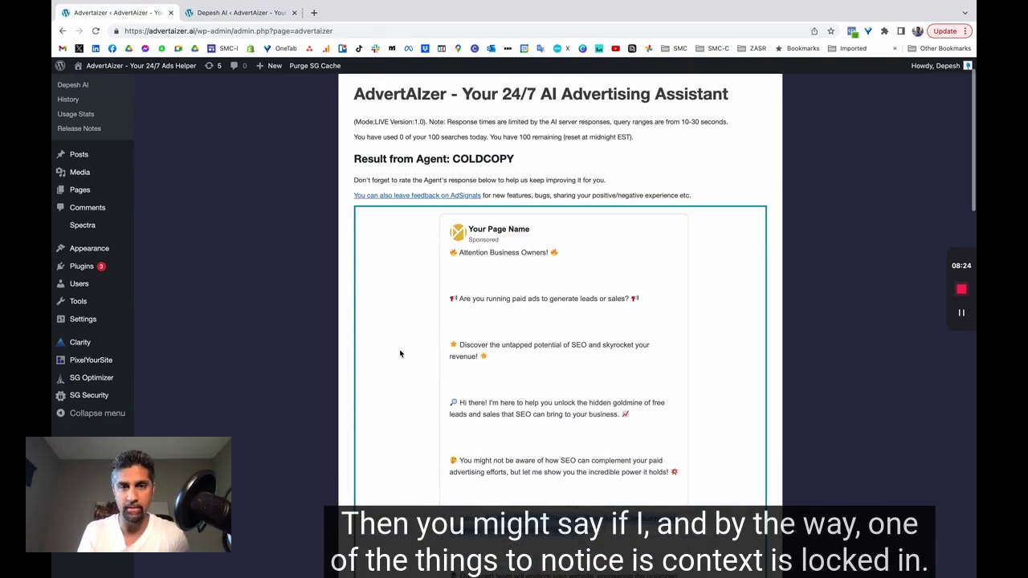
click(256, 14)
scroll(482, 398, up, 4)
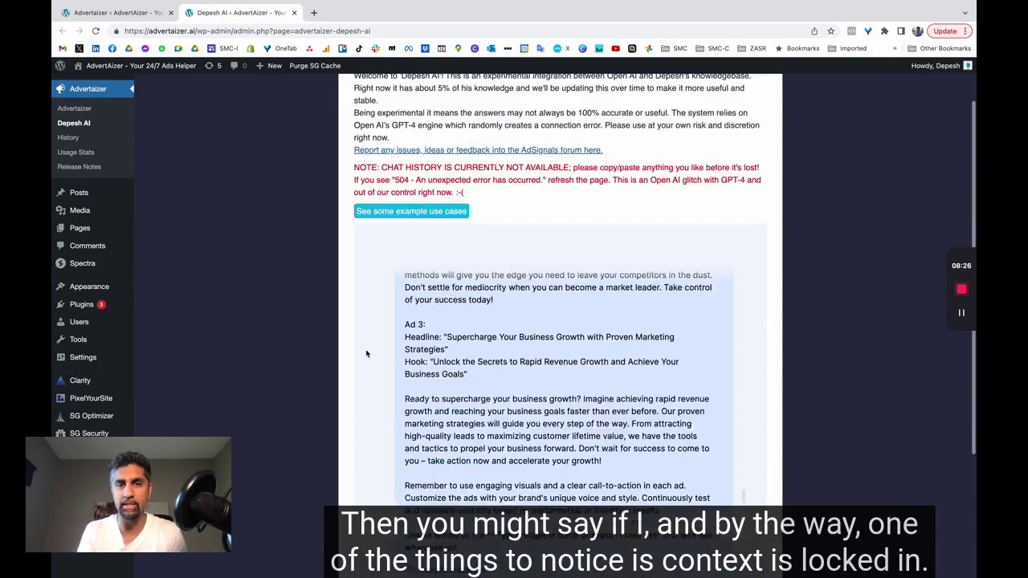
scroll(483, 398, up, 10)
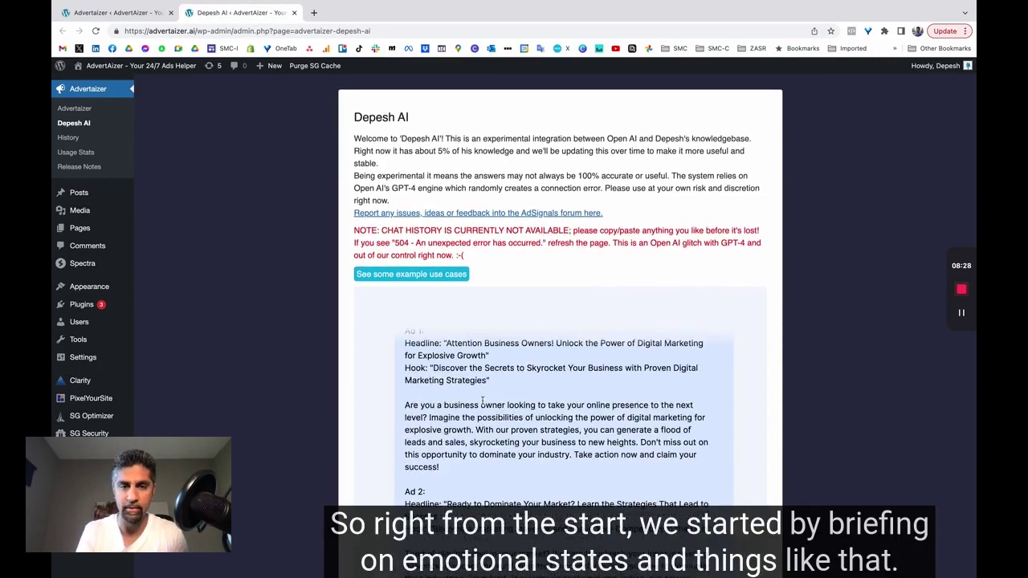
scroll(480, 405, down, 5)
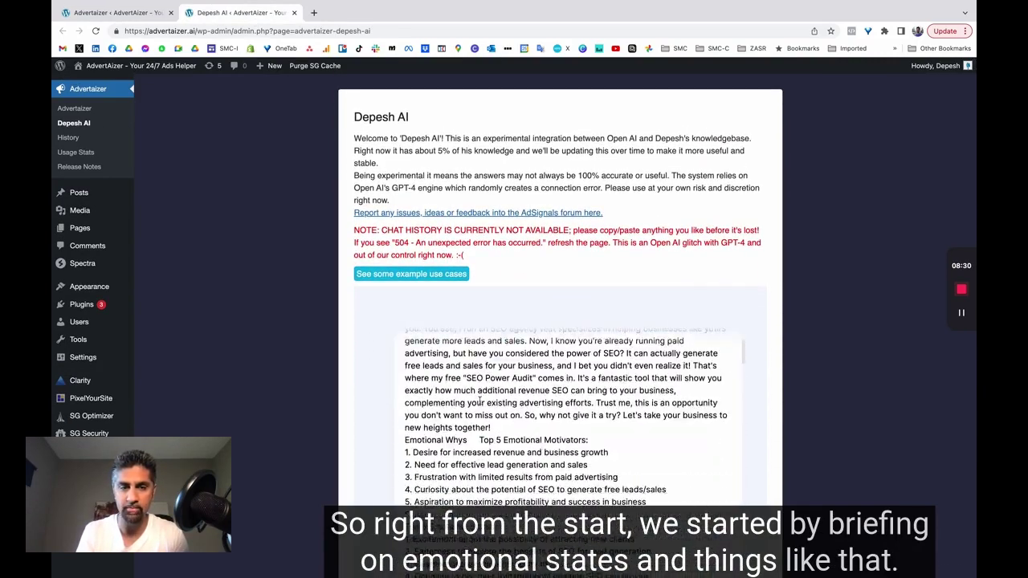
drag(440, 378, 643, 554)
scroll(360, 481, down, 5)
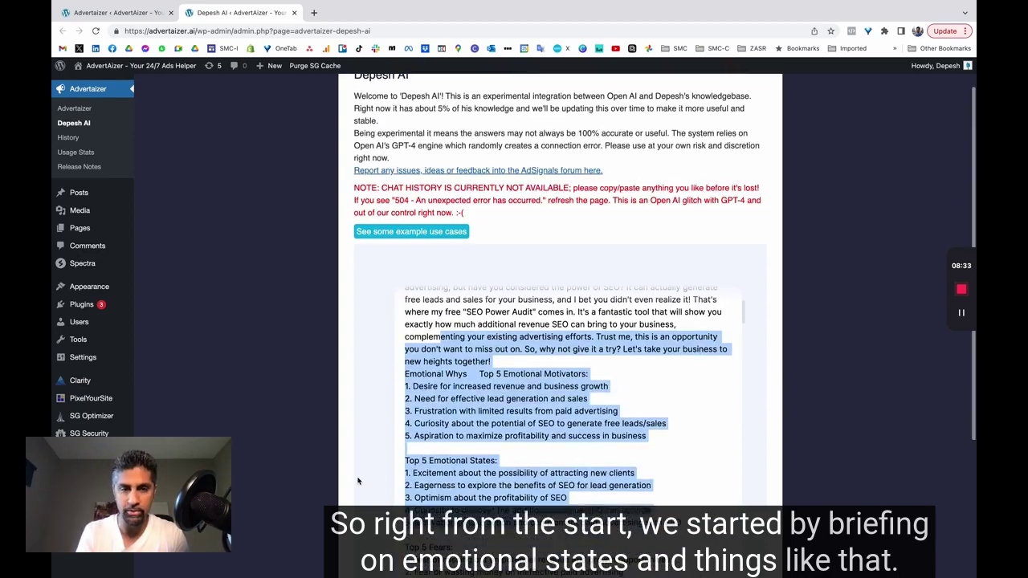
scroll(435, 395, down, 15)
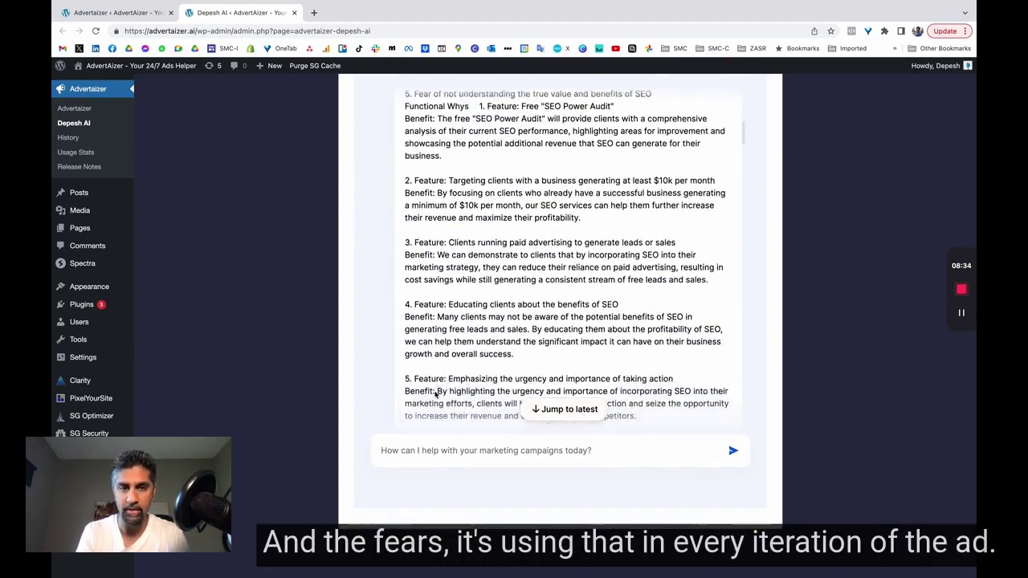
scroll(434, 395, down, 10)
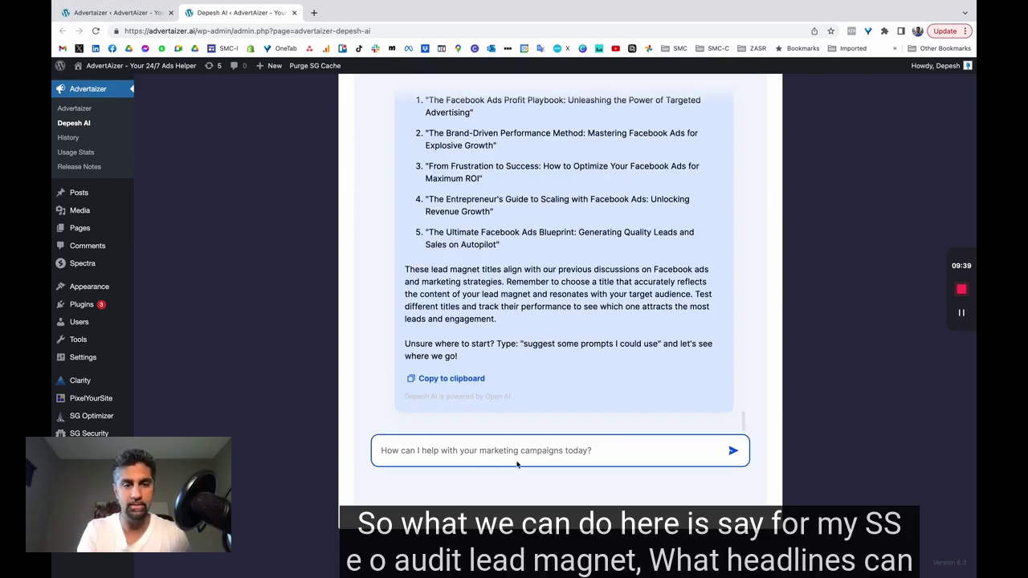
Ask Depesh AI what titles it suggests for the SEO audit lead magnet, then highlight 'Ultimate SEO Audit Checklist'.
text(for my seo audit )
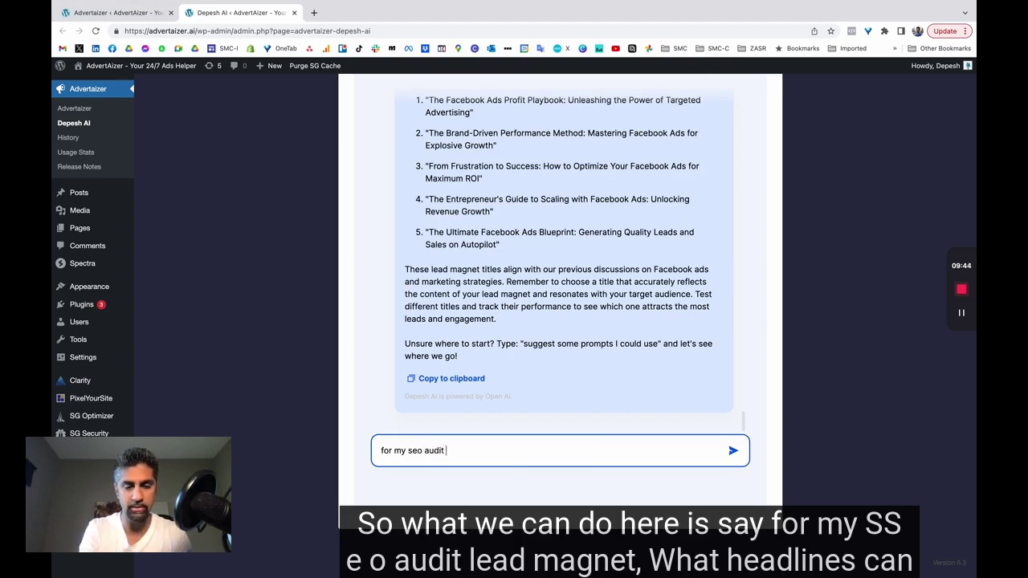
text(lead magnet what)
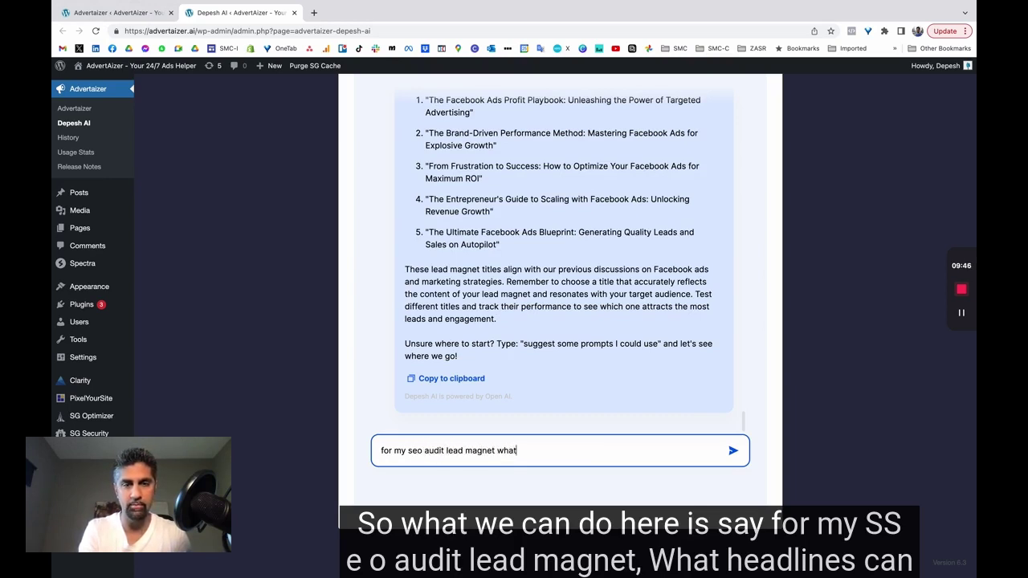
text( headlines can you )
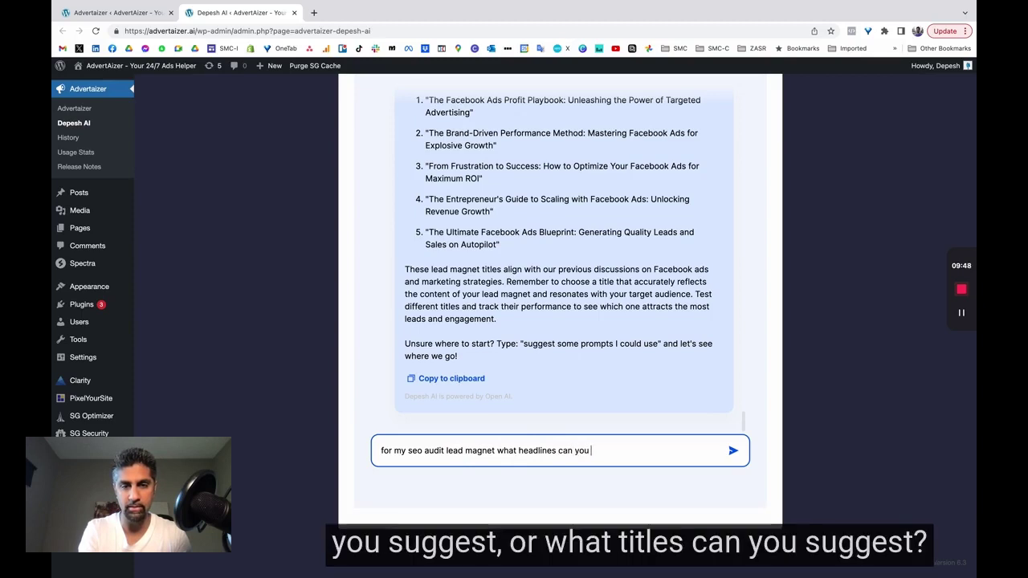
text(suggest)
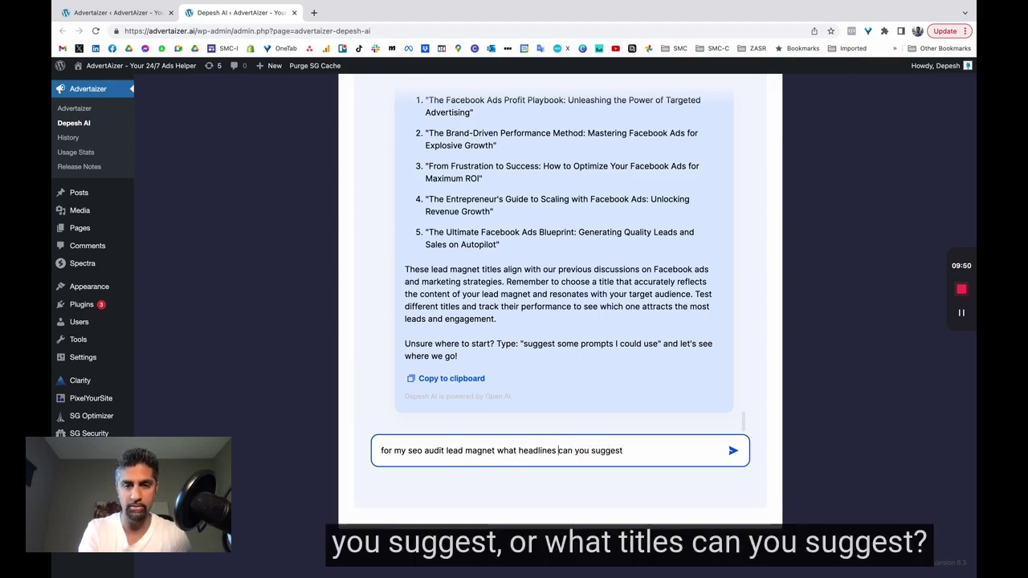
key(BackSpace)
key(BackSpace)
key(BackSpace)
key(BackSpace)
key(BackSpace)
key(BackSpace)
key(BackSpace)
key(BackSpace)
key(BackSpace)
key(BackSpace)
text(titles)
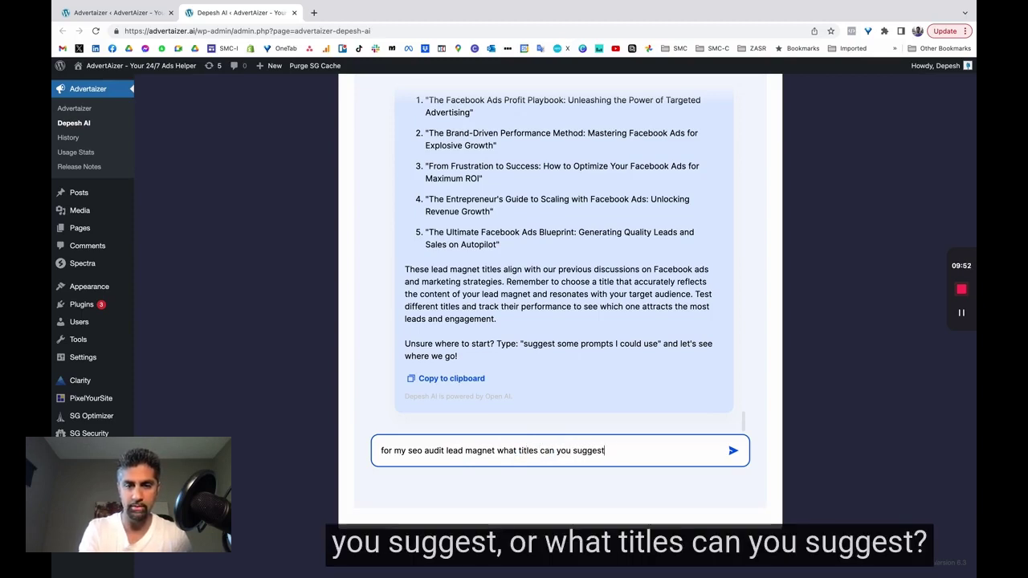
key(Return)
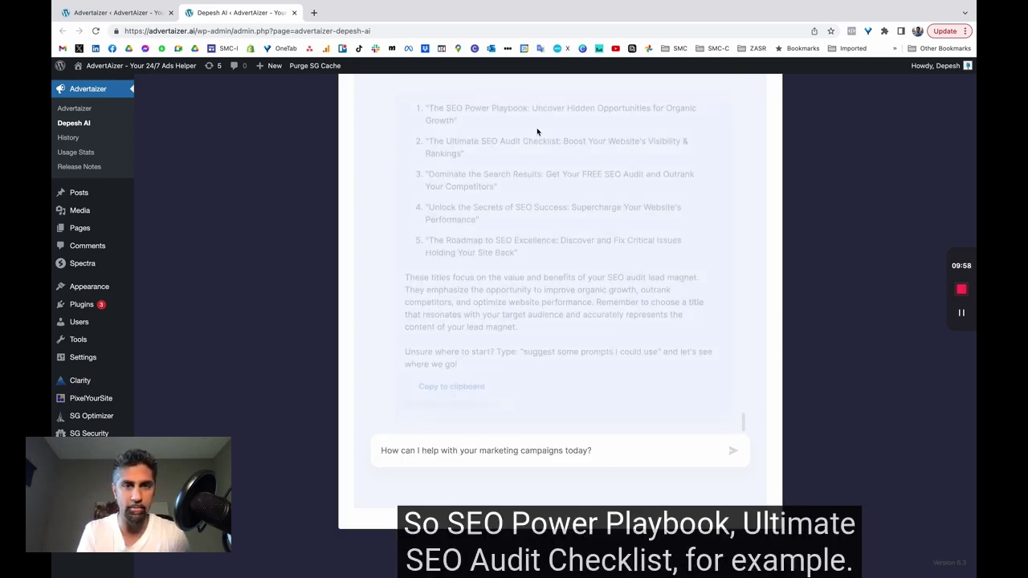
drag(438, 133, 545, 134)
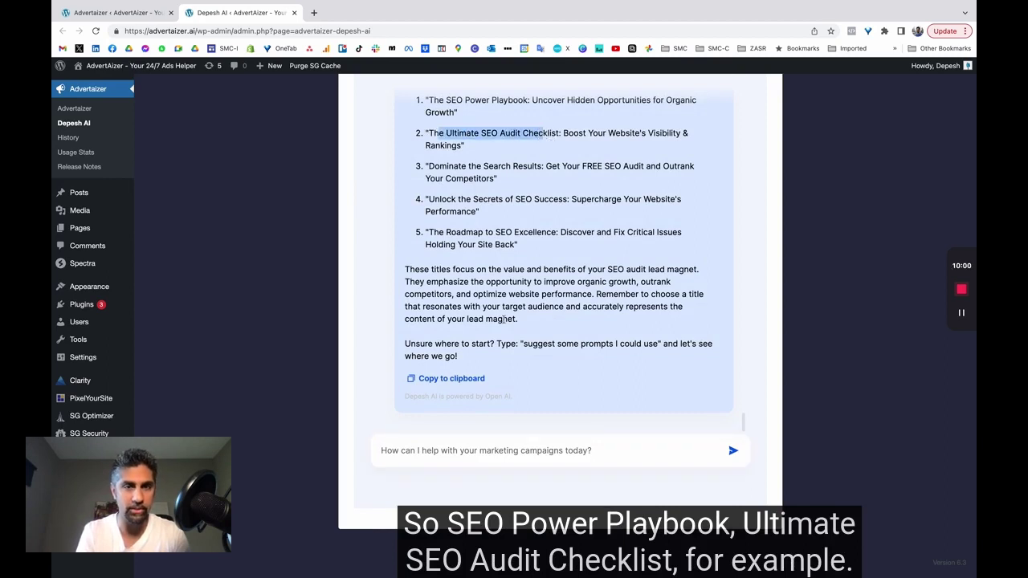
Ask Depesh AI for a summary of title 3 and review the reply.
click(465, 460)
text(give me)
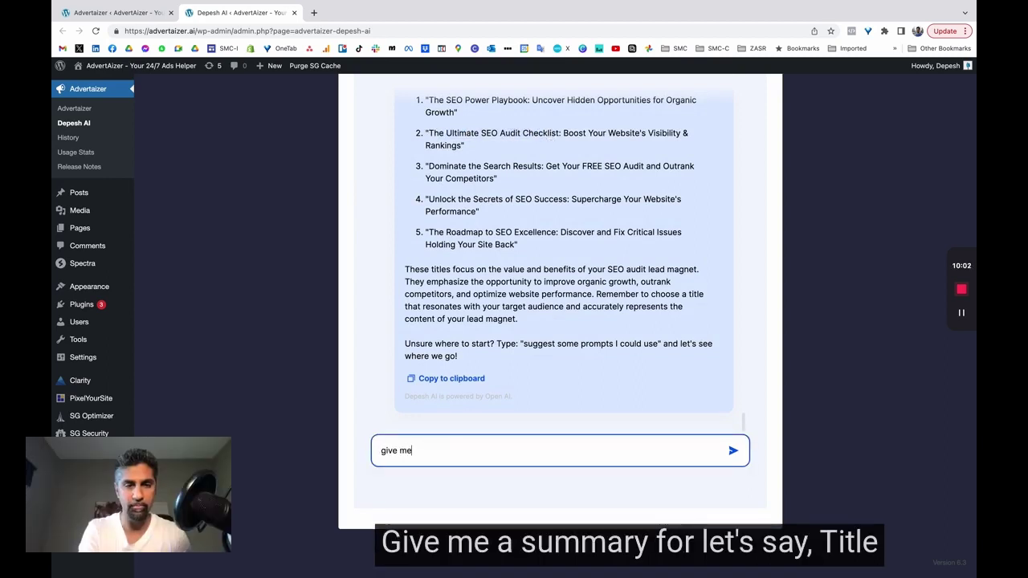
text( a summary for title 3.)
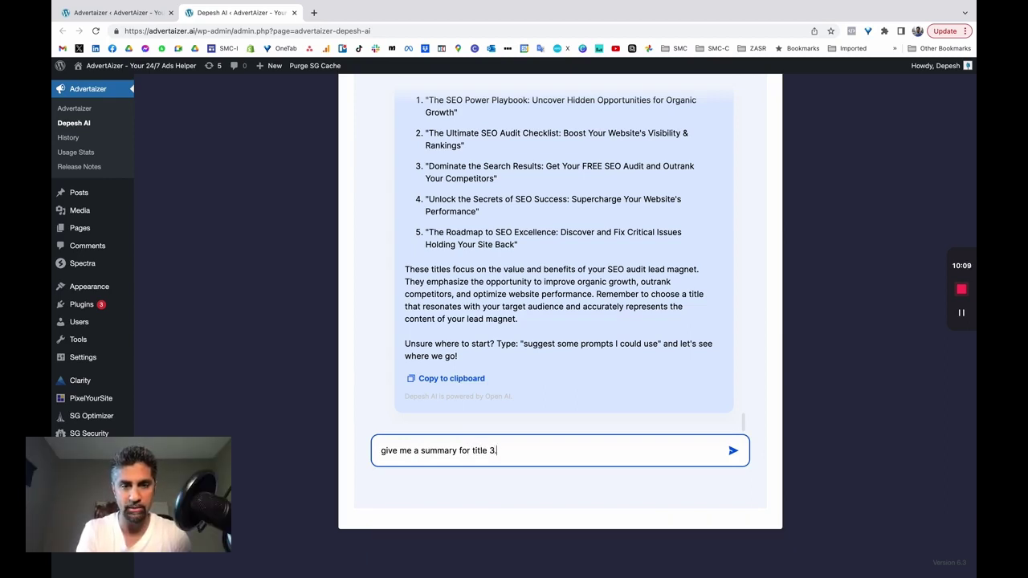
key(Return)
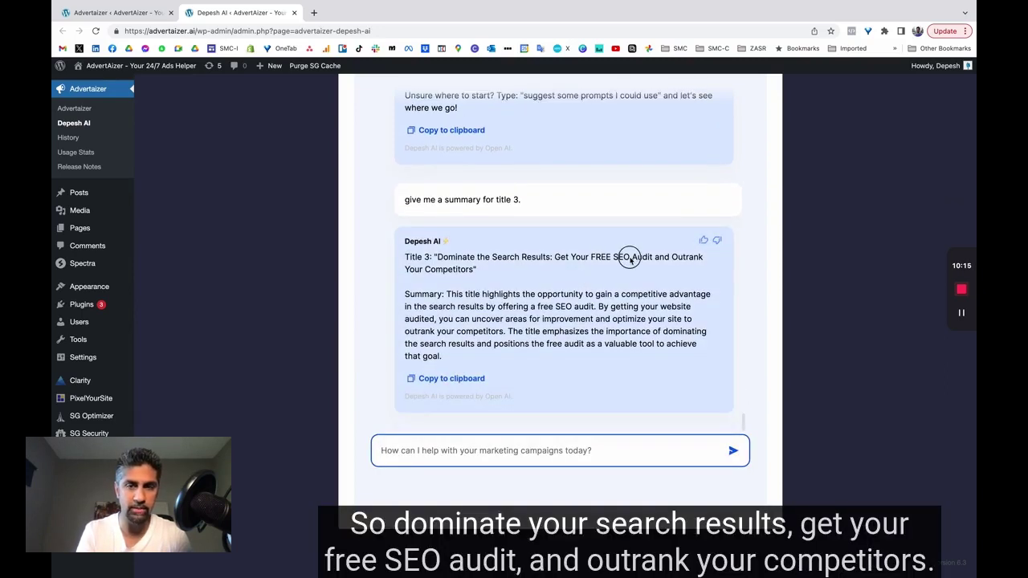
drag(631, 257, 503, 377)
Request ten chapters for the lead magnet with 'give me 10 chapters for this'.
click(429, 450)
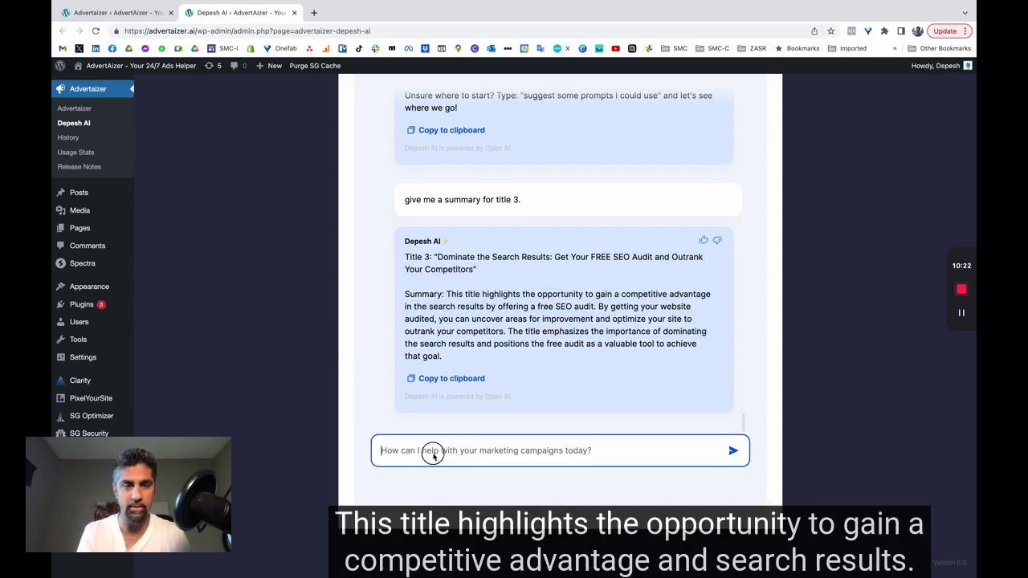
text(give me 10 ch)
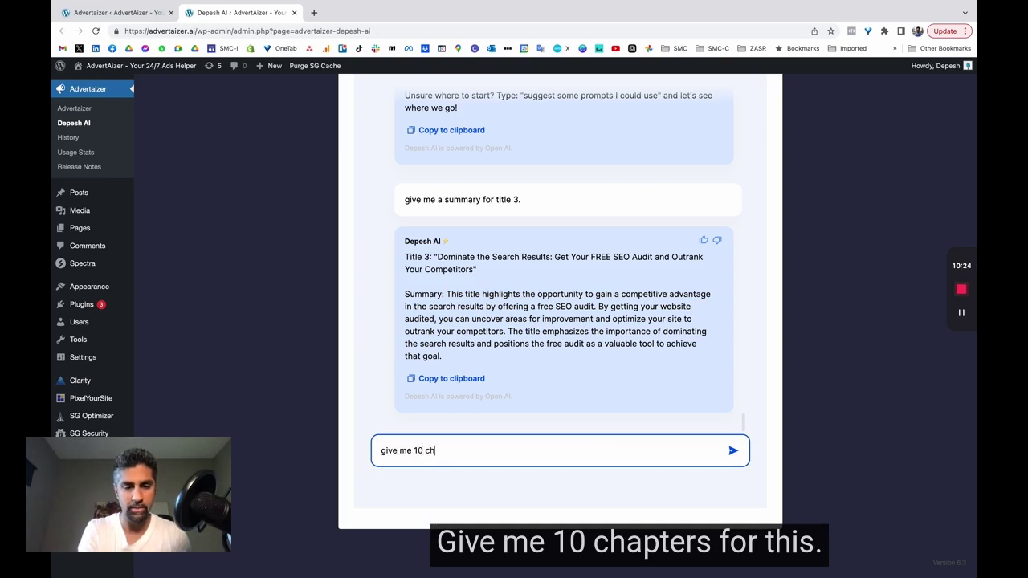
text(apters for this)
key(Return)
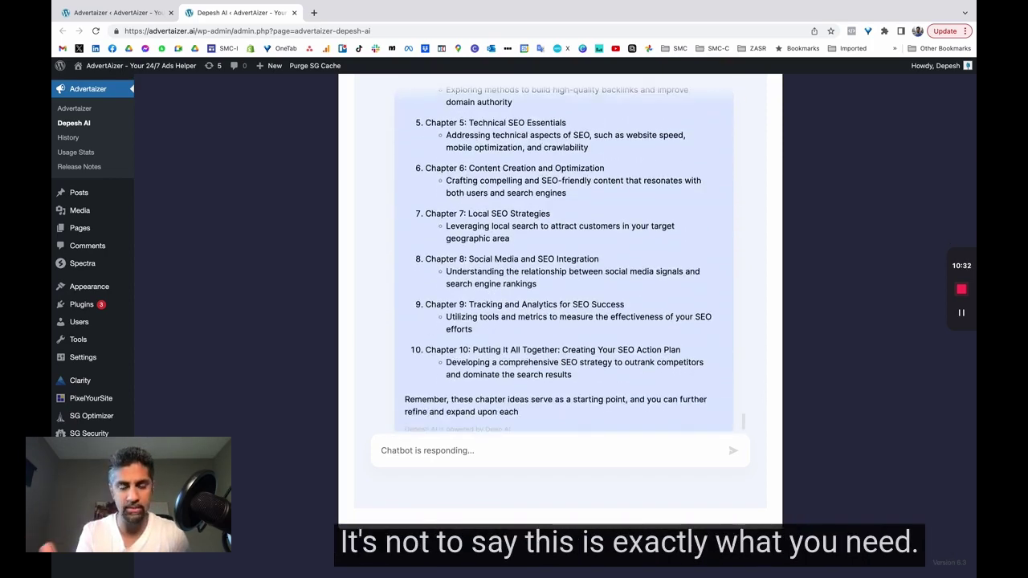
text(write )
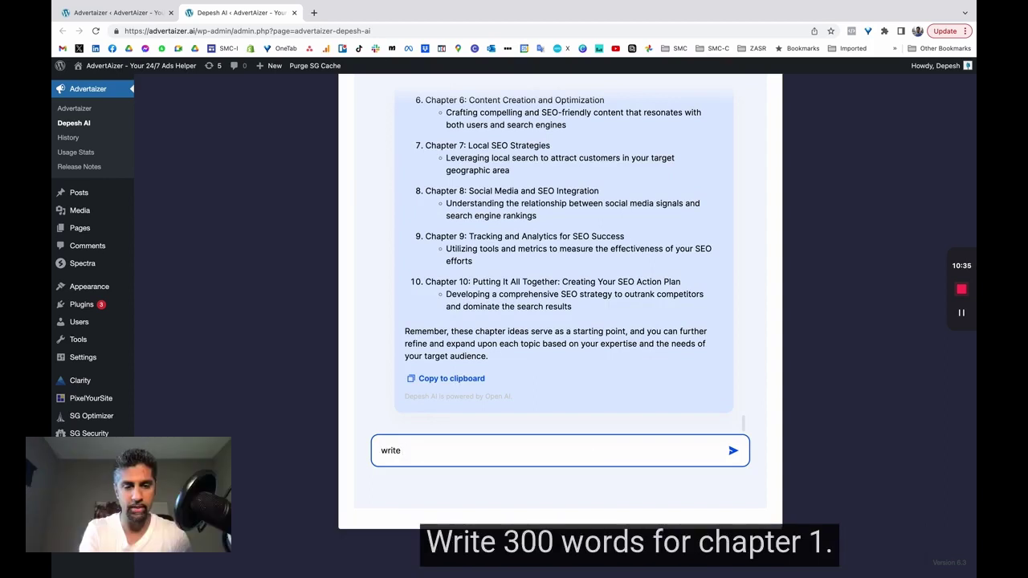
text(300 words for chapter 1)
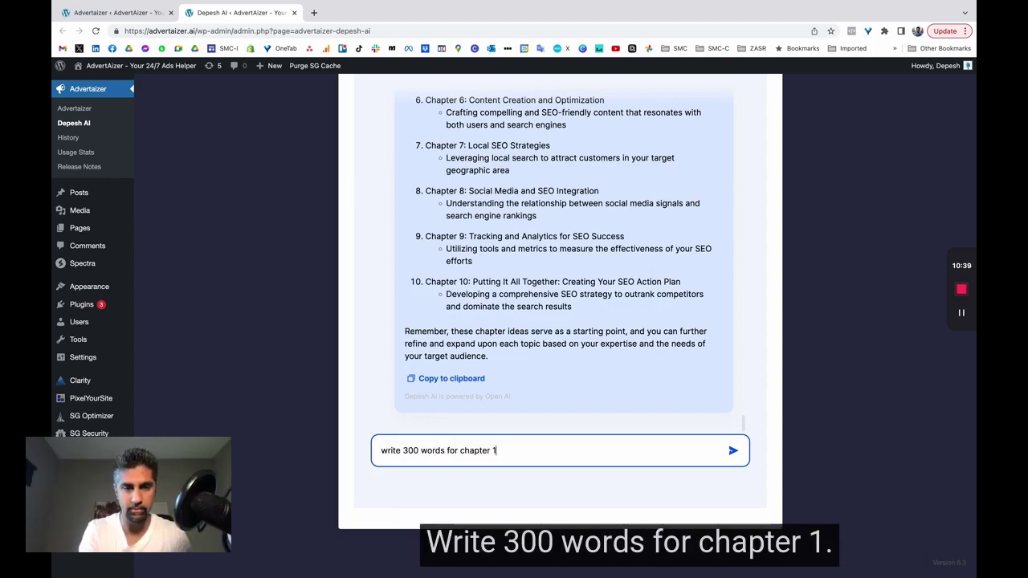
key(Return)
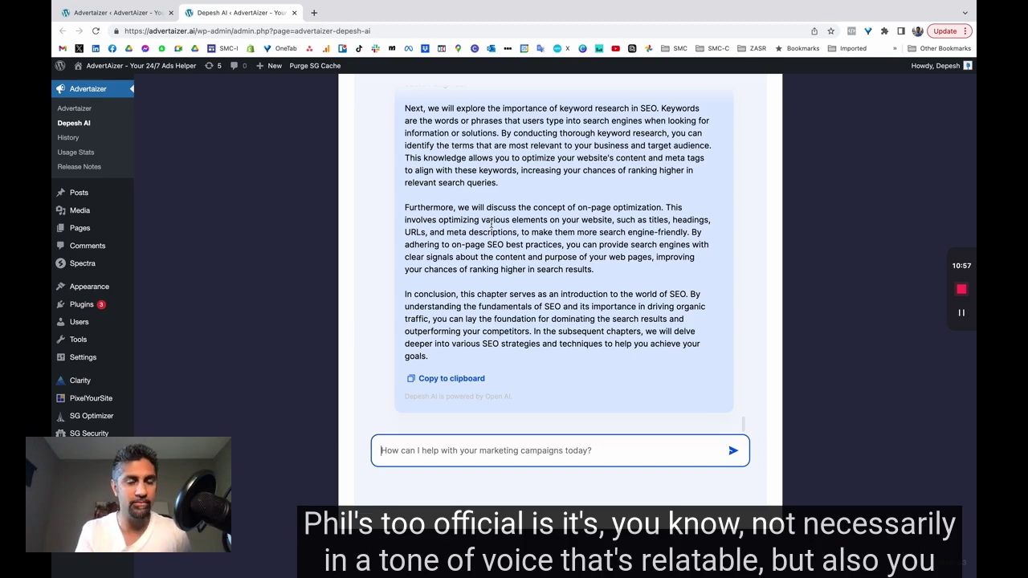
scroll(492, 227, up, 5)
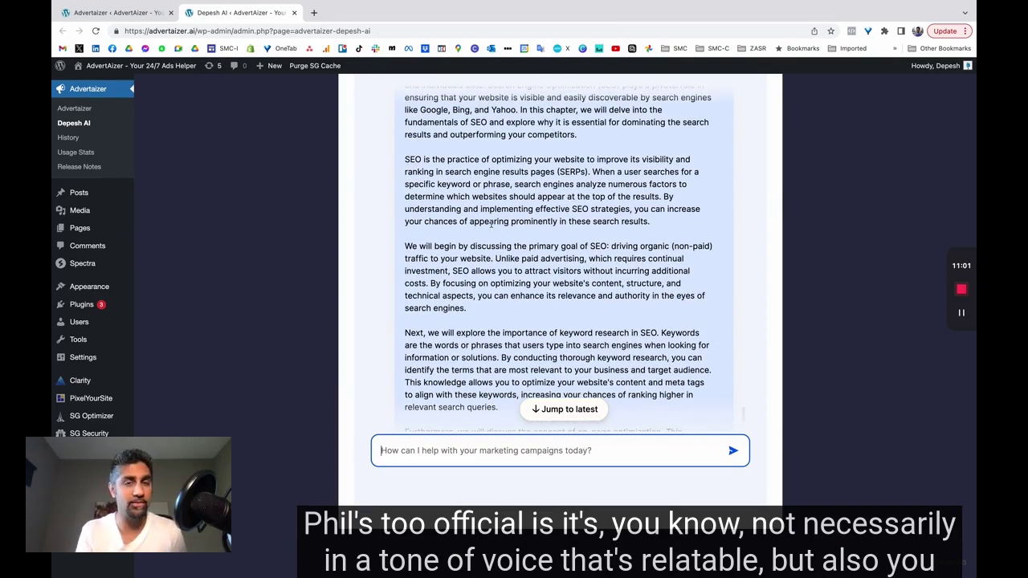
scroll(492, 225, up, 1)
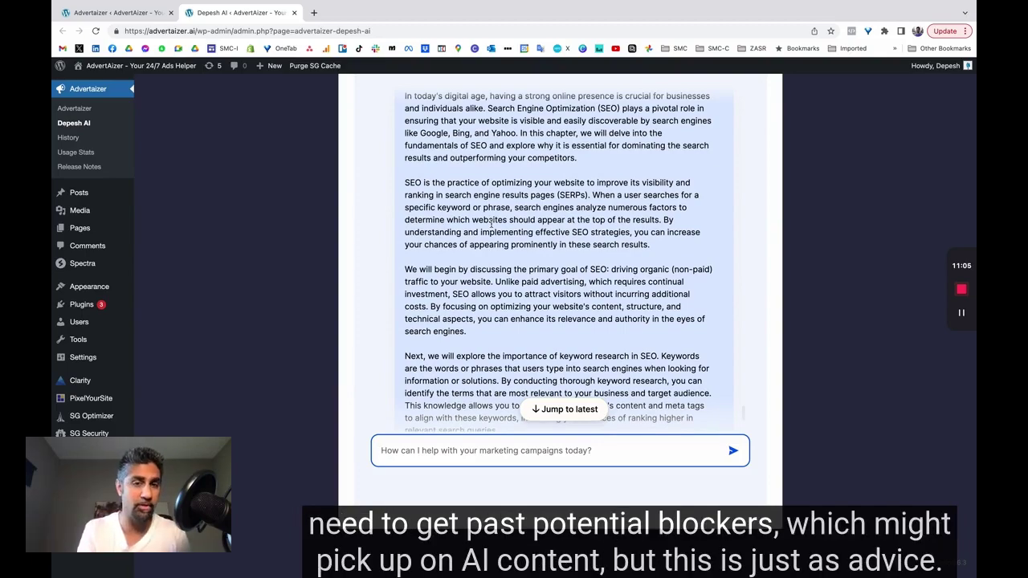
scroll(491, 225, down, 5)
scroll(491, 224, up, 6)
scroll(491, 224, up, 1)
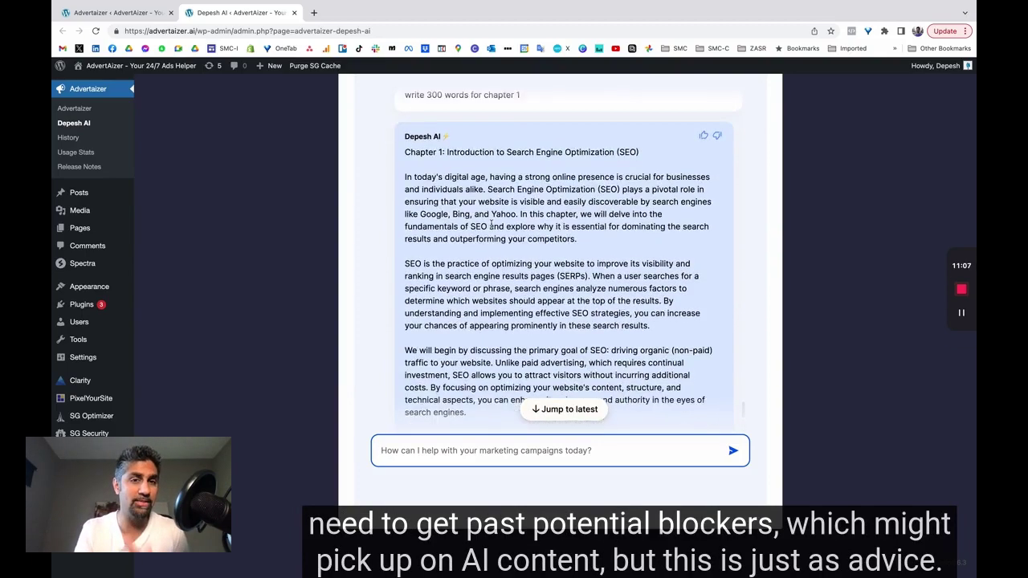
scroll(490, 241, down, 5)
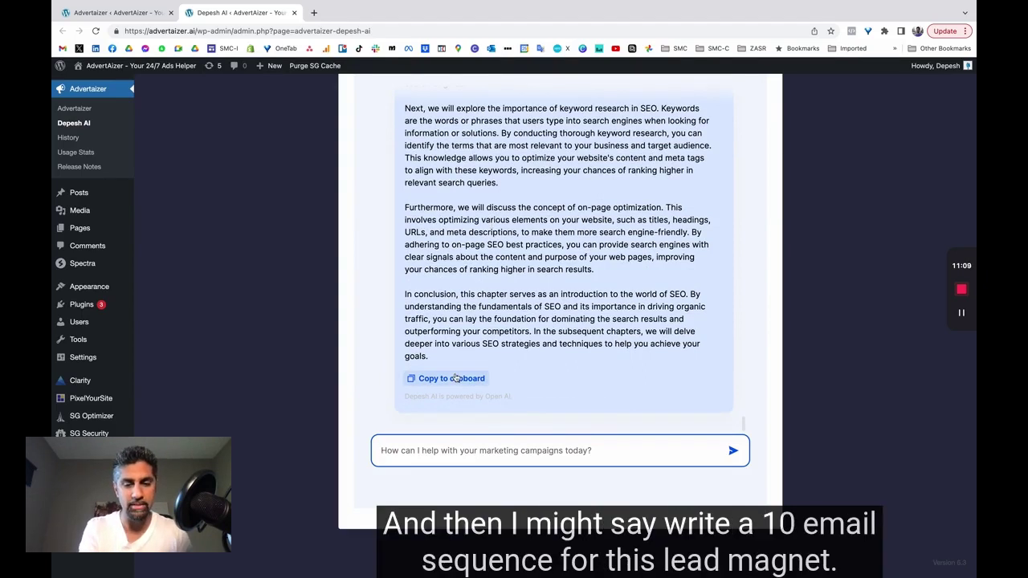
text(write a 10 emai)
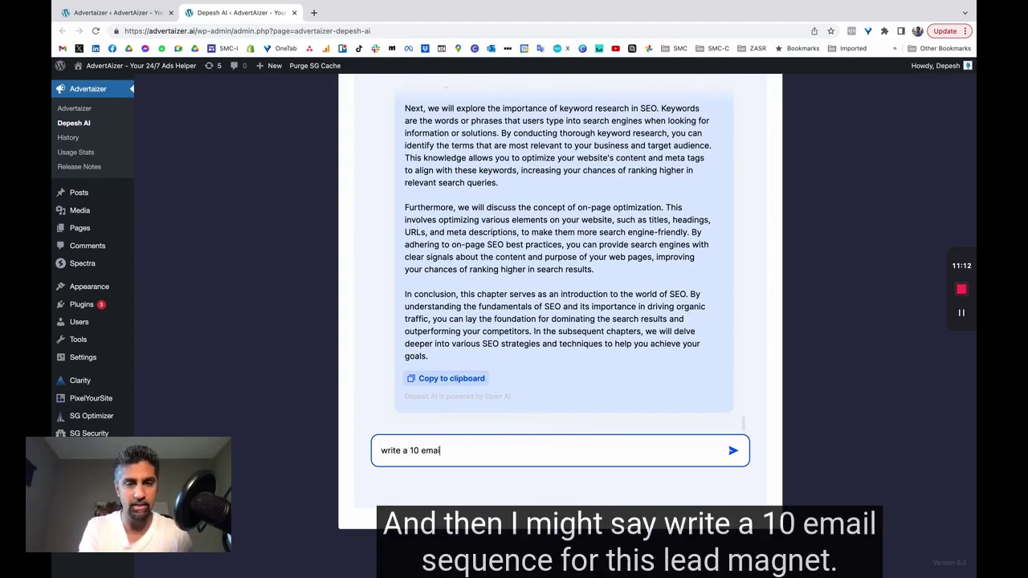
text(l sequenze)
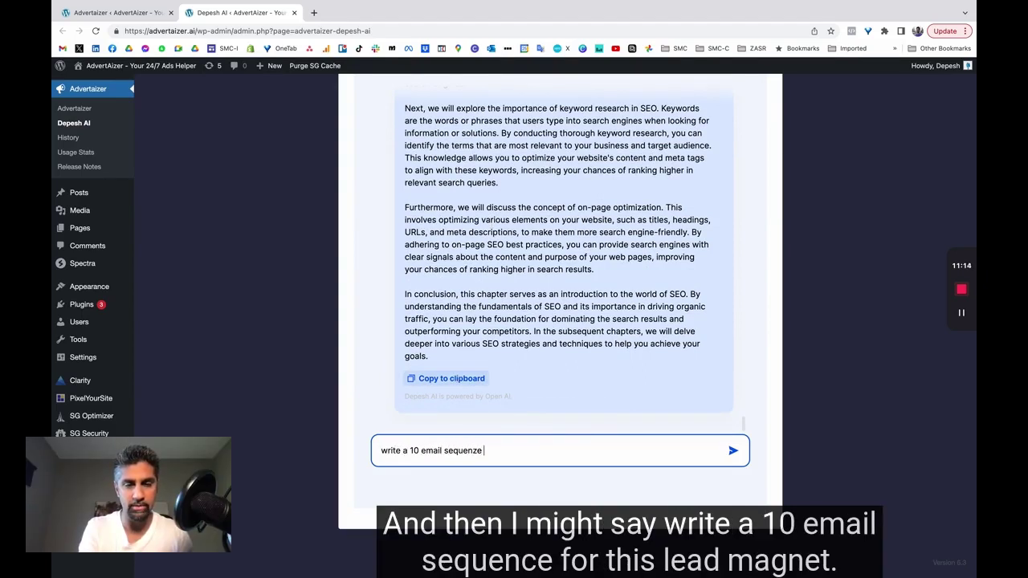
key(BackSpace)
key(BackSpace)
key(BackSpace)
text(ce for this l)
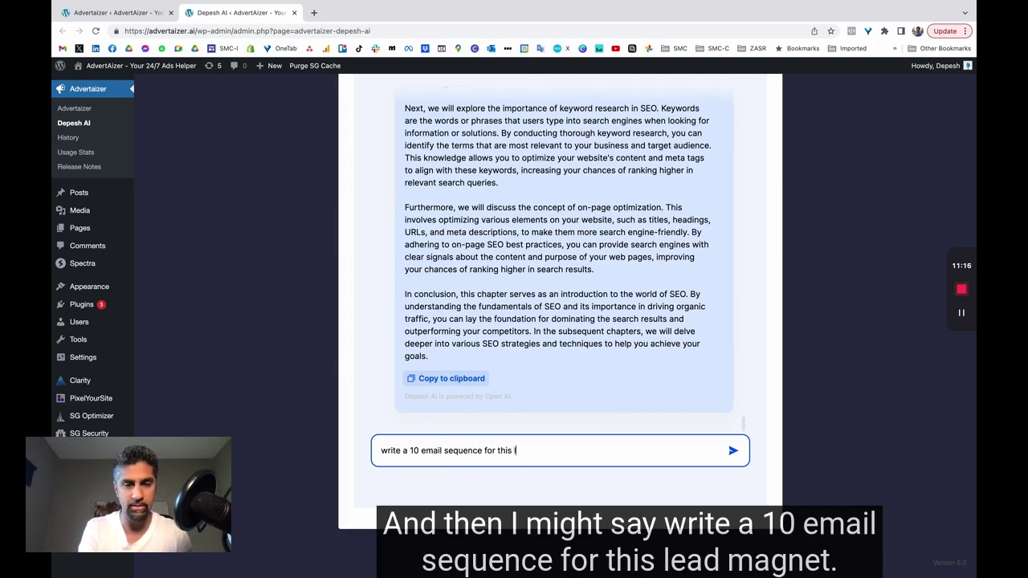
text(ead magnet)
Send the 'write a 10 email sequence for this lead magnet' request and scroll through the reply.
key(Return)
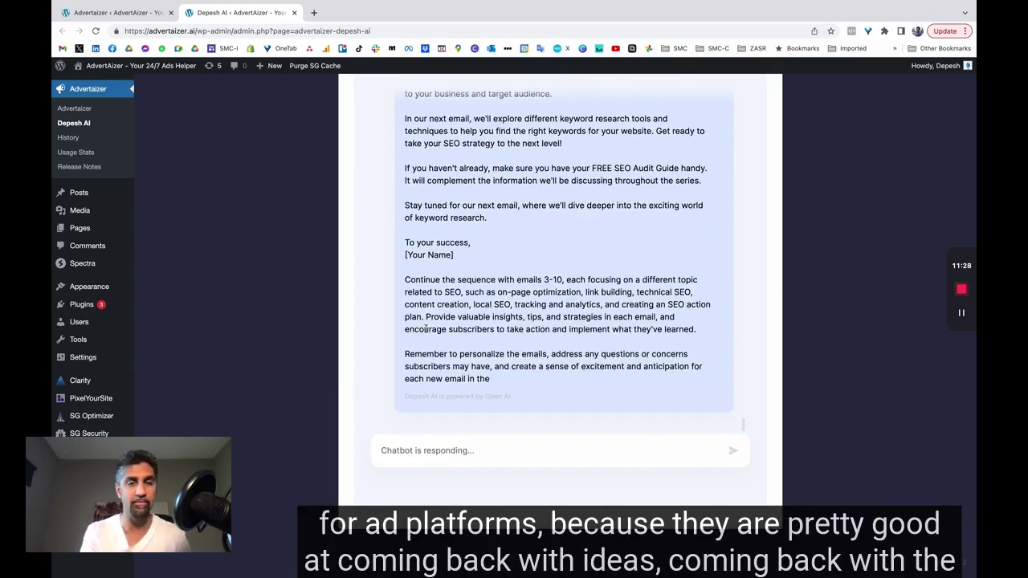
scroll(434, 291, up, 3)
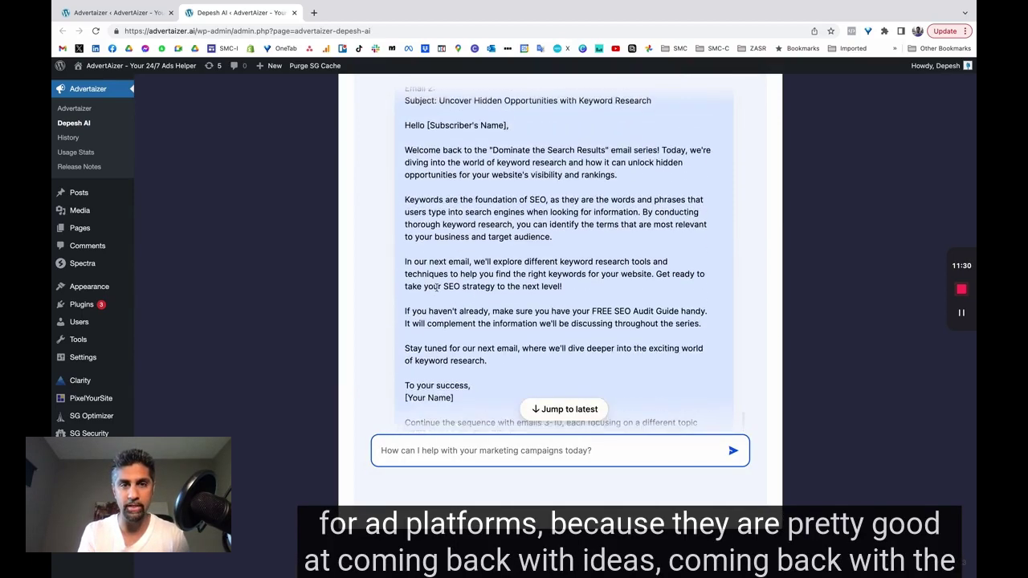
scroll(436, 287, up, 5)
scroll(437, 293, down, 10)
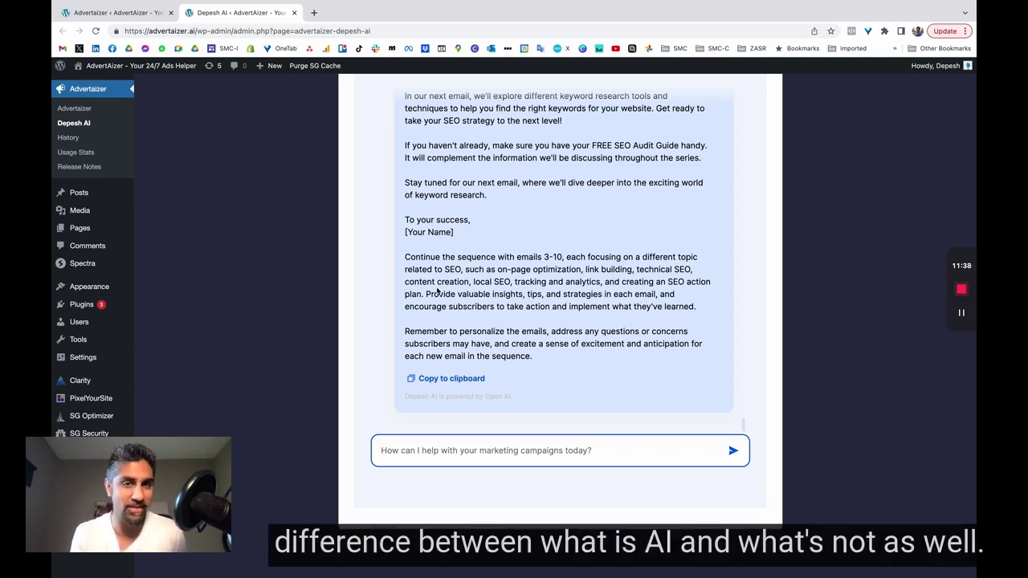
scroll(438, 294, up, 10)
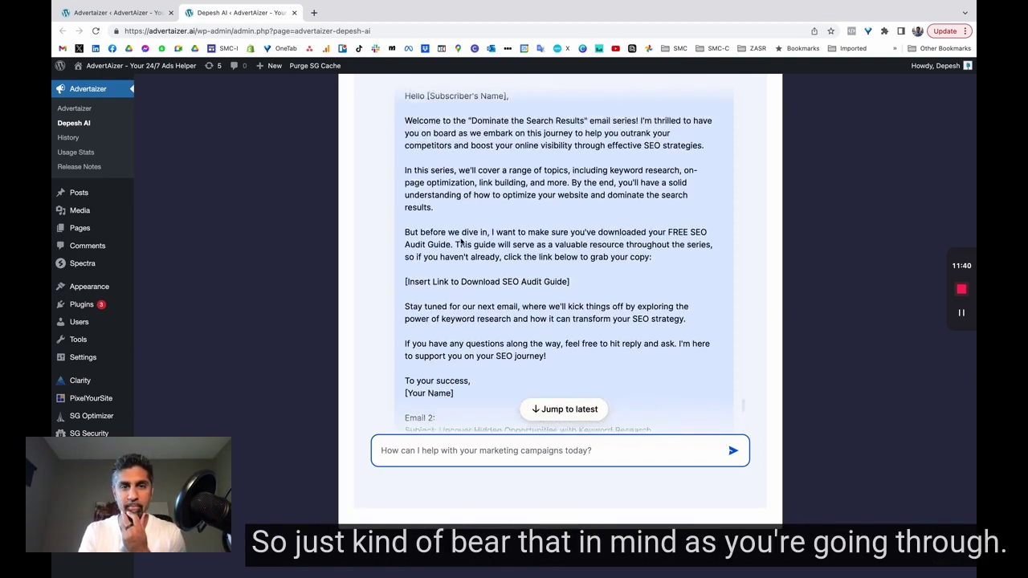
scroll(460, 237, up, 5)
scroll(456, 233, down, 2)
Read through Emails 1 and 2, highlighting passages down to the note about continuing emails 3-10.
drag(414, 195, 568, 207)
scroll(567, 207, down, 1)
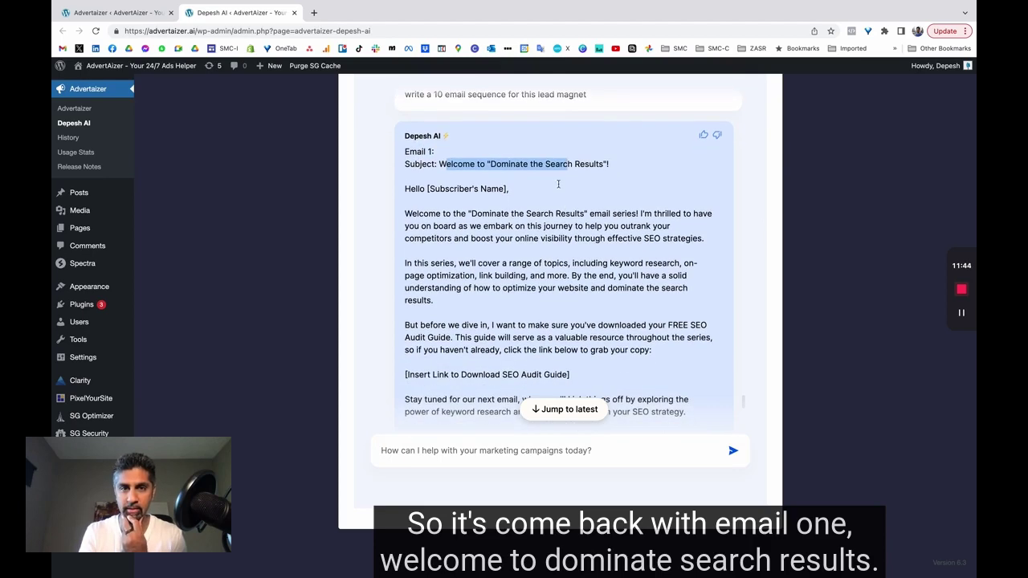
drag(421, 226, 575, 303)
scroll(575, 303, down, 3)
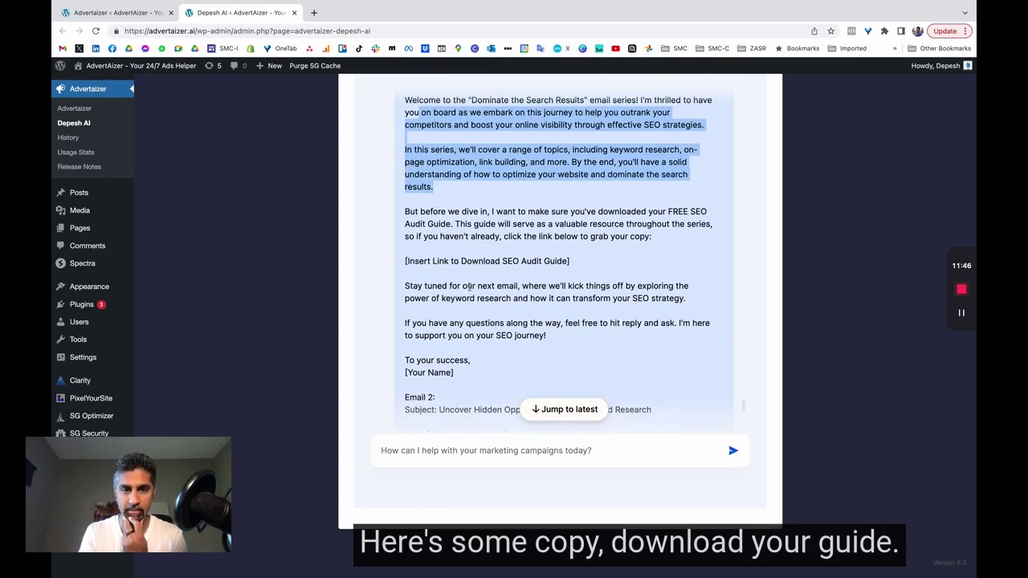
scroll(472, 287, down, 3)
drag(463, 281, 635, 281)
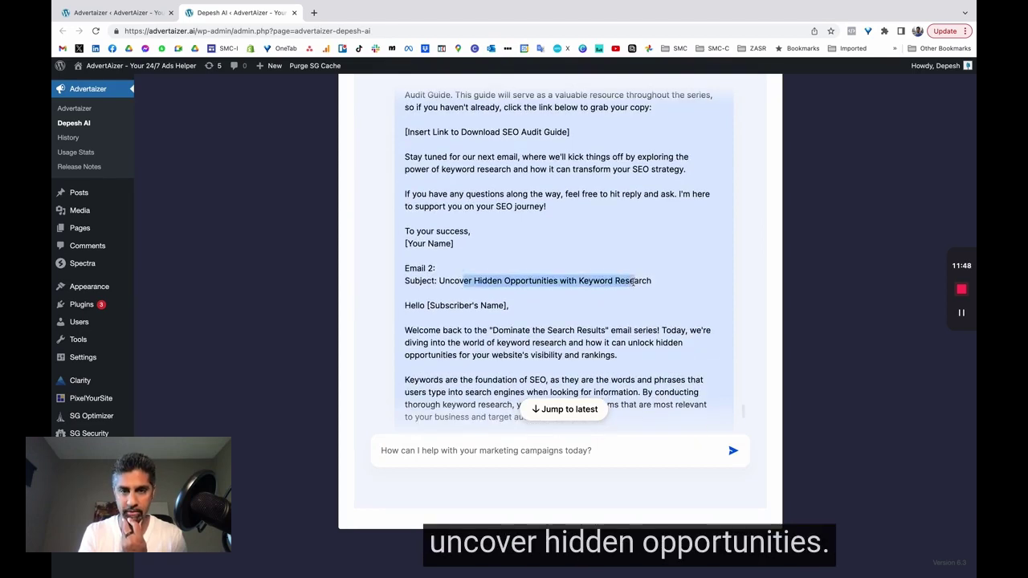
scroll(635, 281, down, 10)
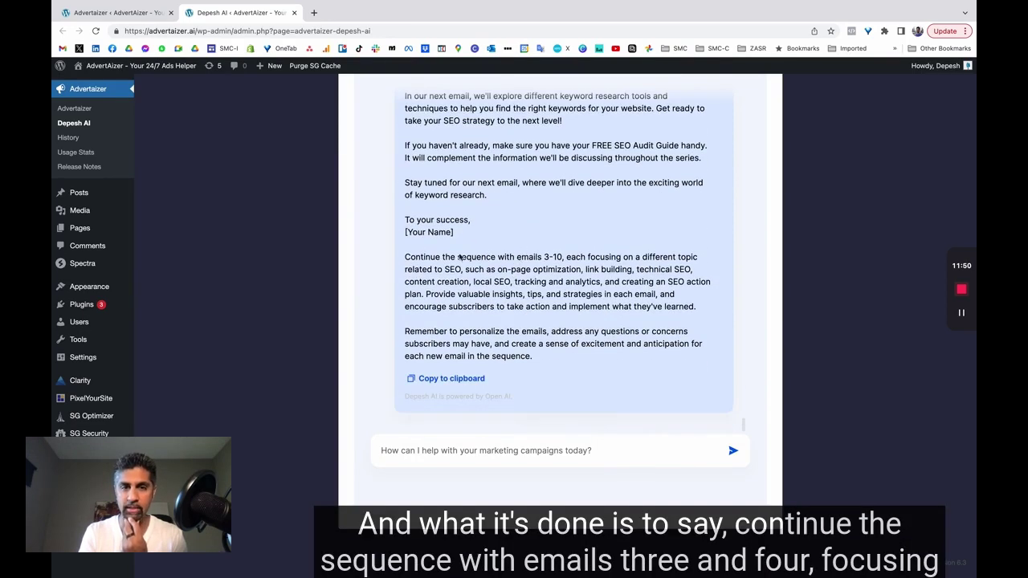
drag(442, 257, 564, 257)
click(564, 257)
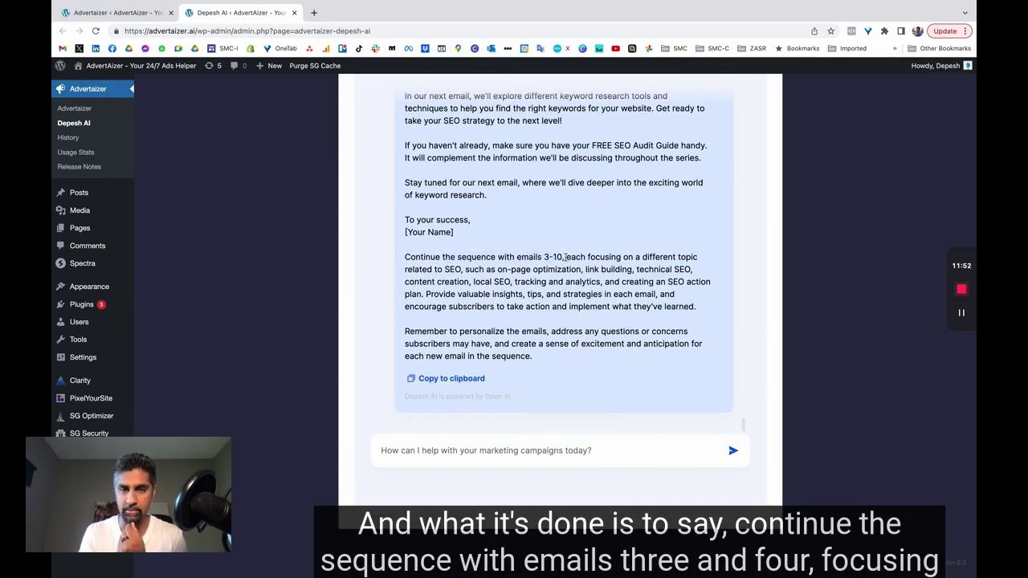
Send 'give me email 3-10 subject lines' and review the listed subjects, including Email 10's.
click(469, 446)
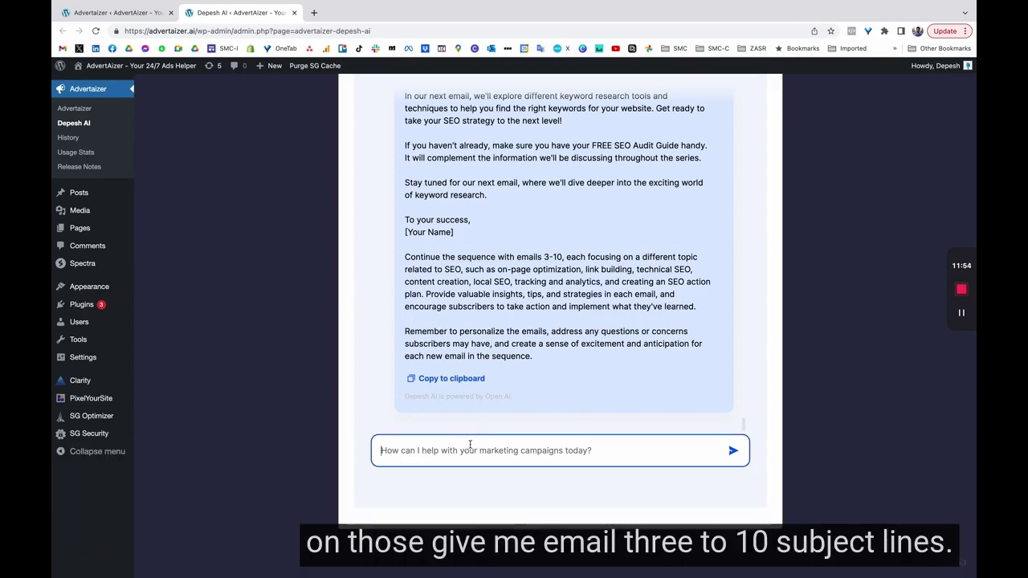
text(give me email 3-1)
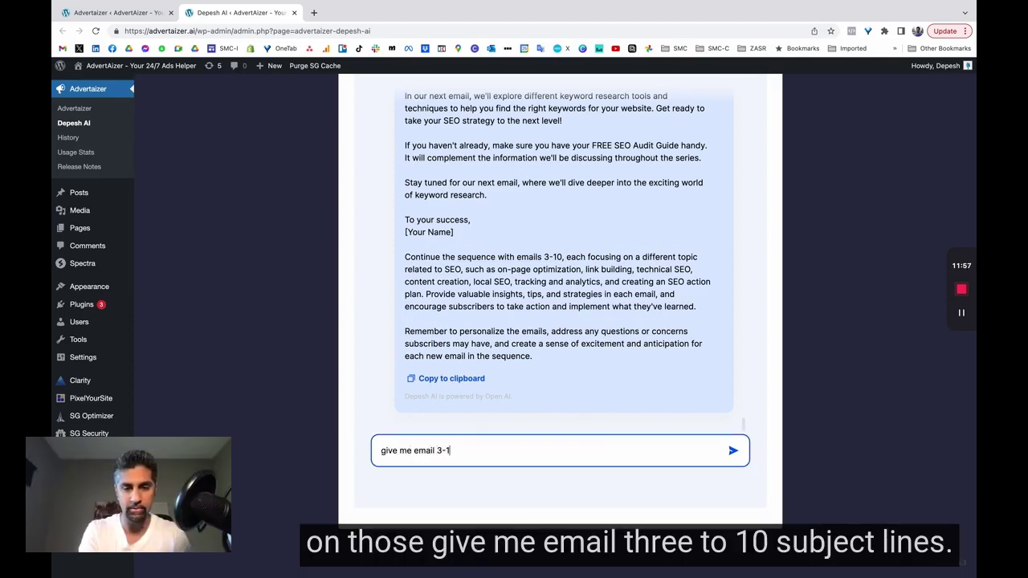
text(0 subj)
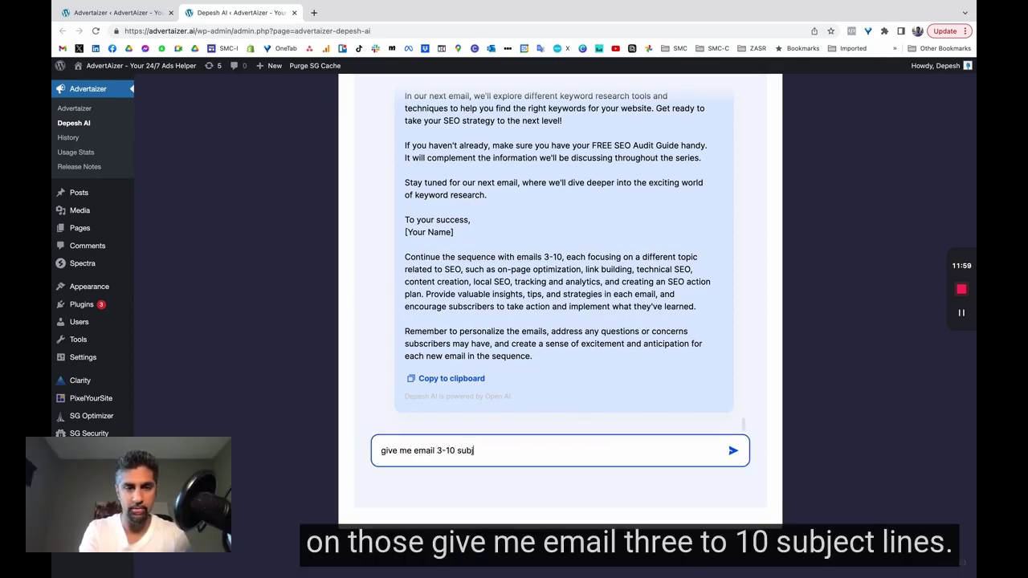
text(ect lines)
key(Return)
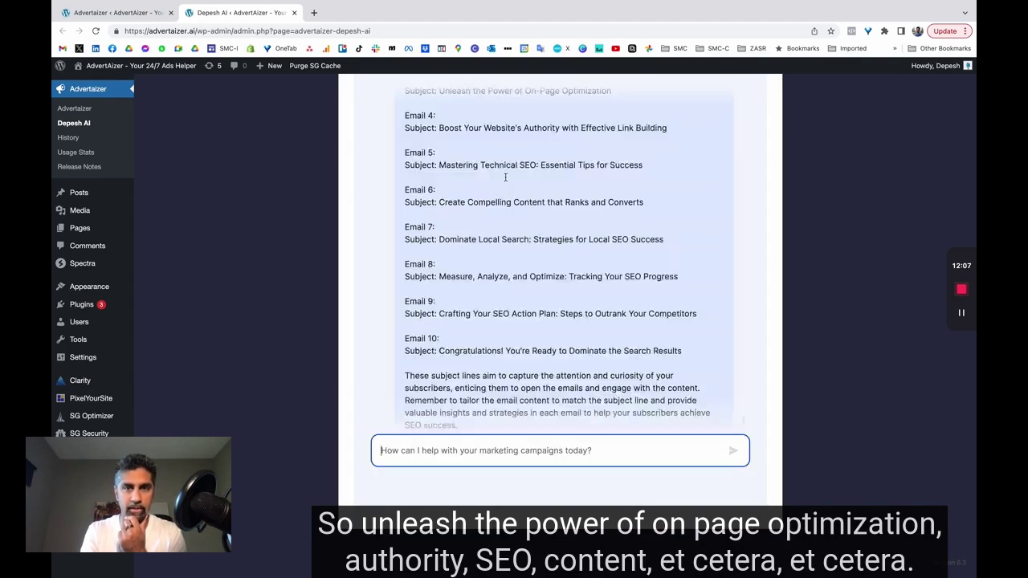
scroll(505, 173, up, 2)
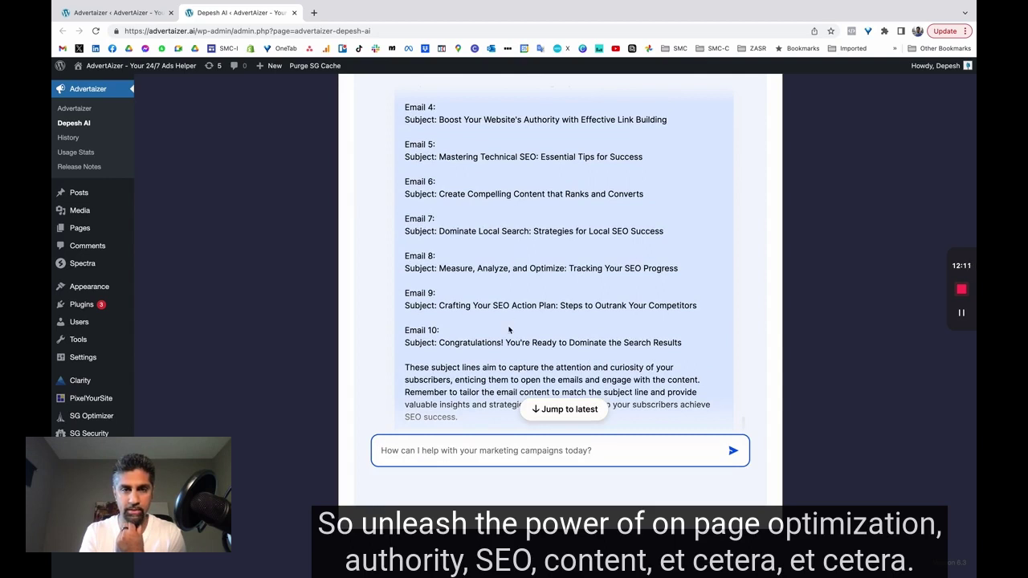
drag(506, 343, 757, 347)
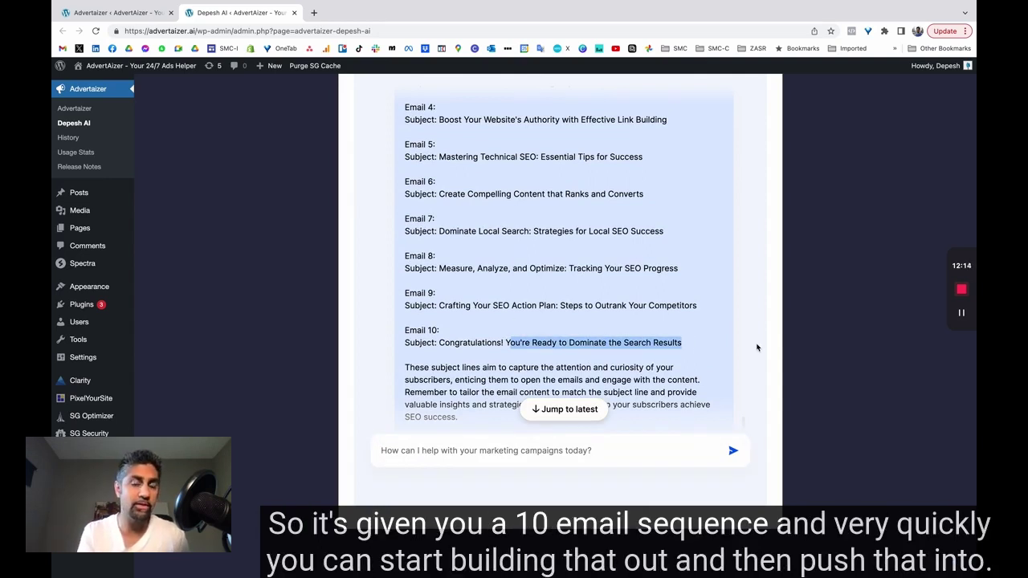
click(717, 315)
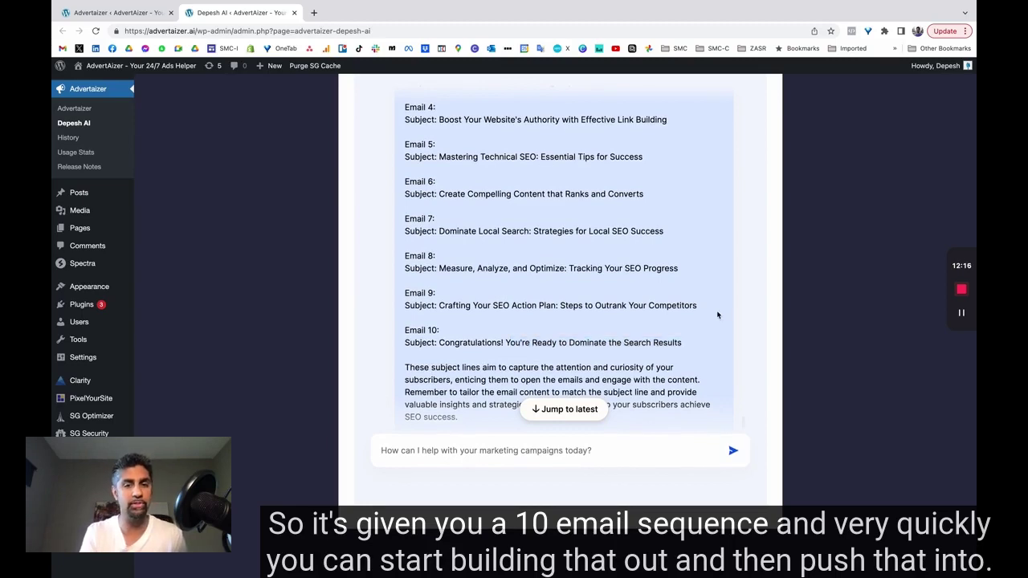
scroll(717, 315, up, 20)
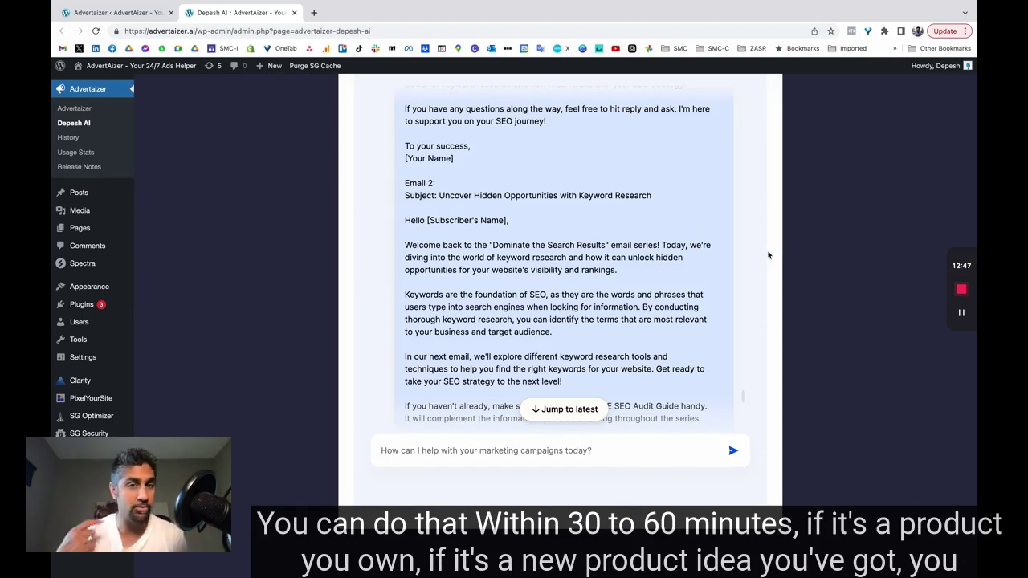
scroll(767, 256, up, 3)
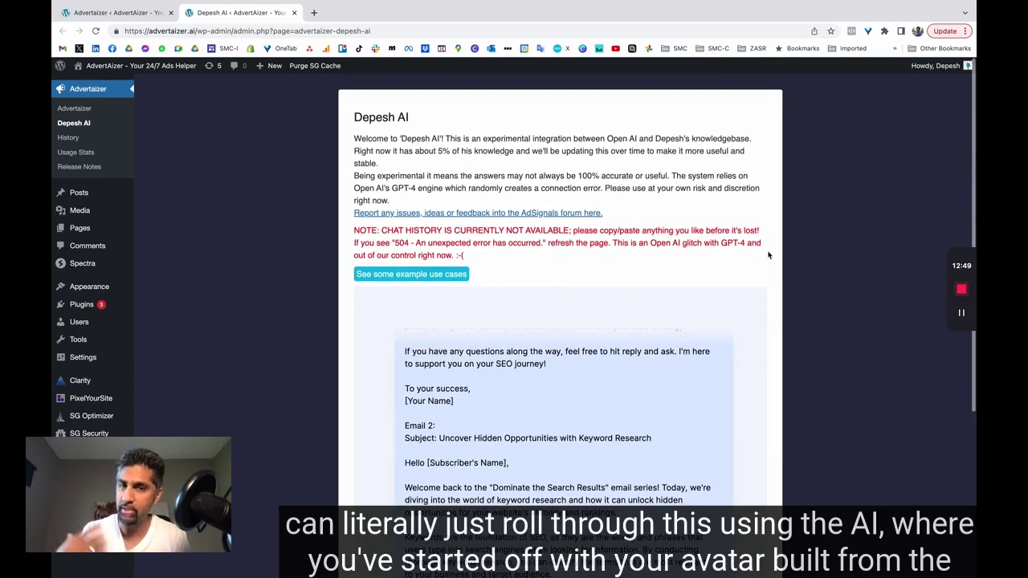
scroll(769, 253, down, 3)
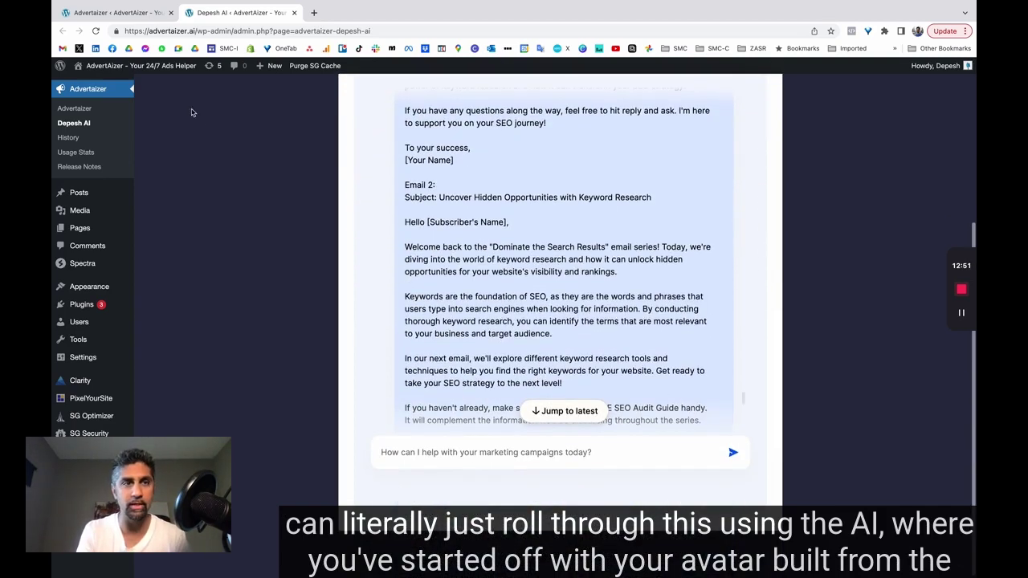
click(131, 12)
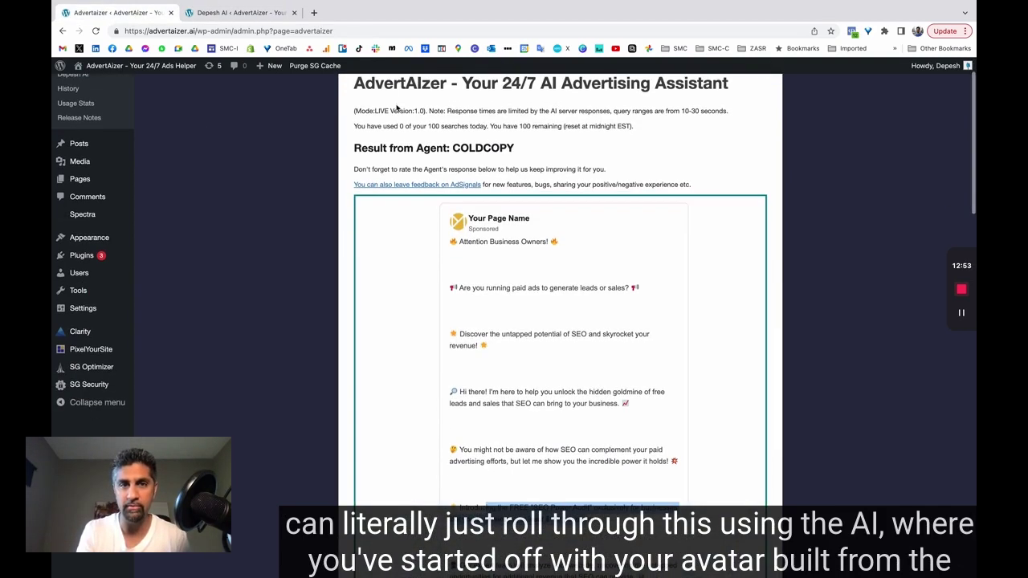
drag(373, 94, 592, 195)
scroll(592, 196, down, 15)
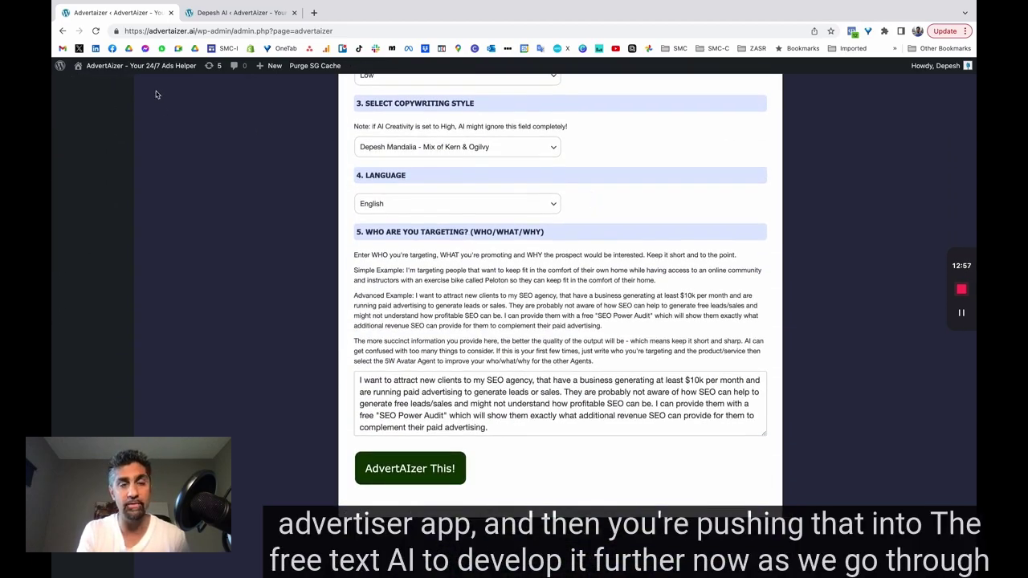
click(241, 12)
scroll(267, 223, up, 5)
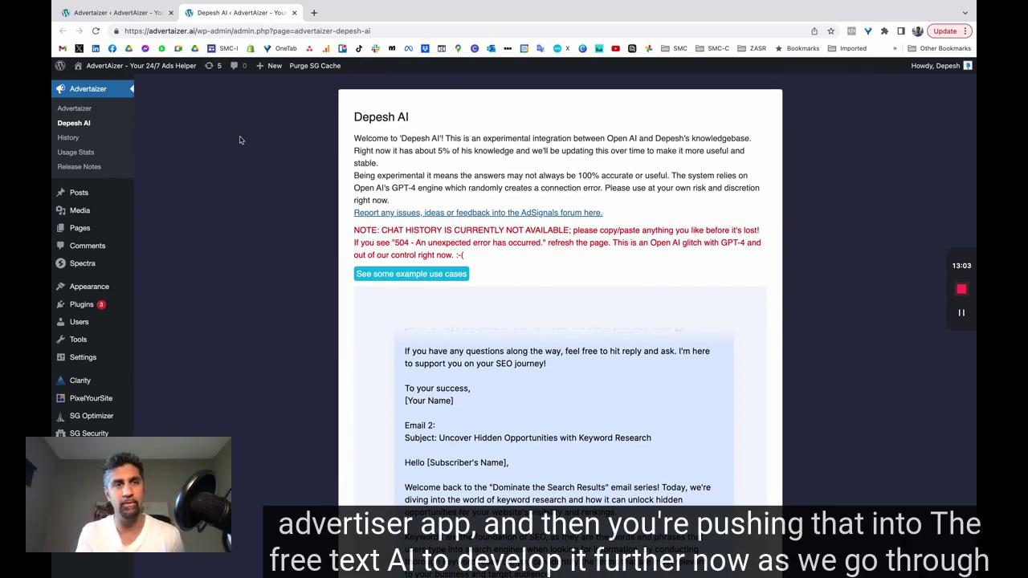
click(128, 13)
scroll(406, 145, up, 3)
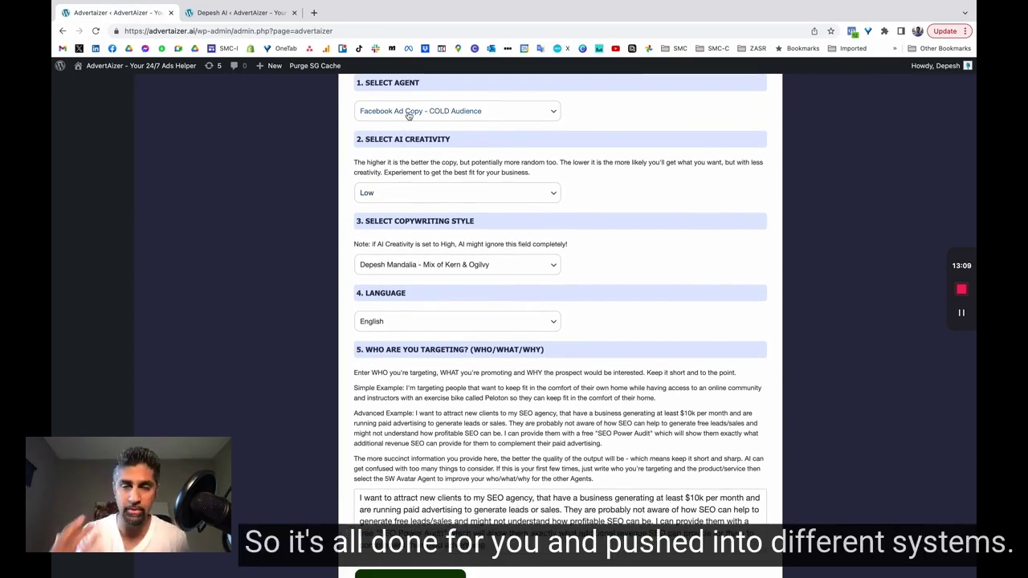
click(277, 15)
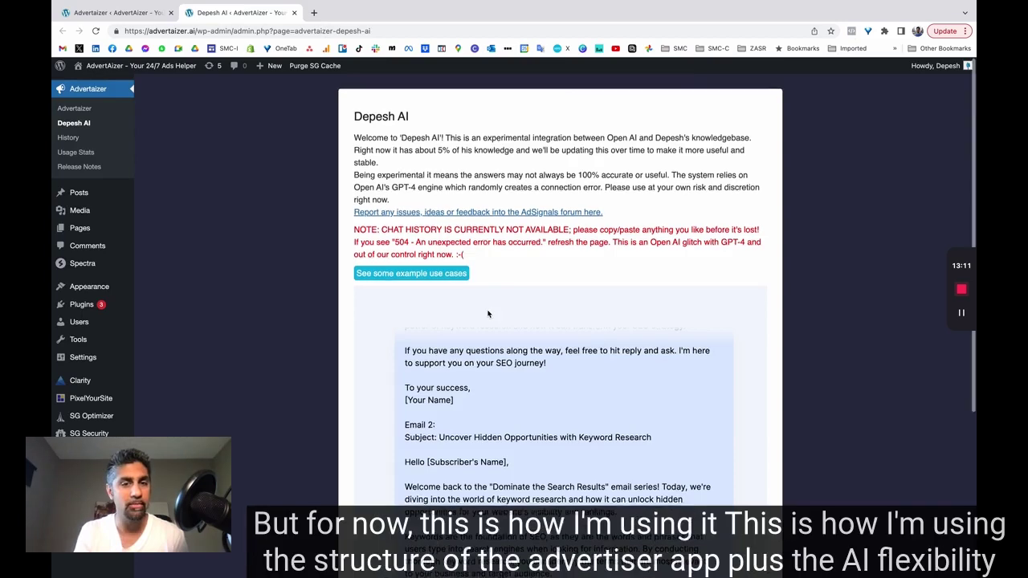
scroll(488, 313, down, 3)
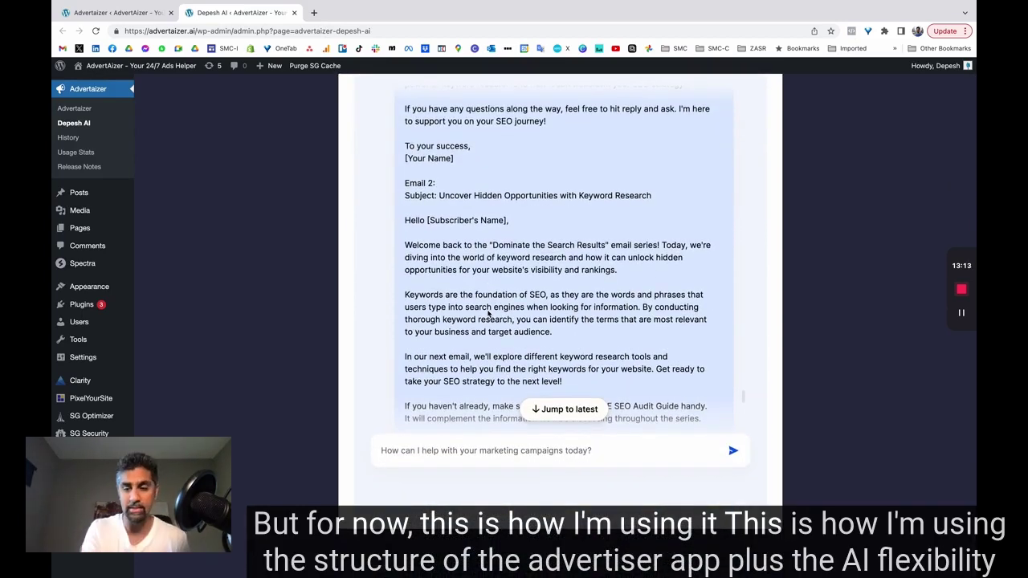